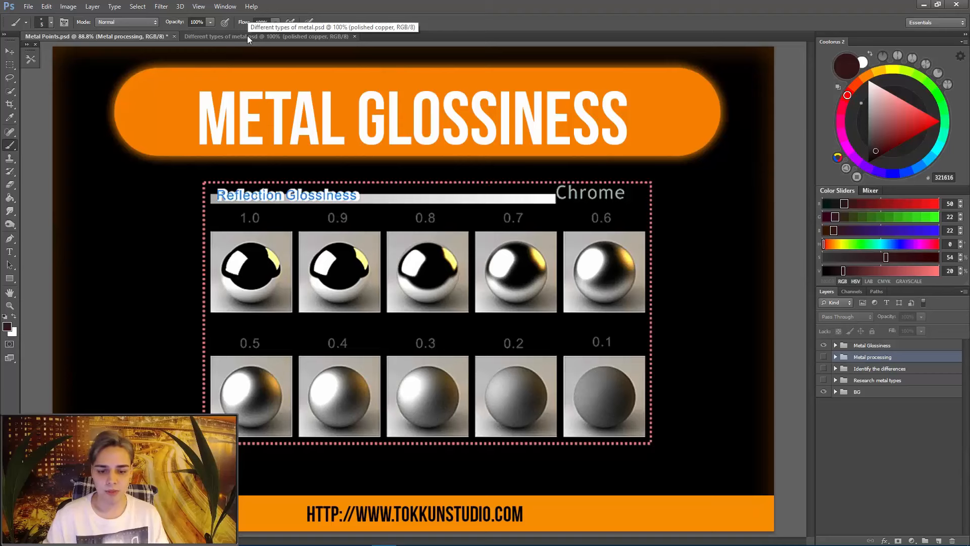
- In Different types of metal.psd, lasso the raw gold cube with its shadow and cut it onto its own layer
click(308, 35)
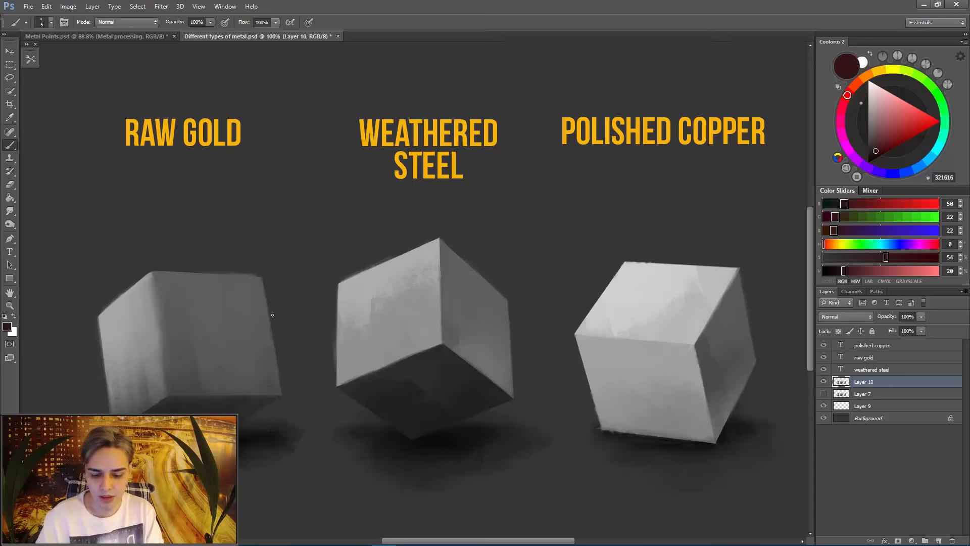
key(l)
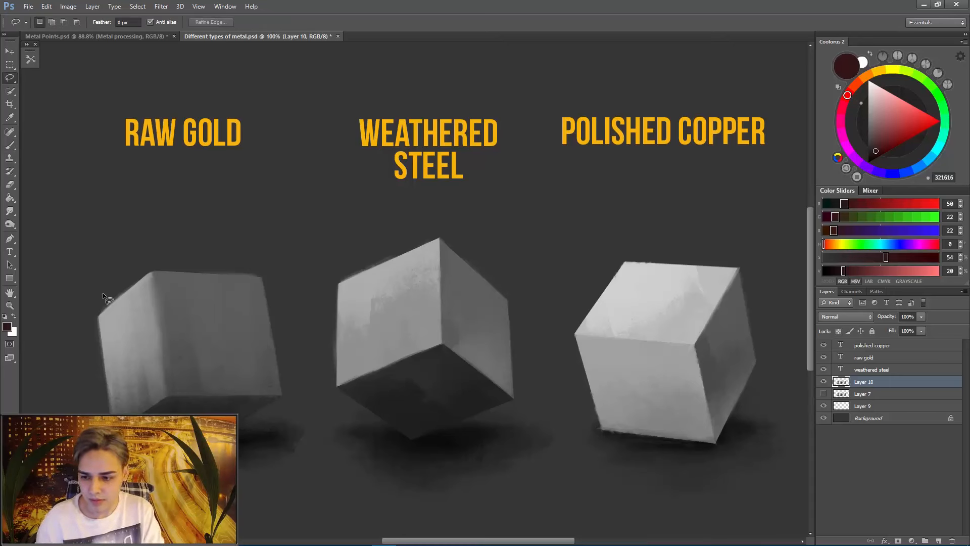
key(b)
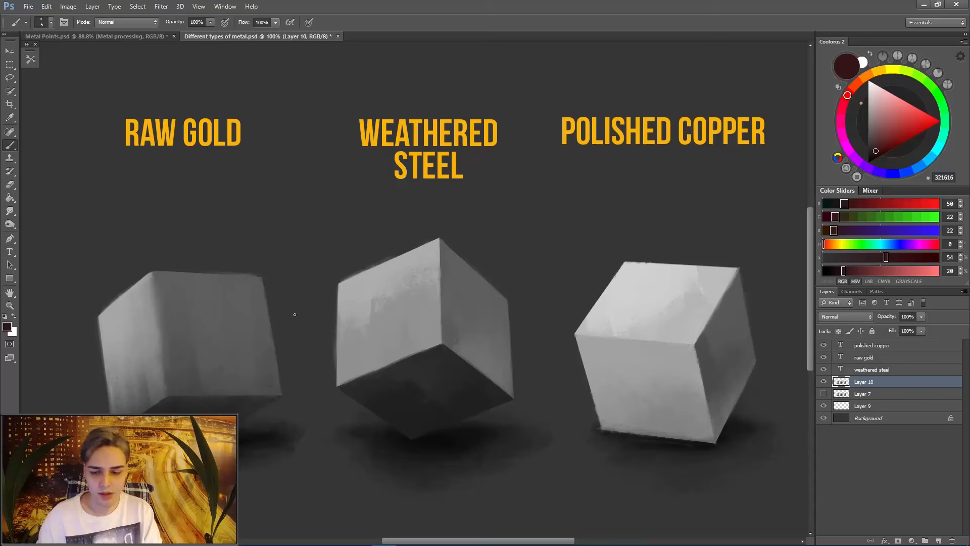
key(l)
mouse_move(301, 475)
mouse_down()
mouse_move(307, 370)
mouse_move(272, 262)
mouse_move(102, 261)
mouse_move(77, 378)
mouse_move(264, 481)
mouse_move(301, 476)
mouse_up()
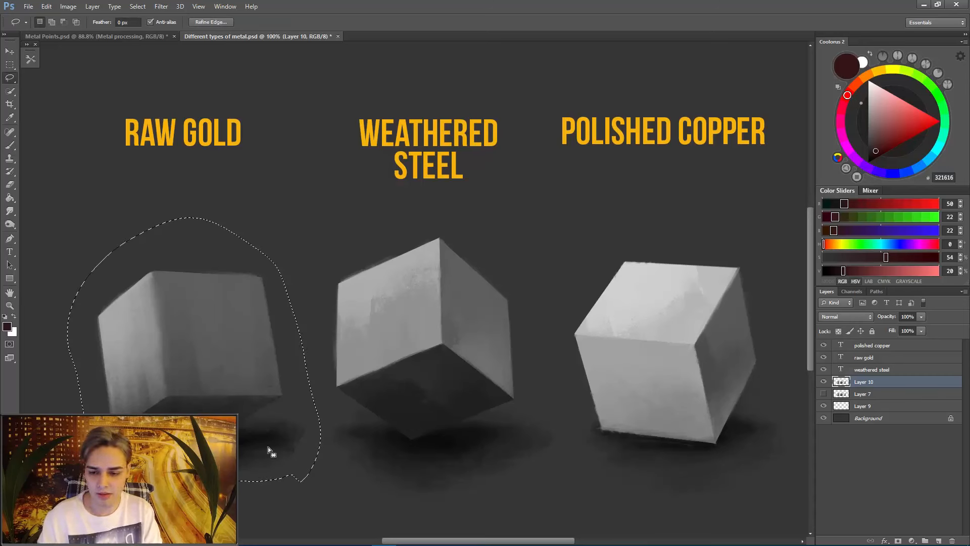
right_click(275, 363)
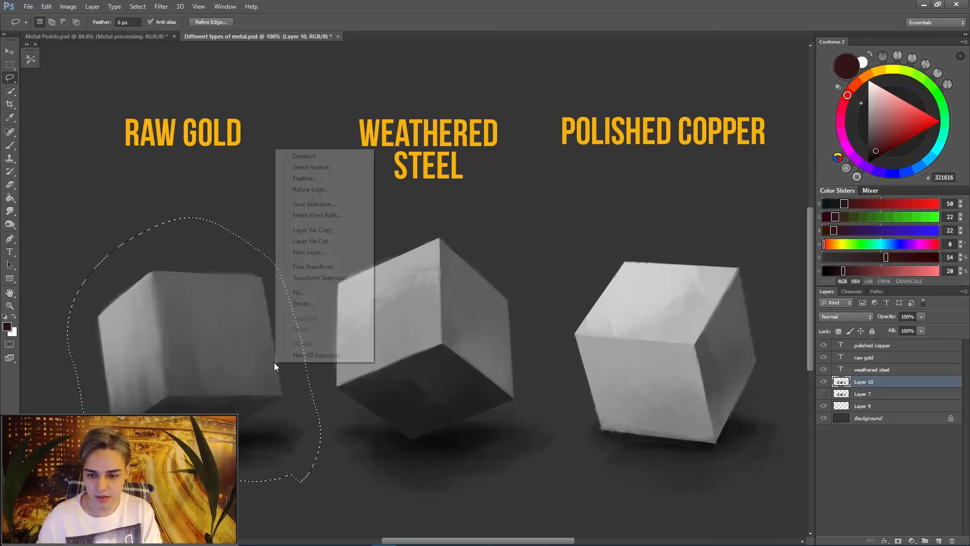
click(334, 240)
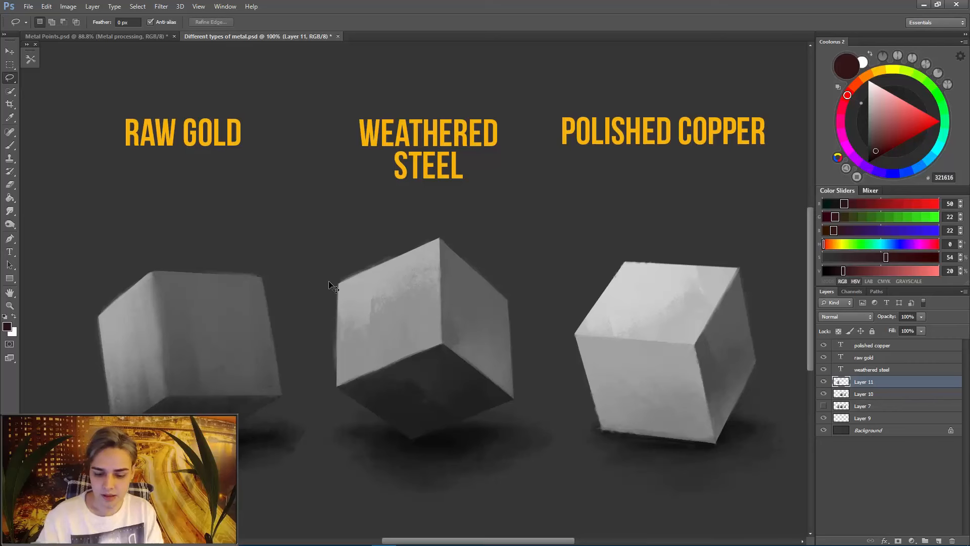
- Colorize the raw gold cube's layer with Hue/Saturation at hue 38 and saturation 39
key(ctrl+u)
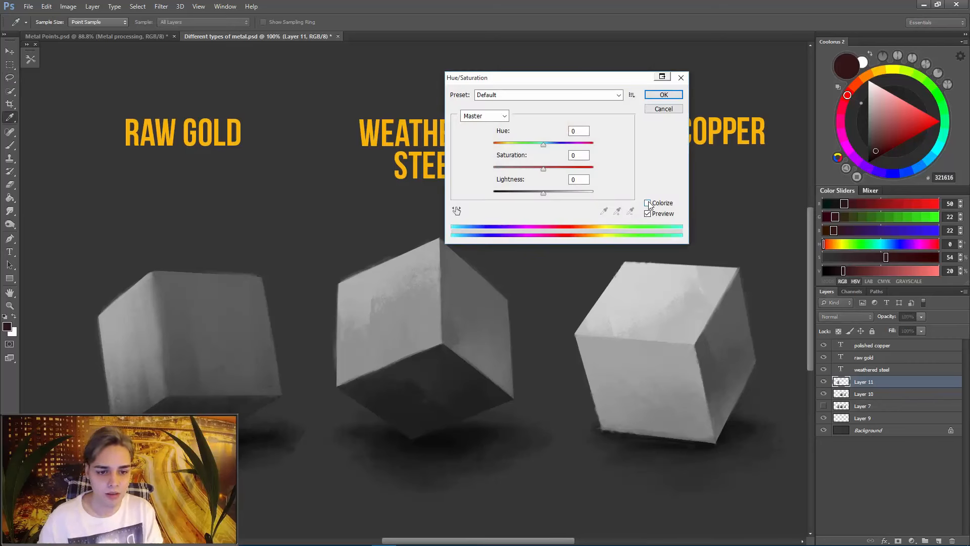
click(648, 204)
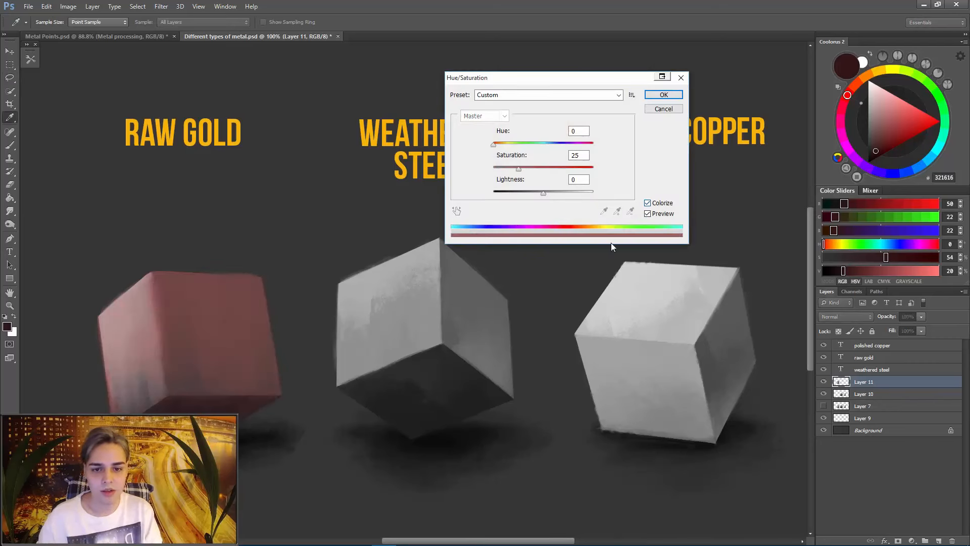
drag(494, 144, 505, 151)
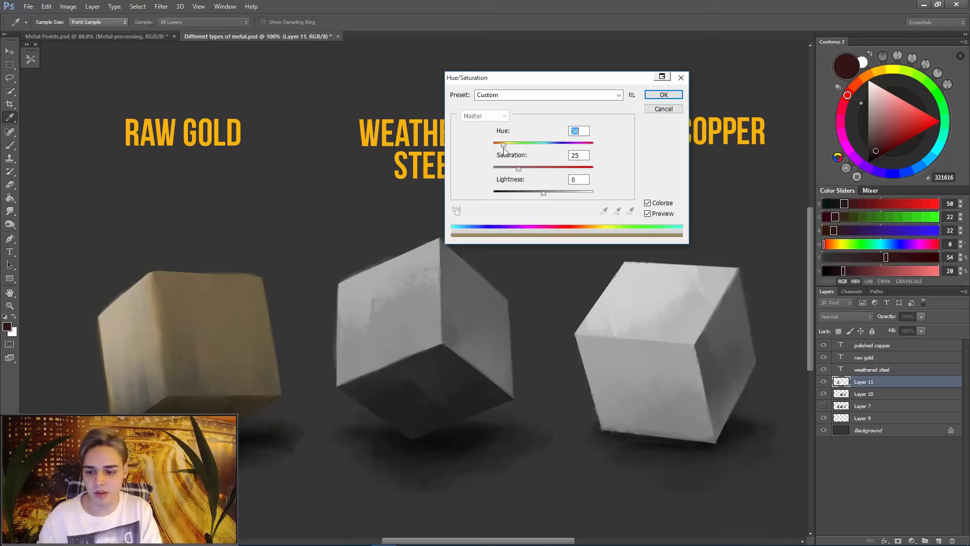
drag(505, 151, 532, 167)
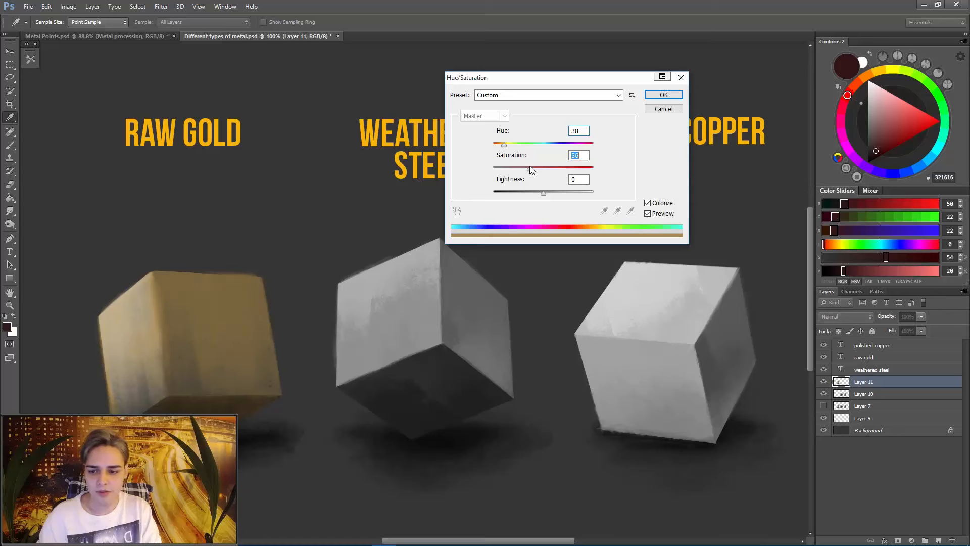
drag(529, 166, 533, 169)
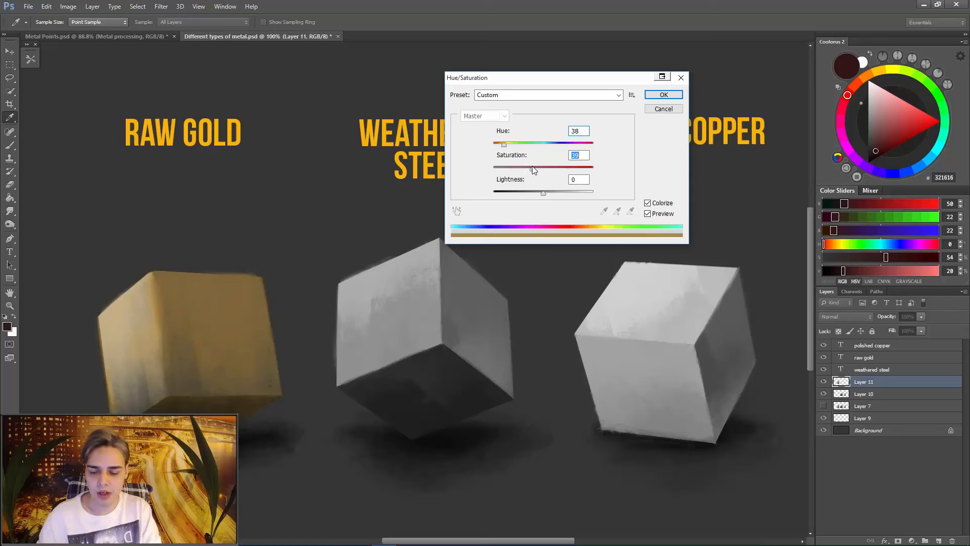
click(663, 95)
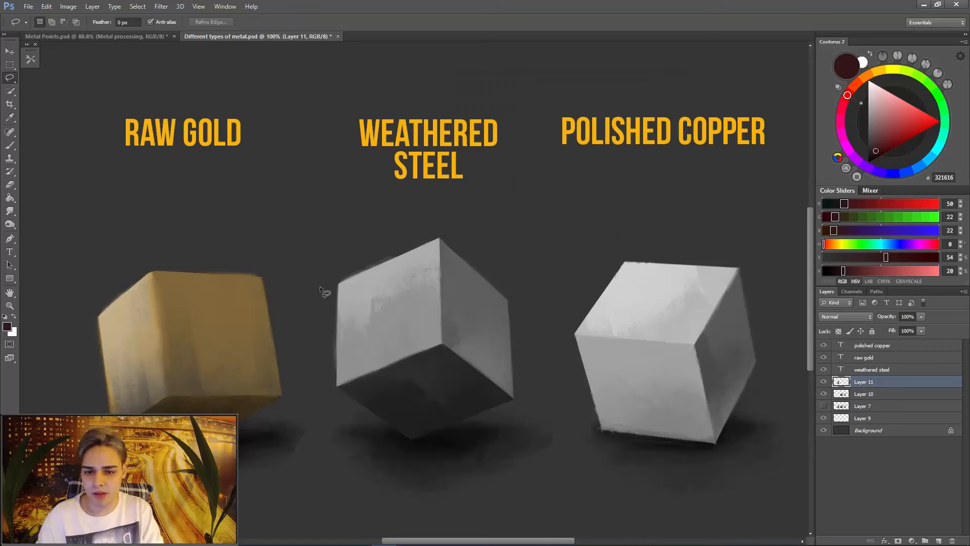
- Start Replace Color on the gold cube, sample its brightly lit side face and set the fuzziness to 26
click(48, 7)
mouse_move(69, 7)
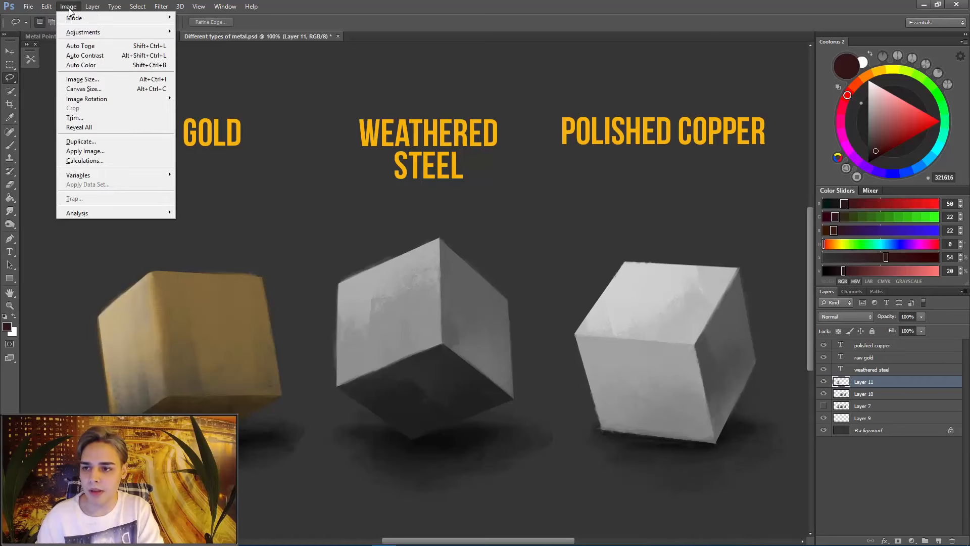
mouse_move(93, 33)
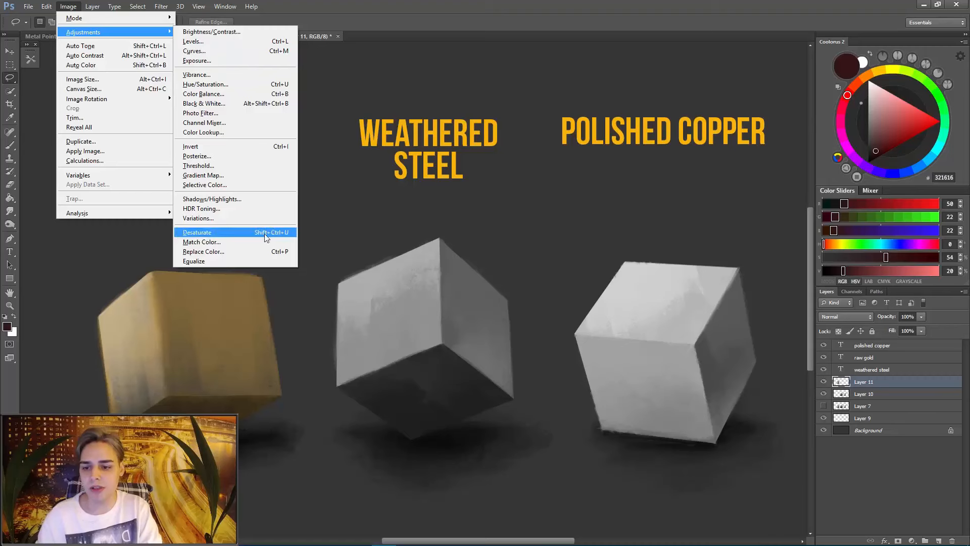
click(247, 252)
drag(821, 92, 530, 145)
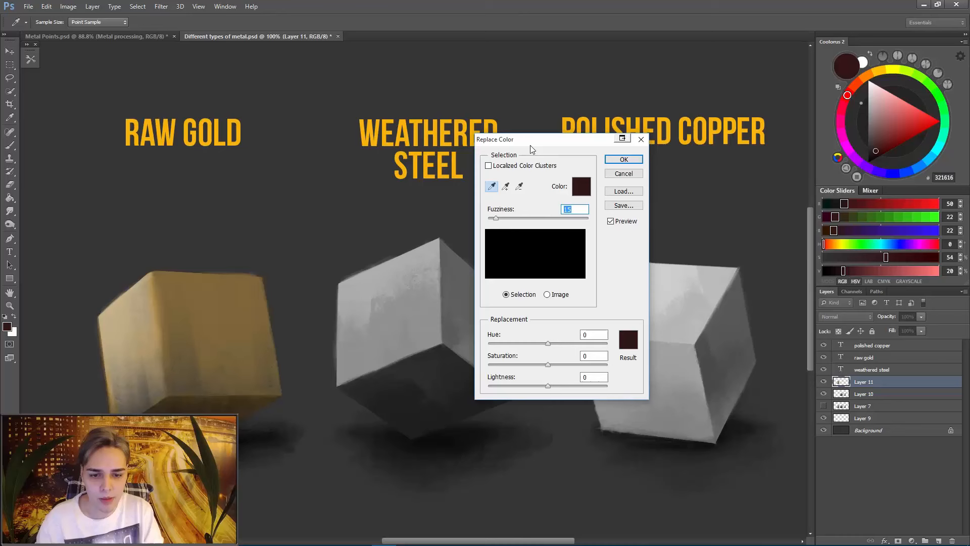
click(120, 314)
mouse_move(508, 221)
mouse_down()
mouse_move(519, 222)
mouse_move(503, 224)
mouse_up()
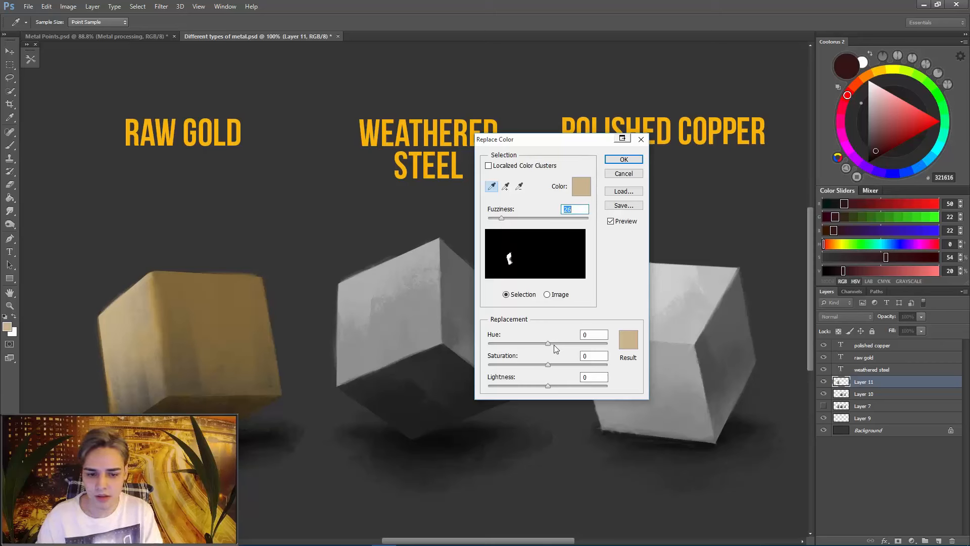
- Shift the sampled highlight colour to hue +11, saturation +34 and lightness +8, and apply the replacement
mouse_move(548, 344)
mouse_down()
mouse_move(502, 344)
mouse_move(598, 348)
mouse_move(548, 345)
mouse_up()
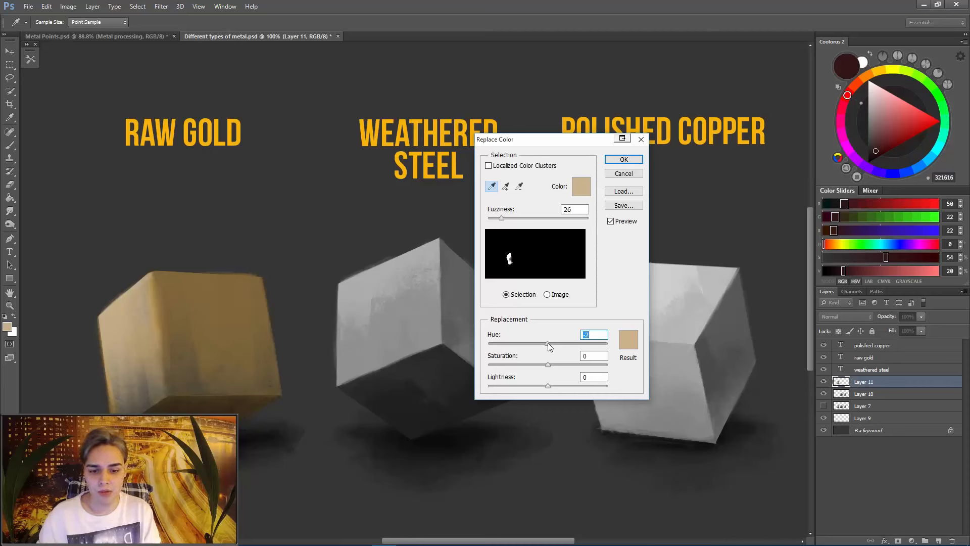
drag(550, 344, 556, 363)
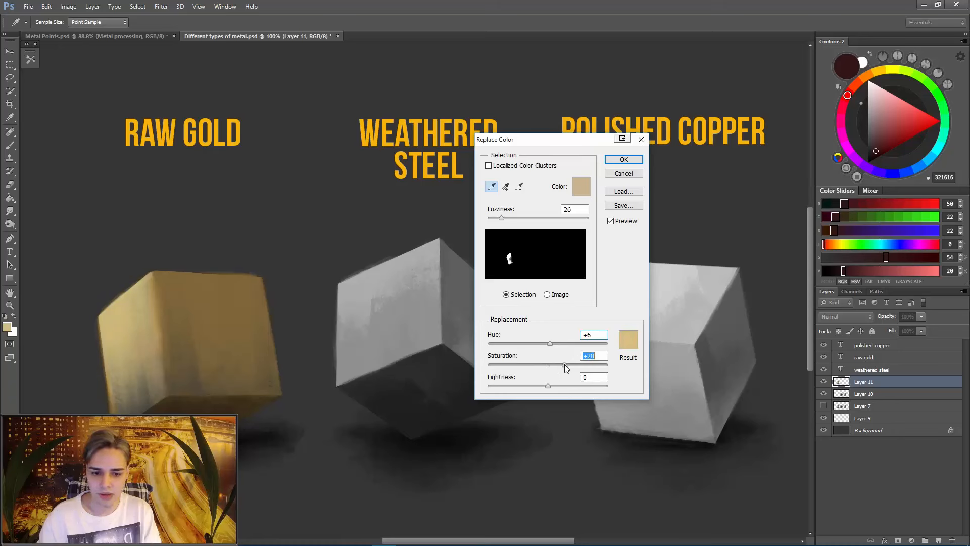
drag(551, 343, 552, 342)
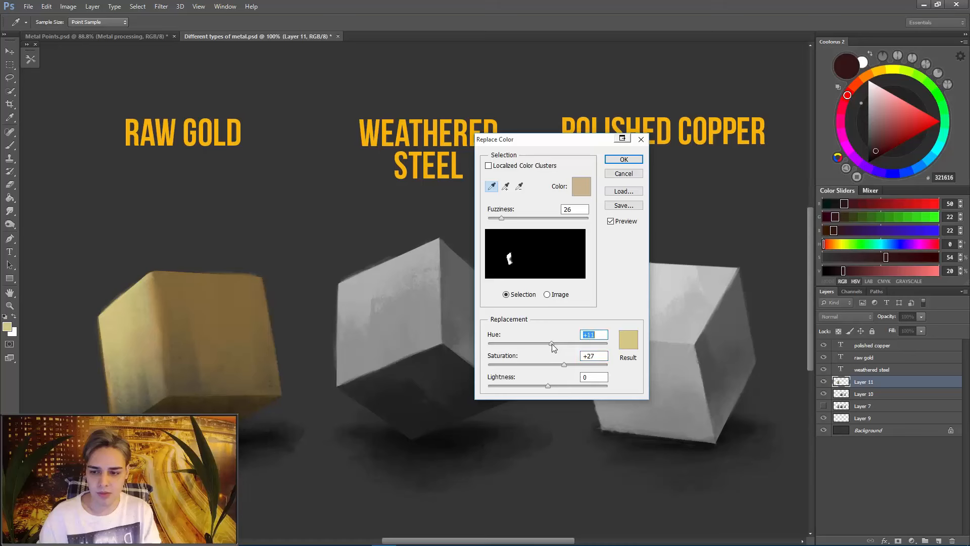
drag(548, 385, 551, 386)
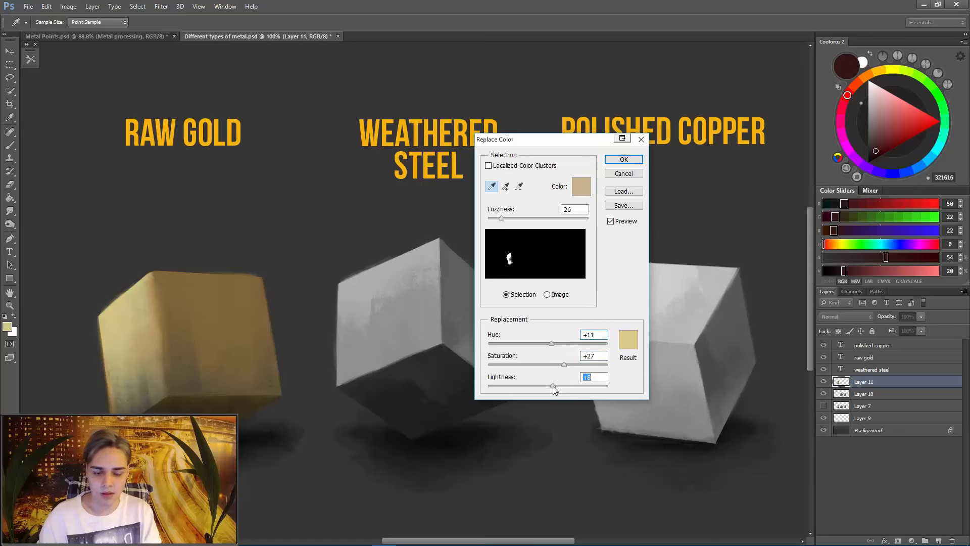
drag(568, 365, 567, 365)
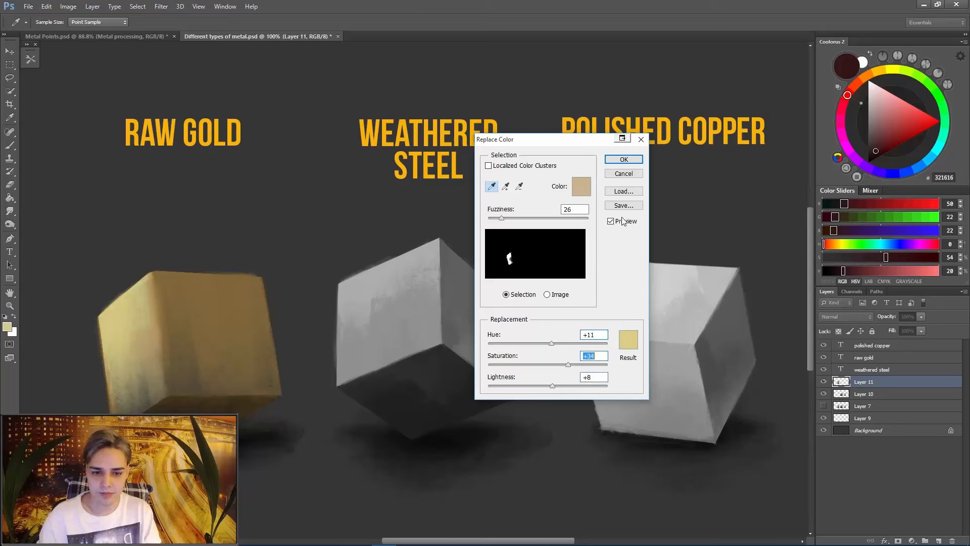
click(624, 160)
- Replace the dark colour of the gold cube's underside using fuzziness 53, hue -8, saturation +31 and lightness -2
key(l)
key(alt+i)
key(j)
key(r)
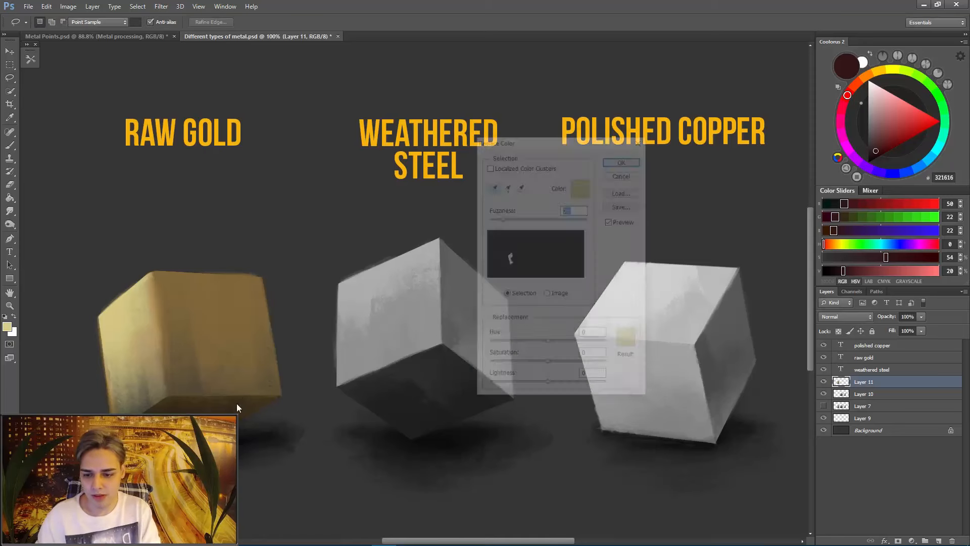
click(230, 409)
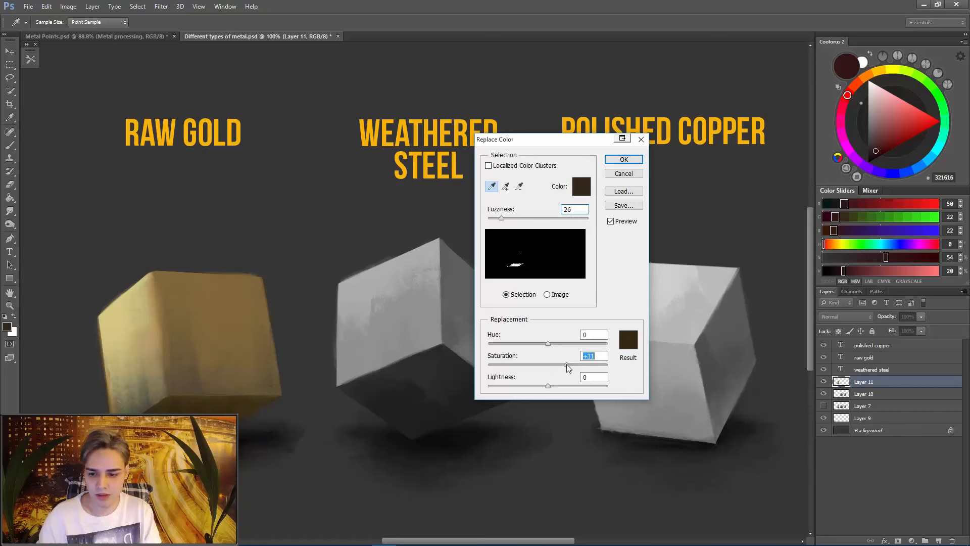
drag(548, 344, 544, 346)
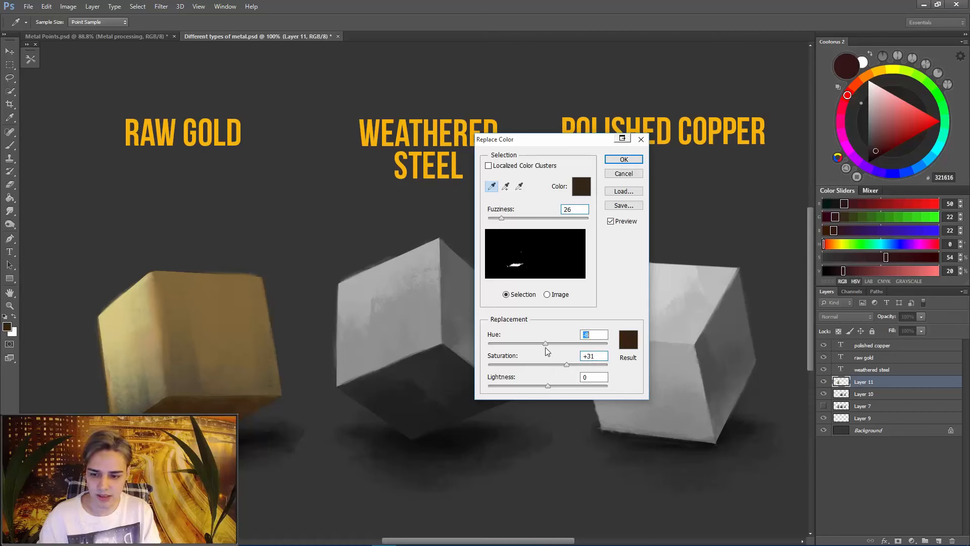
mouse_move(505, 218)
mouse_down()
mouse_move(525, 221)
mouse_move(515, 223)
mouse_up()
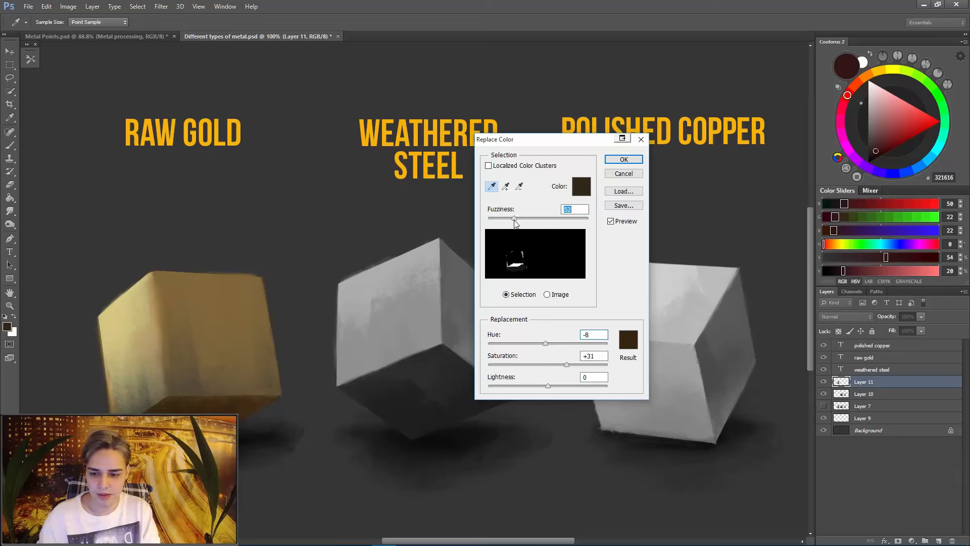
drag(548, 386, 547, 386)
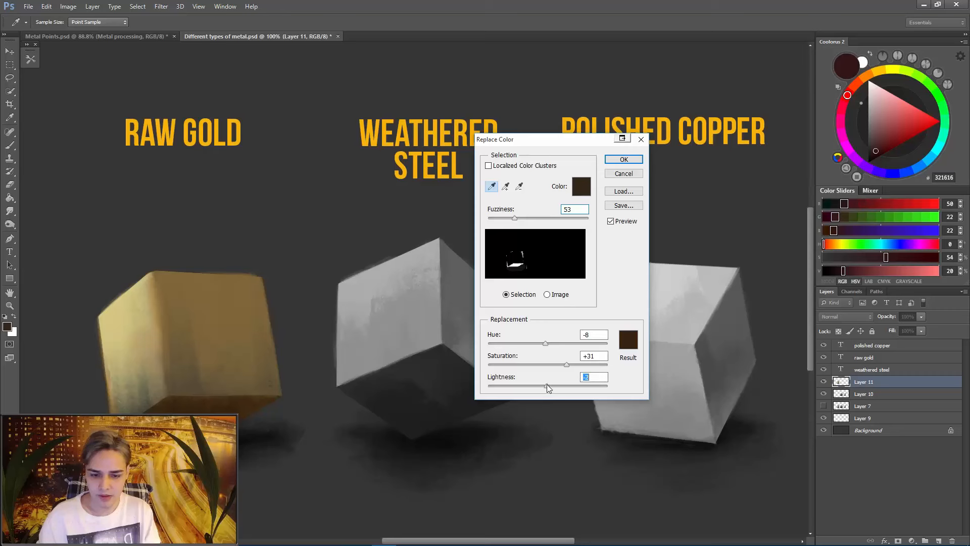
click(626, 161)
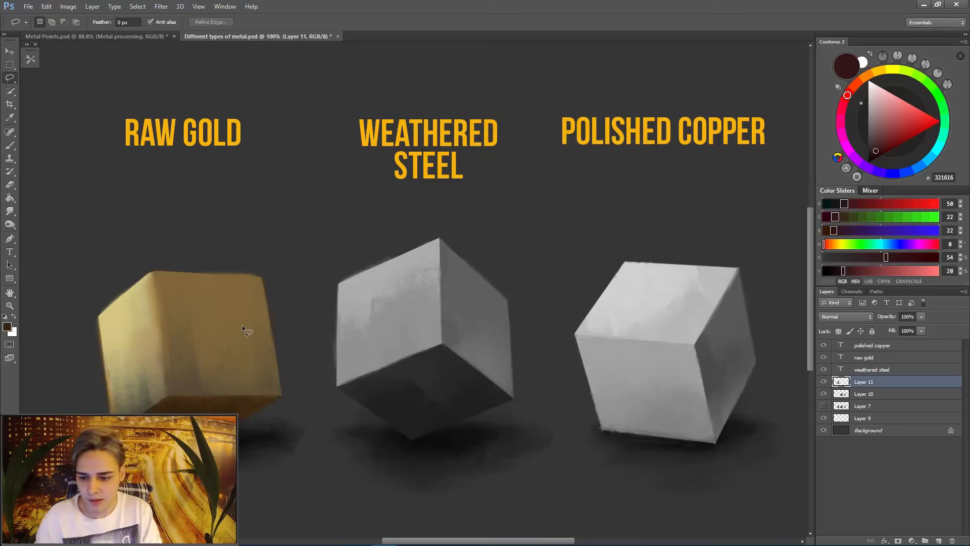
- Replace the gold tone sampled near the bottom of the cube's lit face using fuzziness 19, hue +3 and saturation +22
key(ctrl+r)
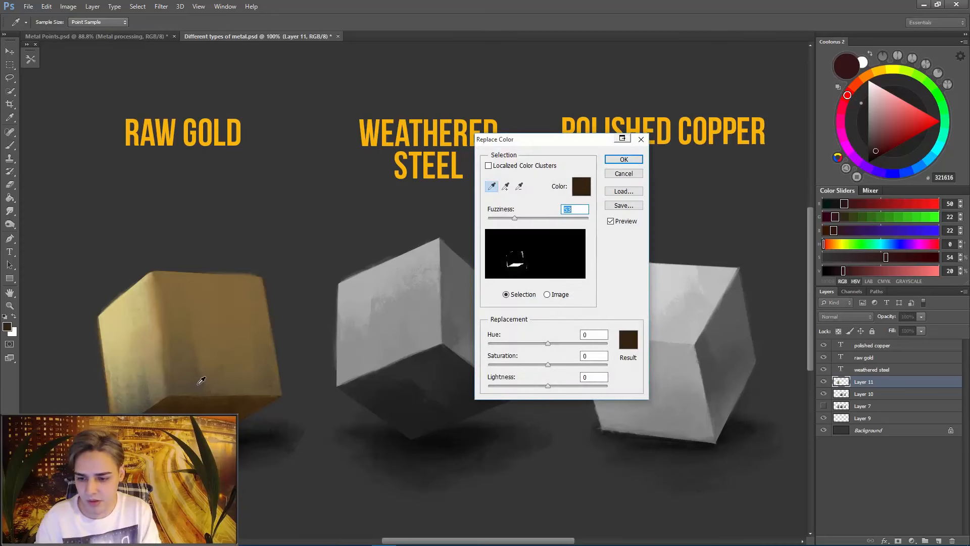
click(200, 387)
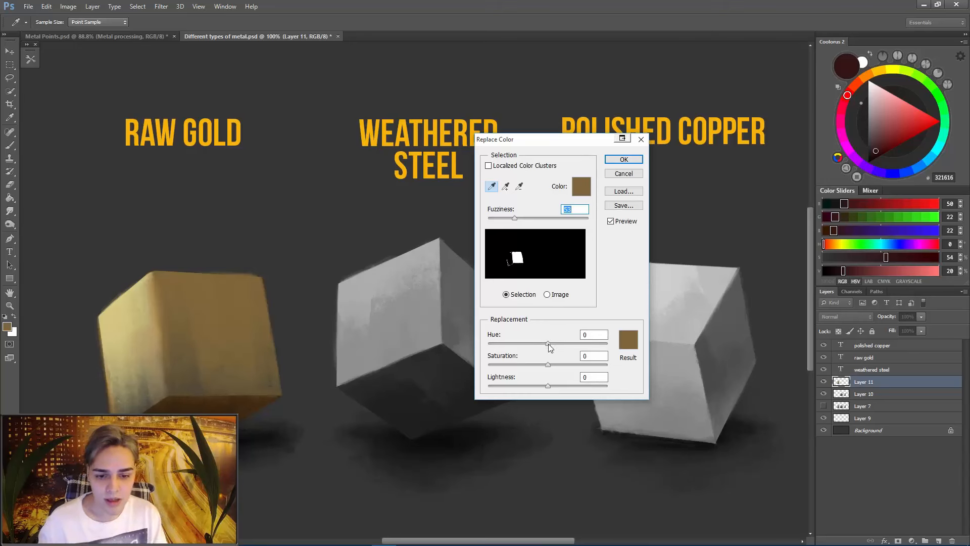
drag(549, 343, 549, 343)
drag(514, 218, 498, 217)
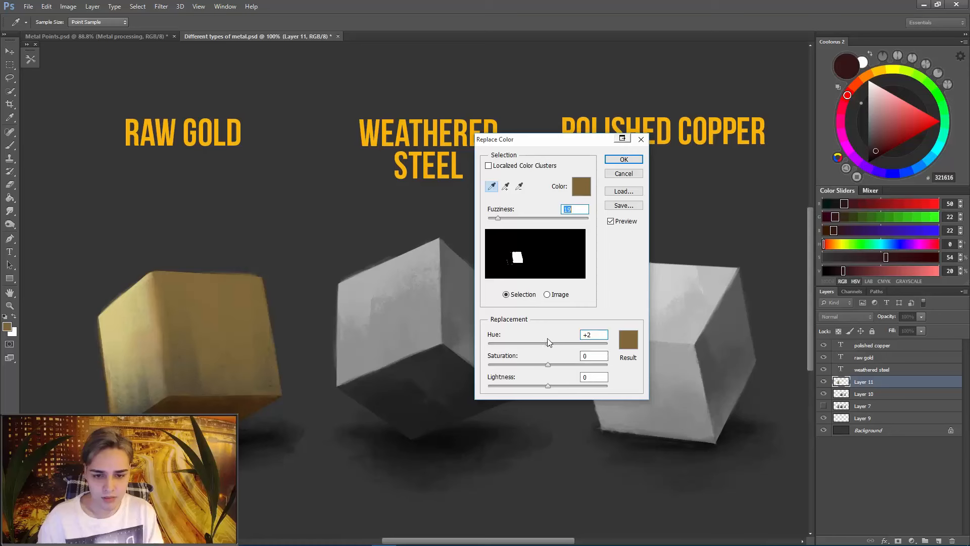
click(149, 404)
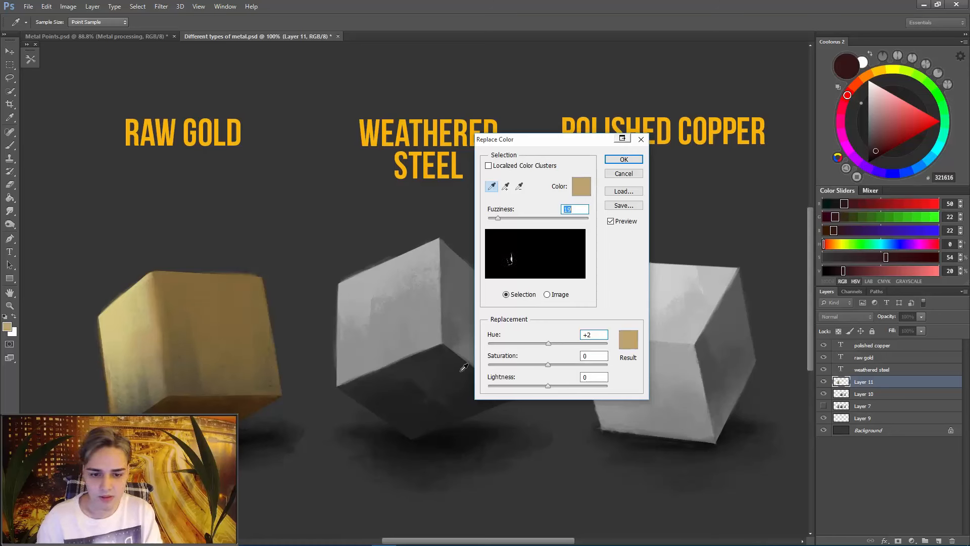
drag(550, 343, 561, 364)
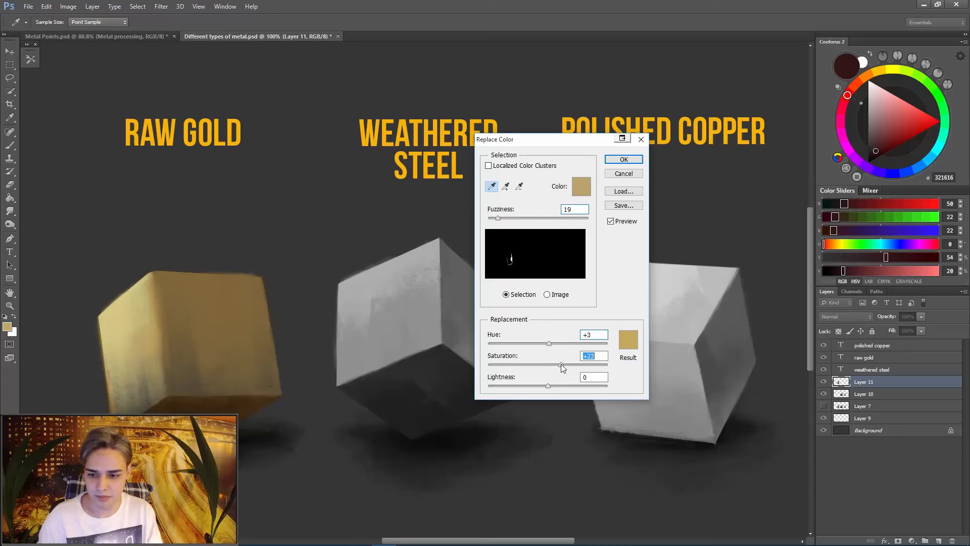
click(624, 159)
- Ready the Brush with the muted brown 795F45 and a smaller tip for painting on the gold cube
key(b)
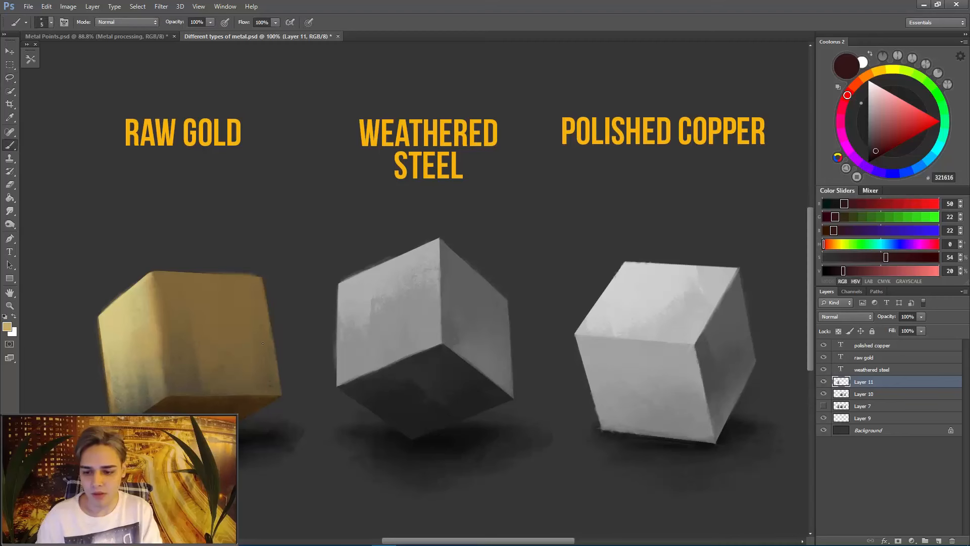
drag(866, 81, 867, 78)
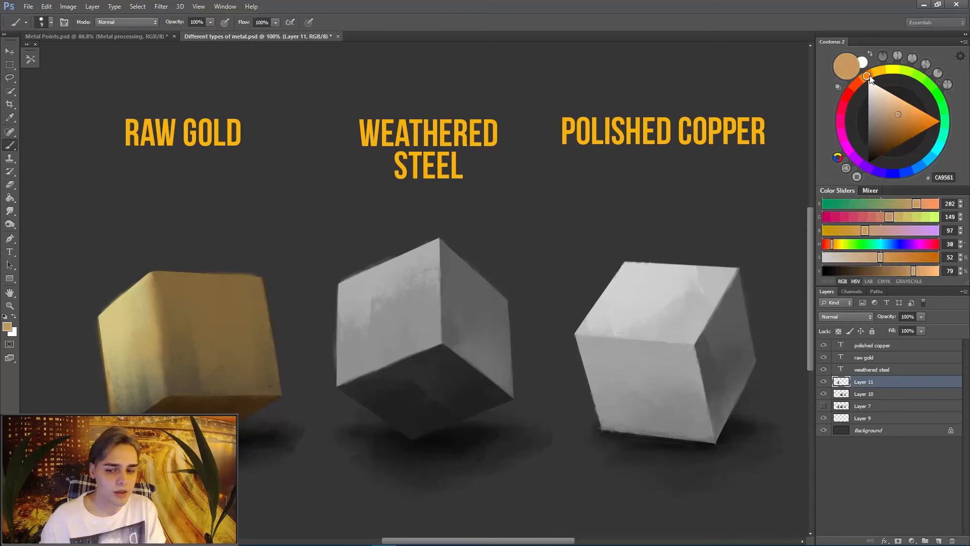
drag(884, 135, 886, 129)
click(885, 131)
key(bracketleft)
key(bracketleft)
key(bracketleft)
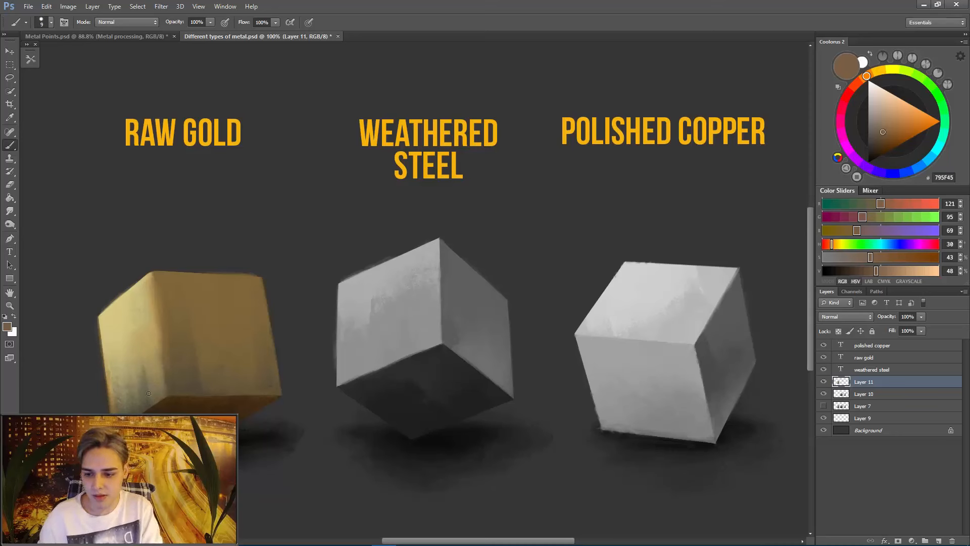
- Resize the brush and soften the dark patch low on the gold cube's lit face with the sampled gold B0985F
key(bracketleft)
key(bracketleft)
key(bracketleft)
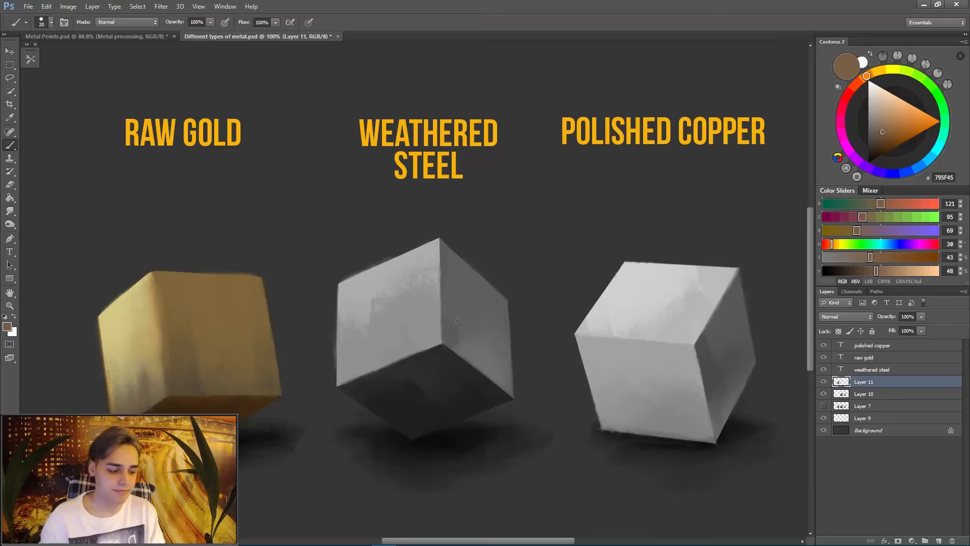
alt+click(145, 342)
drag(150, 382, 151, 364)
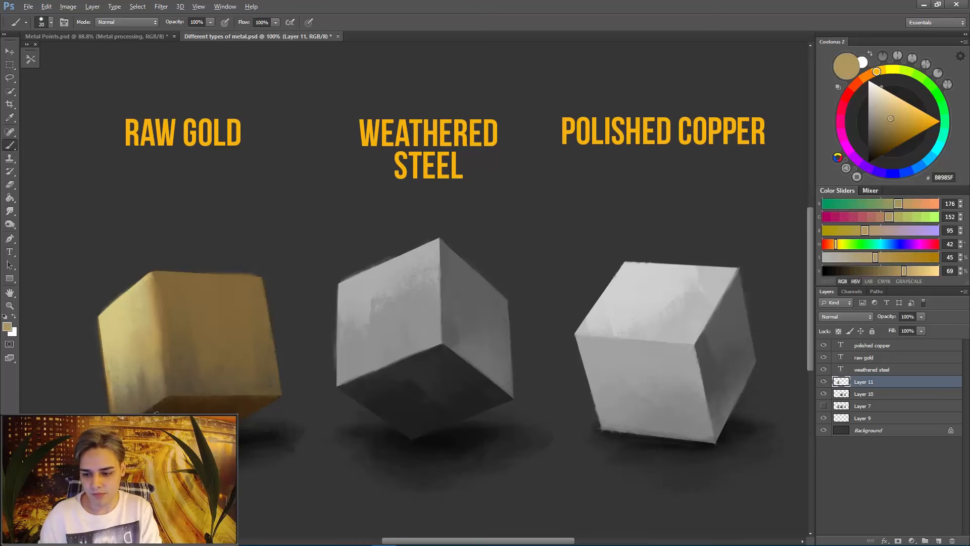
- Touch up the lit face's lower edge with the dark brown 472E15 sampled from the underside and reduce the brush size
alt+click(176, 397)
alt+click(154, 406)
key([)
key([)
key([)
key([)
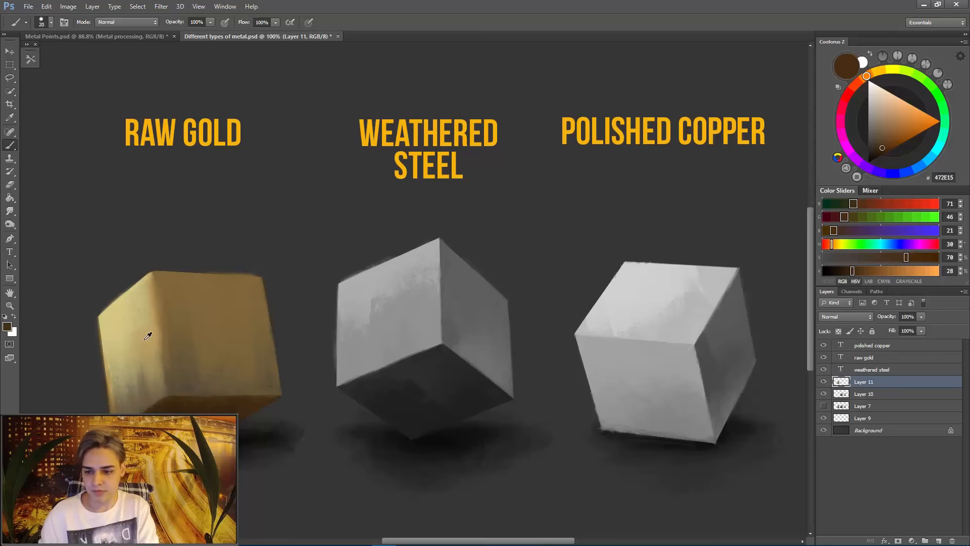
- Paint a broader stroke of sampled gold on the lit face and mix a pale yellow highlight colour
alt+click(145, 340)
key(])
key(])
key(])
key(])
drag(110, 344, 122, 331)
click(888, 69)
click(893, 109)
key(])
- Shift the sampled gold's hue towards orange and block in the first bump shadows on the upper lit face
alt+click(161, 334)
drag(866, 76, 856, 84)
click(857, 84)
mouse_move(105, 335)
mouse_down()
mouse_move(135, 335)
mouse_move(118, 329)
mouse_move(139, 319)
mouse_move(128, 315)
mouse_move(128, 330)
mouse_up()
alt+click(118, 337)
alt+click(140, 316)
alt+click(160, 306)
- Build up light dabs between the bump shadows on the upper lit face, varying the brush size
key(])
alt+click(117, 329)
alt+click(123, 310)
alt+click(137, 305)
key([)
alt+click(141, 343)
- Mix a darker orange-brown and paint shadow blotches at the lit face's outer edge and down its middle
mouse_move(108, 366)
mouse_down()
mouse_move(103, 360)
mouse_move(114, 370)
mouse_up()
alt+click(181, 409)
key(ctrl+z)
click(856, 84)
drag(877, 152, 877, 149)
drag(102, 361, 119, 364)
drag(108, 337, 131, 333)
mouse_move(134, 318)
mouse_down()
mouse_move(145, 340)
mouse_move(142, 384)
mouse_up()
- Deepen the bump shadow beside the cube's front vertical edge with a smaller brush and sample the pale yellow highlight
key([)
key([)
key([)
drag(158, 349, 148, 366)
key([)
key([)
key([)
key([)
alt+click(115, 324)
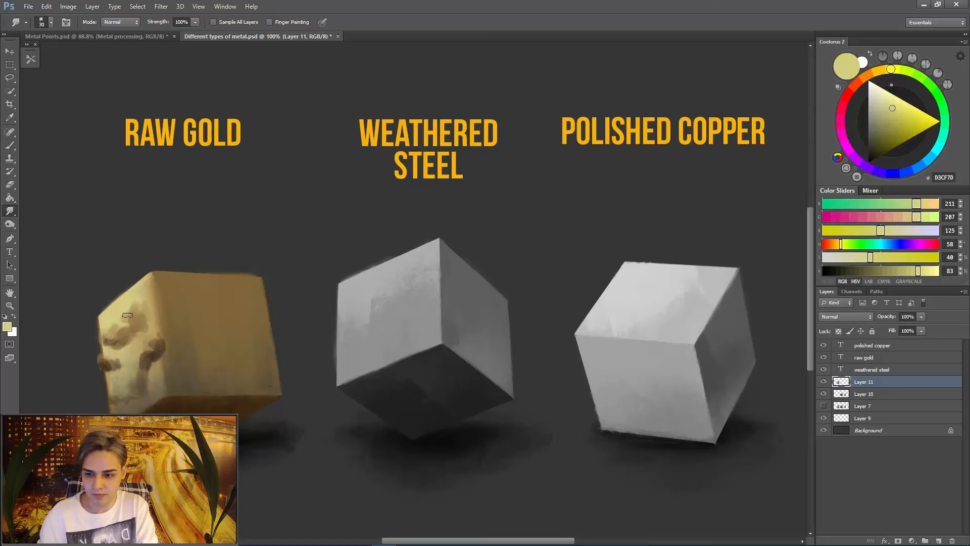
- Soften the bump highlights and shadows on the upper lit face with a larger tip
alt+click(108, 337)
key(])
key(])
key(])
key(])
alt+click(128, 316)
alt+click(144, 315)
- Shape the bumps down the middle of the lit face and along the front vertical edge
alt+click(127, 351)
mouse_move(142, 333)
mouse_down()
mouse_move(122, 351)
mouse_move(129, 380)
mouse_up()
alt+click(154, 348)
alt+click(162, 324)
drag(155, 334, 146, 360)
- Choose a different tip for the Smudge tool and blend the lower end of the bump shadow beside the front edge
key(r)
right_click(140, 352)
drag(349, 354, 350, 374)
click(303, 404)
drag(150, 357, 145, 376)
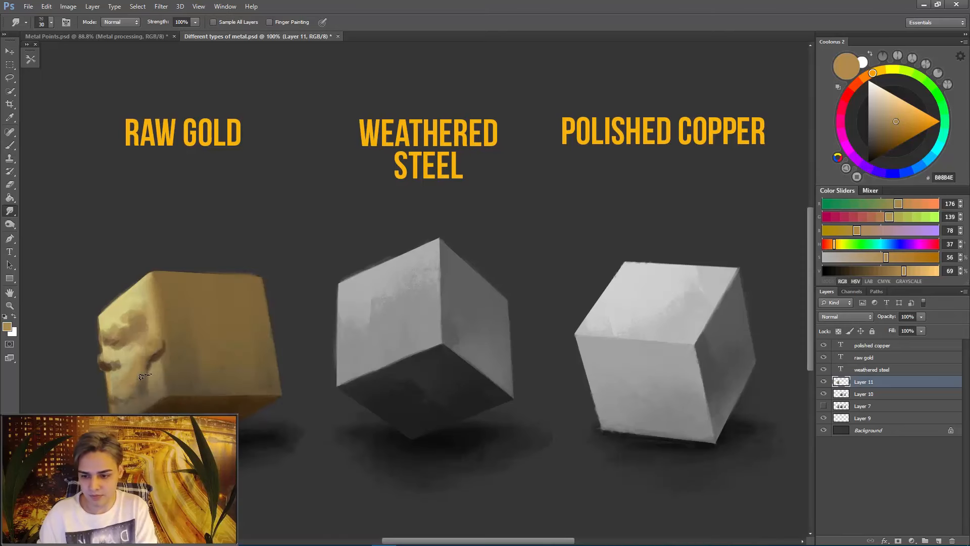
- Brush a dark brown 332110 shadow under the outer-edge bump, sample orange-brown from the lower lit face and adjust the brush size
key(b)
alt+click(110, 360)
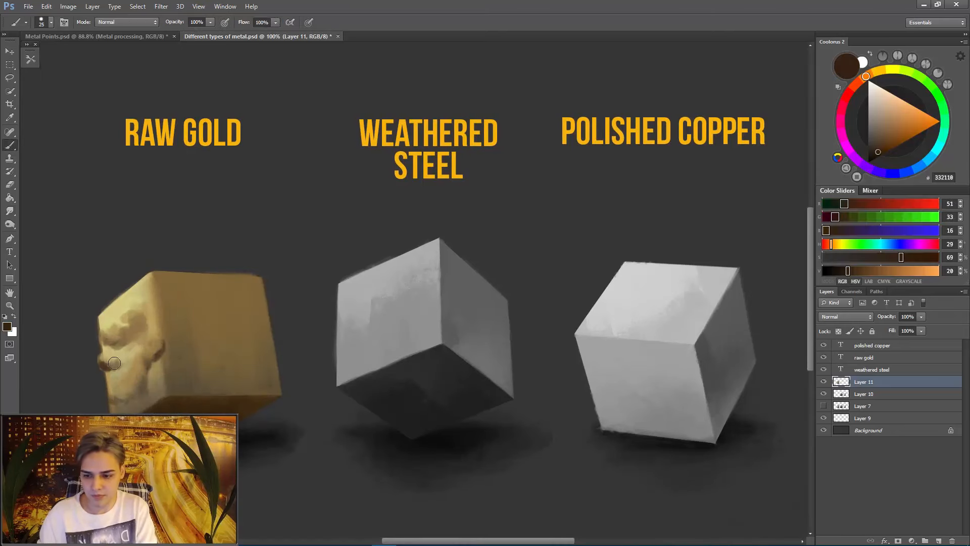
alt+click(127, 379)
key(bracketright)
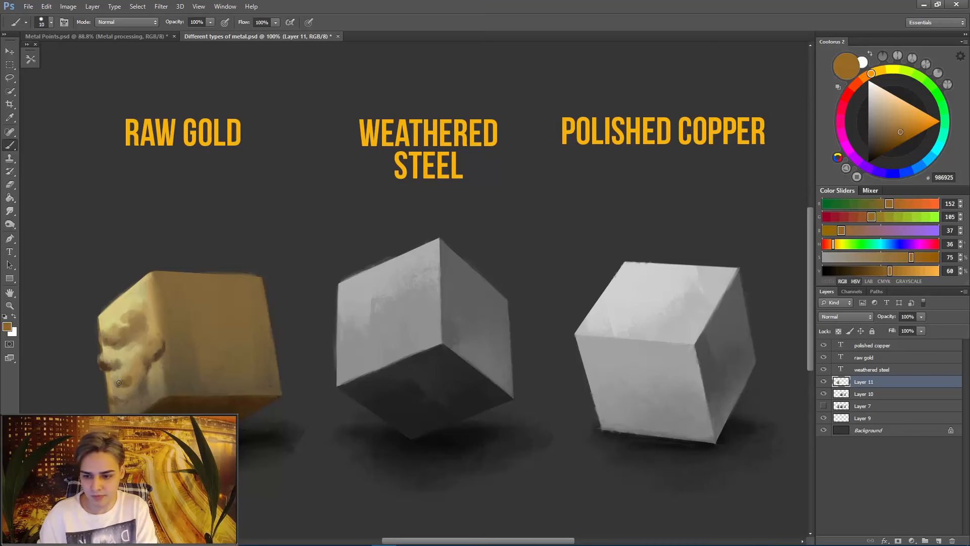
- Paint further bump shadows across the lower lit face and around the bottom of the front vertical edge
mouse_move(109, 366)
mouse_down()
mouse_move(139, 328)
mouse_move(167, 362)
mouse_move(155, 391)
mouse_move(162, 380)
mouse_up()
alt+click(153, 416)
key(bracketleft)
mouse_move(166, 391)
mouse_down()
mouse_move(181, 388)
mouse_move(171, 375)
mouse_move(182, 381)
mouse_up()
- Extend the raw gold bumps past the front vertical edge onto the lower part of the shaded face
alt+click(137, 311)
alt+click(175, 357)
mouse_move(188, 382)
mouse_down()
mouse_move(167, 389)
mouse_move(185, 365)
mouse_move(151, 375)
mouse_up()
alt+click(178, 368)
- Brighten the bumps on the lit face using the Dodge tool with its range set to Highlights
click(10, 224)
click(30, 223)
click(121, 22)
click(120, 34)
click(131, 306)
mouse_move(108, 322)
mouse_down()
mouse_move(137, 307)
mouse_move(126, 372)
mouse_up()
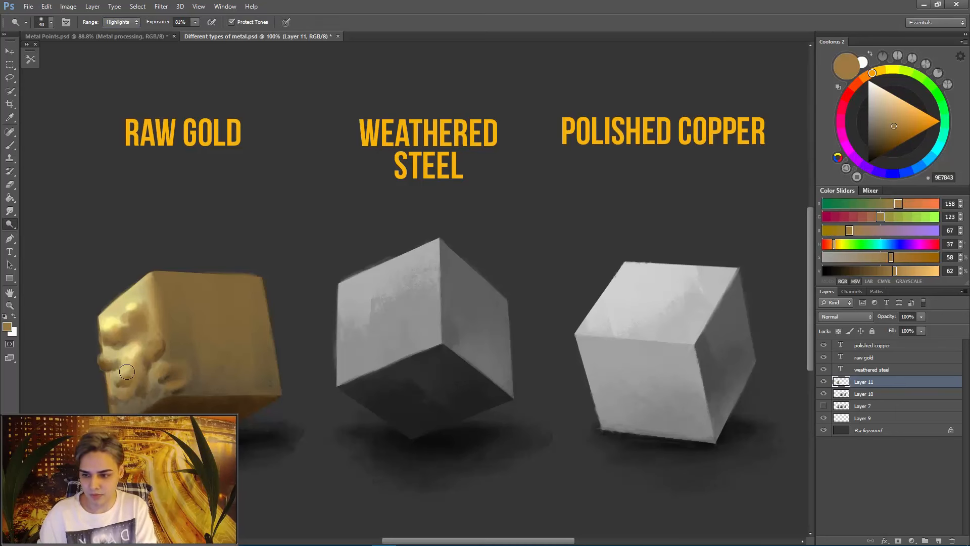
- Return to the Brush and refine the middle bumps of the lit face with sampled gold tones and a smaller tip
key(b)
alt+click(135, 349)
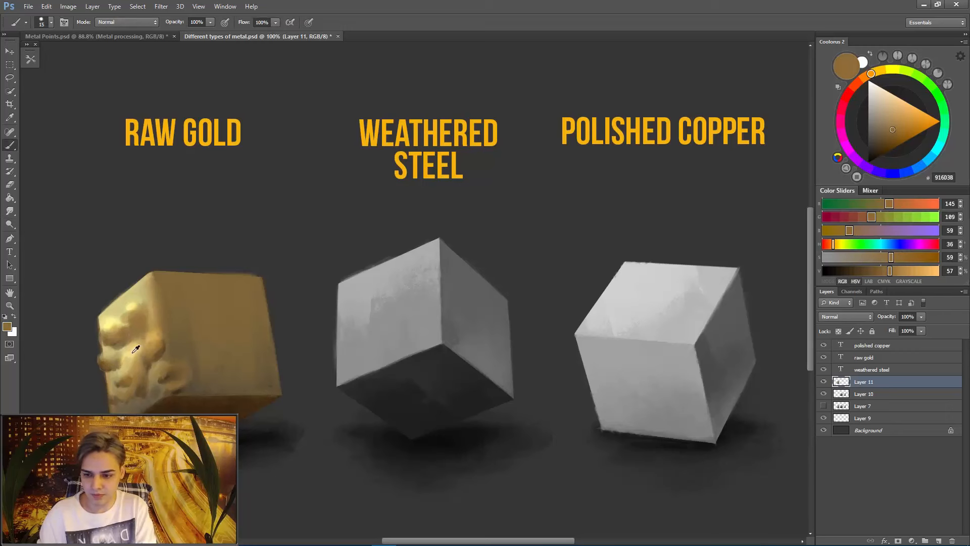
alt+click(132, 347)
key(bracketleft)
- Paint a small gold C3A961 bump breaking the outline at the cube's top front corner
alt+click(144, 277)
alt+click(139, 279)
alt+click(136, 280)
key(e)
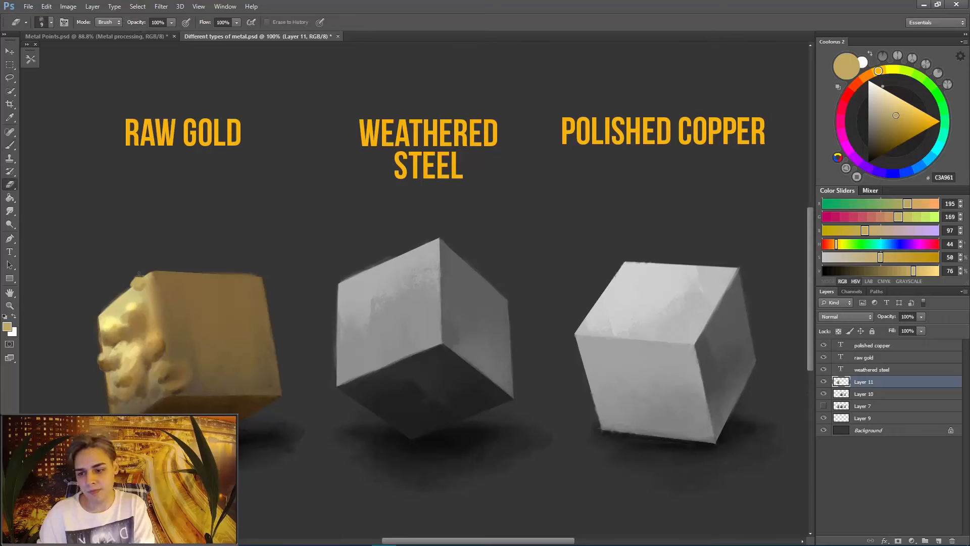
key(b)
alt+click(139, 277)
- Sample a gold tone, enlarge the brush and paint a lump over the outer end of the lit face's top edge
alt+click(143, 317)
key(bracketright)
key(bracketright)
key(bracketright)
key(bracketright)
key(bracketright)
key(bracketright)
mouse_move(110, 308)
mouse_down()
mouse_move(141, 292)
mouse_move(112, 306)
mouse_move(133, 295)
mouse_move(107, 316)
mouse_up()
- Add more light and dark dabs to the lumps along the lit face's top edge, then reduce the brush size
alt+click(132, 306)
alt+click(122, 302)
alt+click(120, 304)
alt+click(111, 313)
alt+click(115, 306)
key(bracketleft)
- Sample brown from the cube's lower edge and paint large bump shadows across the lower half of the shaded face
alt+click(183, 390)
alt+click(186, 401)
key(bracketright)
key(bracketright)
key(bracketright)
drag(196, 357, 204, 373)
drag(230, 376, 235, 380)
- Paint broad bump shadows across the middle and upper part of the shaded face
drag(202, 323, 235, 340)
mouse_move(238, 304)
mouse_down()
mouse_move(264, 310)
mouse_move(225, 304)
mouse_up()
mouse_move(178, 297)
mouse_down()
mouse_move(161, 320)
mouse_move(176, 318)
mouse_up()
drag(194, 294, 195, 349)
- Add finer bump strokes near the shaded face's outer edge, then sample gold from the front edge and enlarge the brush
key(bracketleft)
key(bracketleft)
key(bracketleft)
mouse_move(233, 337)
mouse_down()
mouse_move(251, 347)
mouse_move(263, 378)
mouse_move(233, 375)
mouse_up()
drag(250, 339, 268, 346)
alt+click(158, 338)
key(bracketright)
- Paint lighter gold bump tops over the upper and lower rows of the shaded face
mouse_move(214, 313)
mouse_down()
mouse_move(199, 328)
mouse_move(238, 330)
mouse_move(253, 317)
mouse_move(239, 290)
mouse_move(263, 287)
mouse_up()
drag(169, 303, 184, 293)
mouse_move(202, 283)
mouse_down()
mouse_move(169, 306)
mouse_move(178, 290)
mouse_up()
drag(190, 349, 236, 369)
drag(226, 358, 239, 382)
- Strengthen the bump shadows near the shaded face's upper outer corner with sampled dark gold tones
alt+click(249, 315)
drag(260, 307, 210, 323)
drag(237, 297, 221, 304)
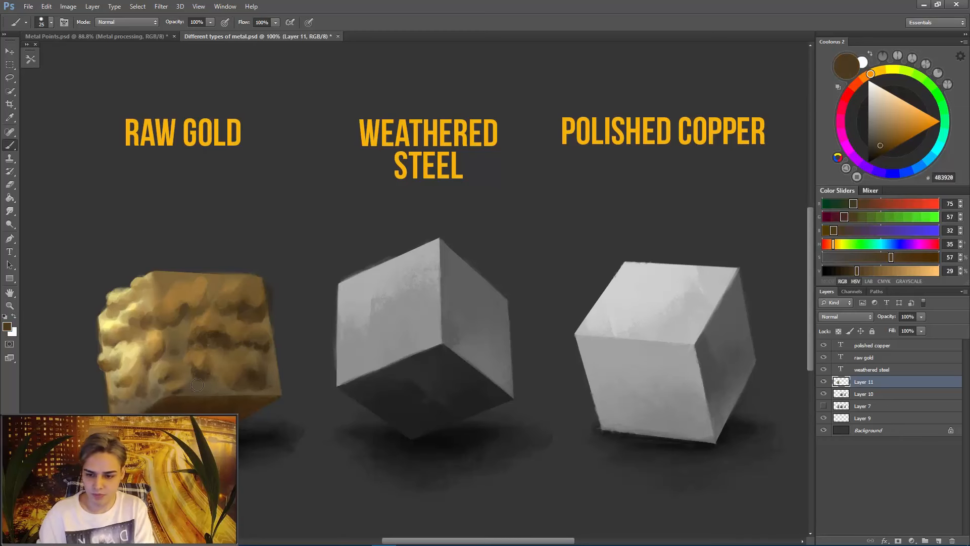
- Break up the shaded face's bottom edge with a sampled dark brown and switch to the Smudge tool
alt+click(217, 403)
mouse_move(206, 397)
mouse_down()
mouse_move(225, 395)
mouse_move(213, 370)
mouse_up()
alt+click(217, 386)
alt+click(245, 377)
key(r)
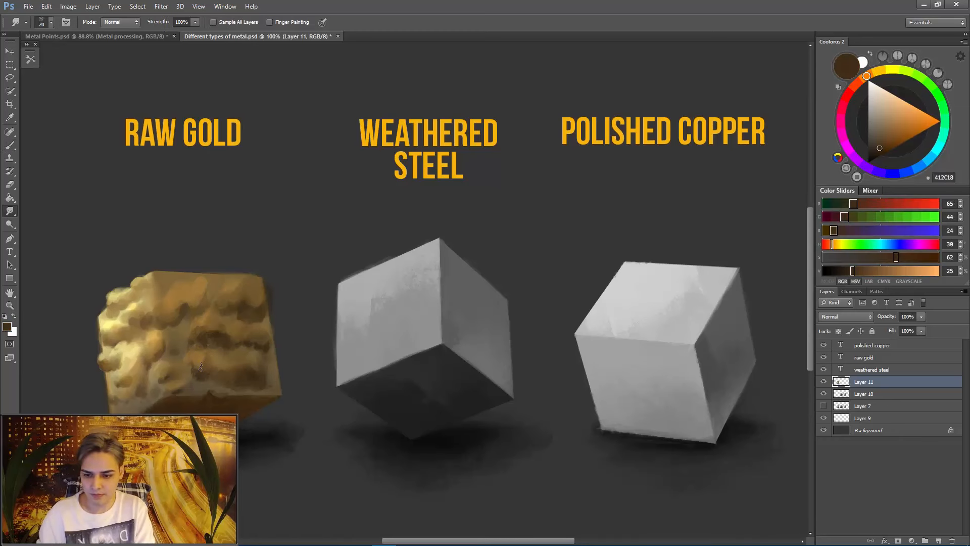
- Return to the Brush and blend the bump tones beside the front vertical edge at the top of the shaded face
key(b)
alt+click(184, 309)
mouse_move(170, 303)
mouse_down()
mouse_move(178, 274)
mouse_move(192, 298)
mouse_up()
alt+click(177, 283)
alt+click(192, 290)
alt+click(188, 303)
- Paint small pale gold EDD281 highlights on the middle bumps of the lit face with a finer brush
alt+click(146, 360)
key(bracketleft)
alt+click(131, 351)
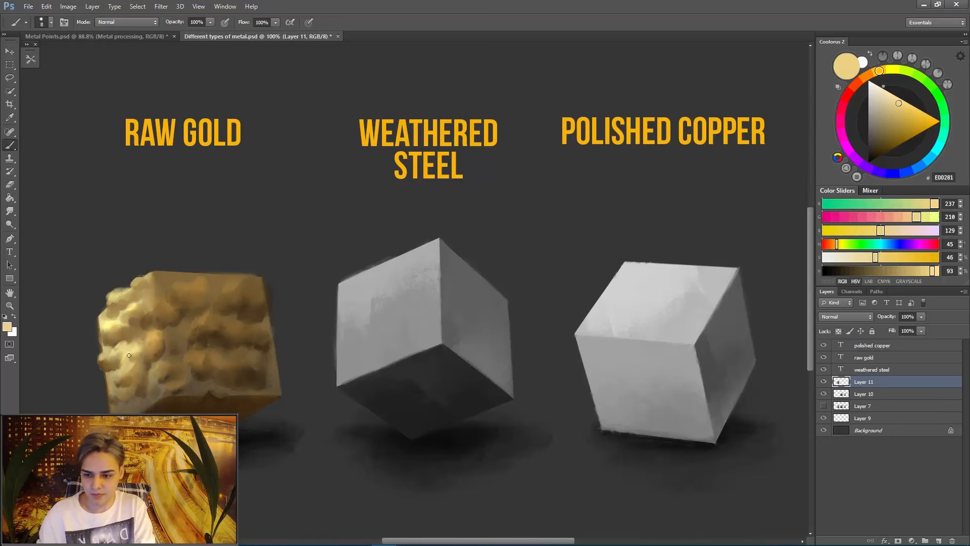
alt+click(134, 356)
- Dab sampled tones onto the bumps along the front vertical edge and the upper lit face
alt+click(168, 322)
alt+click(158, 338)
alt+click(145, 314)
alt+click(131, 306)
- Sharpen the highlights and shadows of the lumps along the lit face's top edge
drag(139, 281, 133, 293)
drag(135, 287, 123, 299)
alt+click(118, 305)
alt+click(133, 319)
- Paint dark brown 3C2814 shadows between the bumps beside the front vertical edge and down the shaded face with a finer brush
key(bracketright)
alt+click(163, 378)
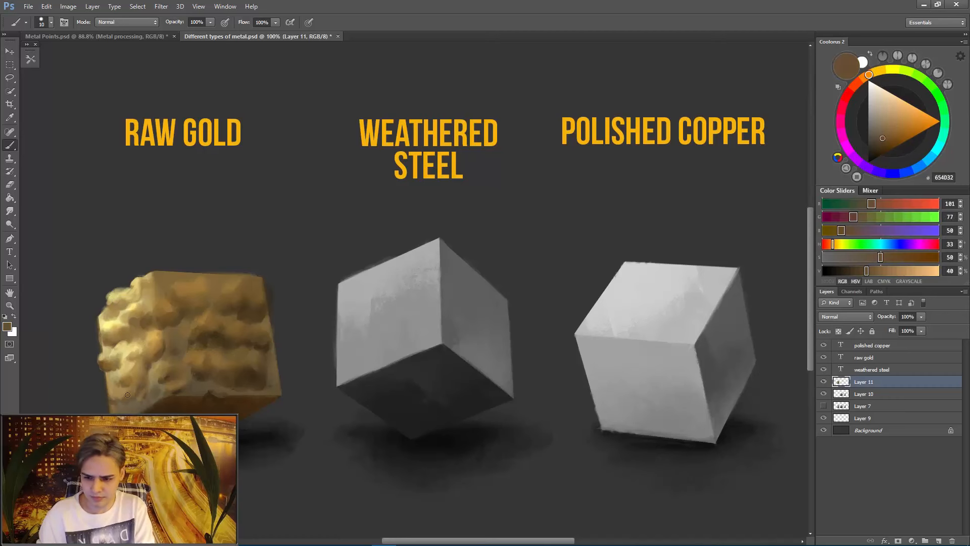
alt+click(161, 405)
key(bracketleft)
key(bracketleft)
key(bracketleft)
key(bracketleft)
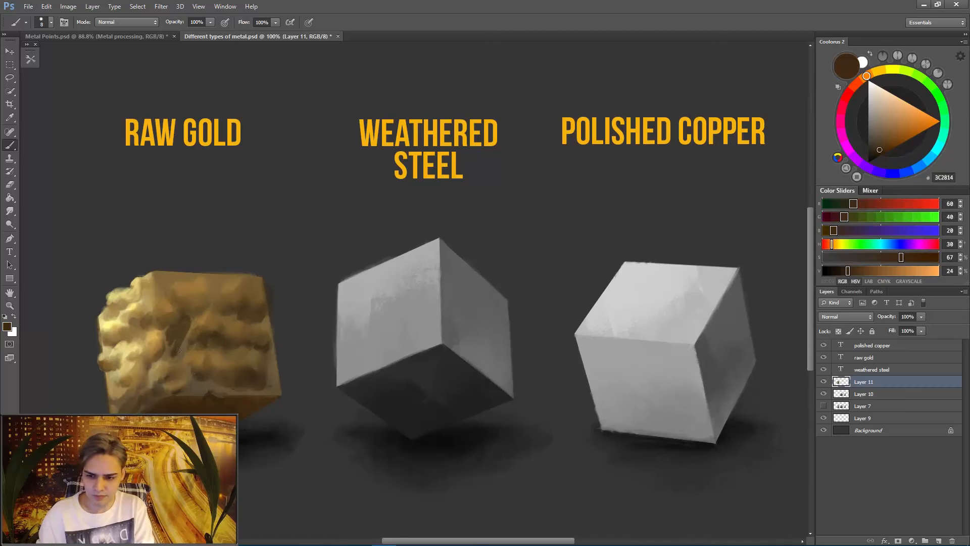
drag(162, 330, 178, 337)
mouse_move(189, 320)
mouse_down()
mouse_move(171, 360)
mouse_move(182, 391)
mouse_move(210, 389)
mouse_up()
- Stroke sampled tones onto the shaded face's lower outer corner and its upper row of bumps with a larger brush
key(bracketright)
drag(273, 375, 265, 393)
drag(231, 303, 218, 319)
drag(237, 304, 229, 321)
- Refine the lit face's bumps at its outer edge and beside the front vertical edge with a small brush and sampled tones
alt+click(121, 338)
key(bracketleft)
key(bracketleft)
drag(108, 315, 99, 324)
alt+click(145, 298)
alt+click(175, 345)
drag(157, 373, 149, 386)
alt+click(147, 359)
alt+click(160, 375)
alt+click(167, 359)
- Blend sampled gold tones over the shaded face's upper and middle bumps with a larger brush
alt+click(255, 369)
key(bracketright)
key(bracketright)
key(bracketright)
key(bracketright)
alt+click(238, 312)
alt+click(208, 320)
mouse_move(214, 318)
mouse_down()
mouse_move(242, 354)
mouse_move(279, 367)
mouse_move(279, 382)
mouse_move(189, 410)
mouse_up()
alt+click(245, 312)
alt+click(241, 362)
- Lighten the tops of the shaded face's lower row of bumps with gold tones sampled from the lit face
alt+click(115, 329)
alt+click(246, 358)
key(bracketright)
alt+click(255, 365)
alt+click(245, 356)
alt+click(119, 349)
key(bracketright)
alt+click(251, 365)
alt+click(246, 358)
alt+click(242, 357)
alt+click(256, 369)
- Extend rounded bumps past the shaded face's outer edge near its lower row with a larger brush
key(bracketright)
key(bracketright)
alt+click(268, 362)
alt+click(267, 378)
- Dab small bump details along the bottom of the shaded face with a finer brush
key(bracketleft)
key(bracketleft)
key(bracketleft)
key(bracketleft)
key(bracketleft)
key(bracketleft)
key(bracketleft)
key(bracketleft)
alt+click(197, 402)
alt+click(202, 398)
alt+click(212, 392)
alt+click(207, 411)
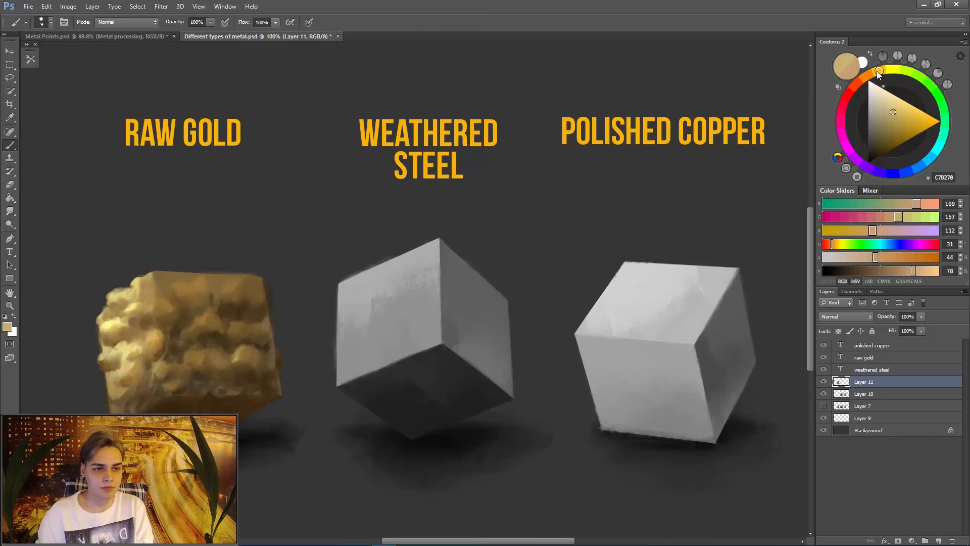
- Paint broader sampled tones along the cube's underside below the shaded face with a larger brush
key(bracketright)
key(bracketright)
drag(249, 403, 226, 412)
mouse_move(167, 404)
mouse_down()
mouse_move(217, 399)
mouse_move(186, 409)
mouse_up()
alt+click(177, 407)
drag(240, 410, 215, 404)
- Paint bumps along the shaded face's top edge, breaking up its straight outline from the front corner towards the middle
alt+click(174, 285)
alt+click(165, 291)
mouse_move(159, 276)
mouse_down()
mouse_move(172, 273)
mouse_move(161, 299)
mouse_up()
alt+click(187, 331)
key(bracketleft)
key(bracketleft)
drag(165, 295, 173, 276)
drag(178, 284, 200, 273)
alt+click(193, 273)
drag(207, 276, 214, 290)
drag(220, 285, 232, 279)
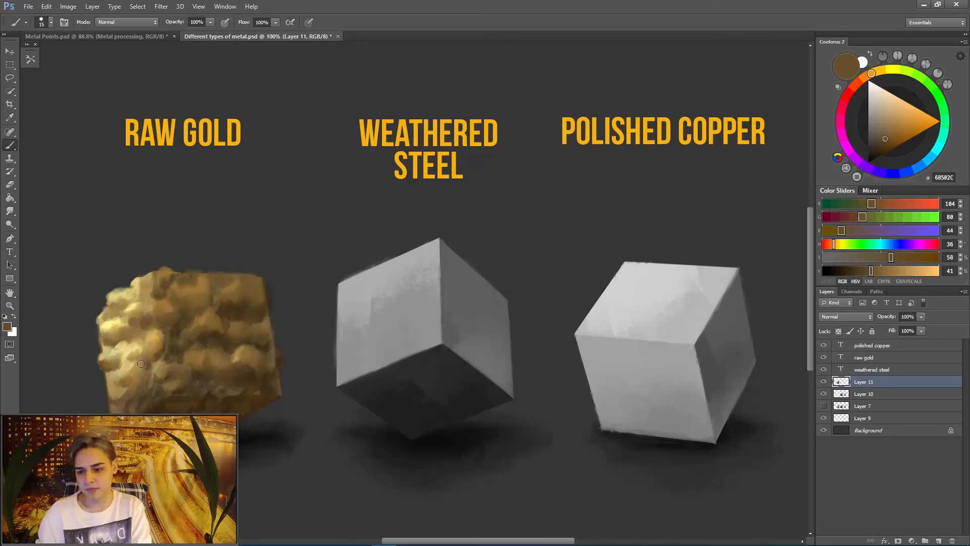
- Roughen the shaded face's outer edge and round its upper outer corner with sampled dark brown and gold tones
alt+click(130, 373)
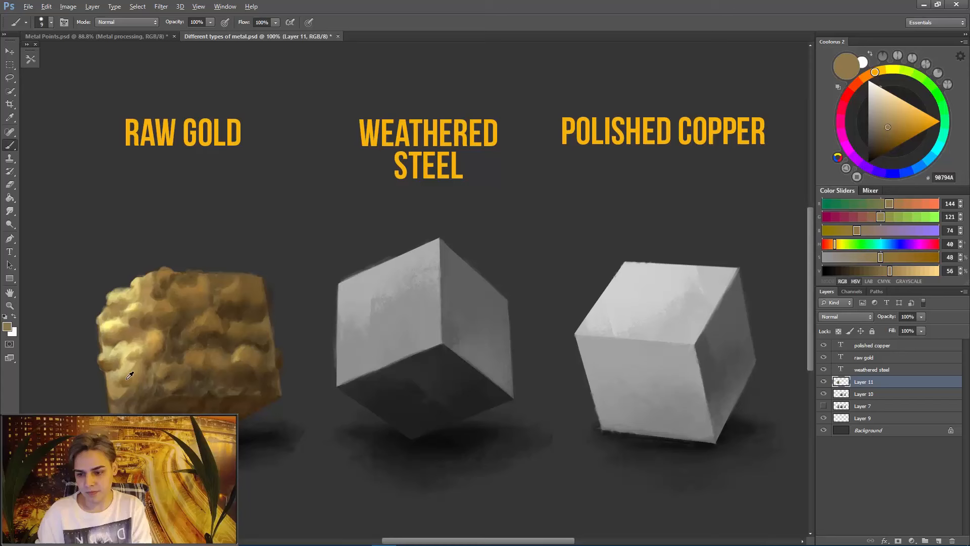
alt+click(285, 358)
alt+click(285, 358)
key(bracketright)
key(bracketright)
key(bracketright)
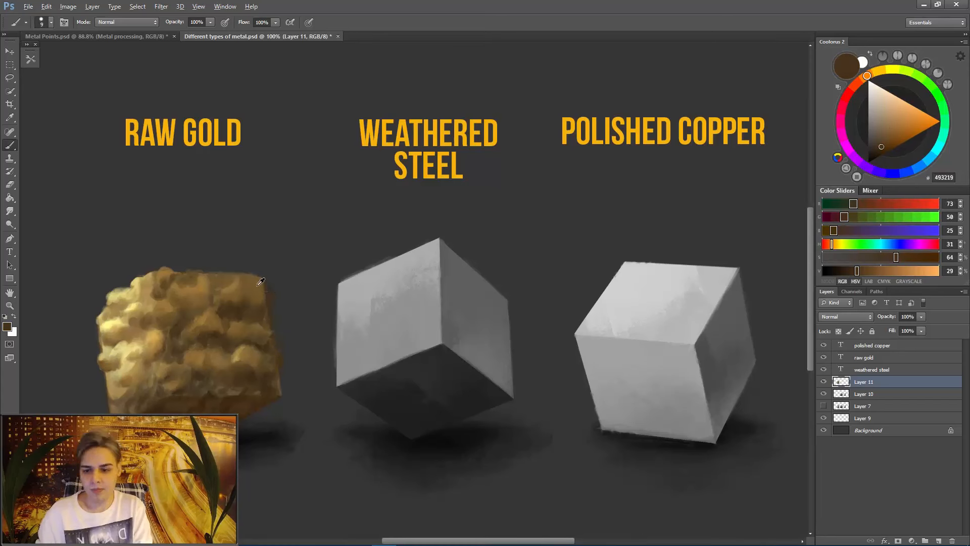
alt+click(257, 286)
drag(263, 279, 274, 292)
alt+click(269, 303)
- Dab sampled tones onto the lit face's lower bumps, from the bottom up to the front vertical edge
alt+click(130, 408)
alt+click(134, 403)
alt+click(147, 387)
alt+click(162, 369)
key(bracketright)
key(bracketright)
key(bracketright)
key(bracketright)
- Soften the middle bumps of the lit face beside the front vertical edge with a larger brush
drag(153, 345, 159, 356)
alt+click(154, 338)
alt+click(155, 354)
alt+click(139, 365)
alt+click(147, 369)
- Break up the lit face's lower outer edge with small dabs of a finer brush
key(bracketleft)
key(bracketleft)
key(bracketleft)
alt+click(113, 382)
alt+click(109, 388)
alt+click(109, 391)
key(bracketright)
key(bracketright)
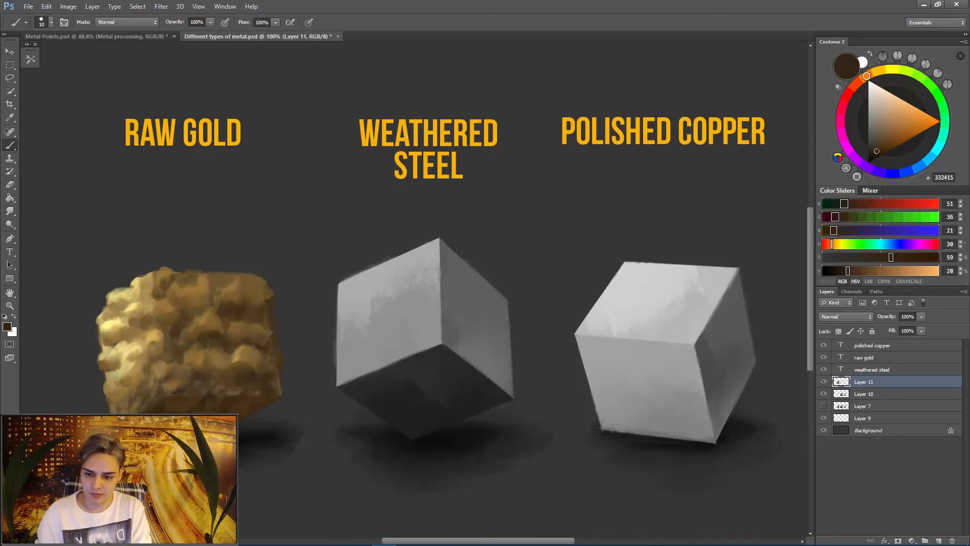
- Set the brush colour to saturated orange C07326 and the brush size to 15
alt+click(231, 289)
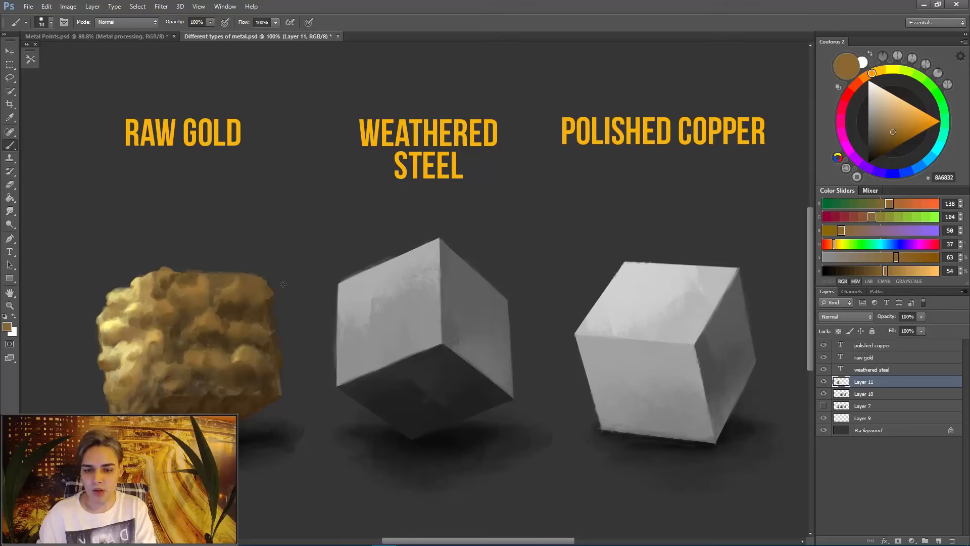
click(882, 71)
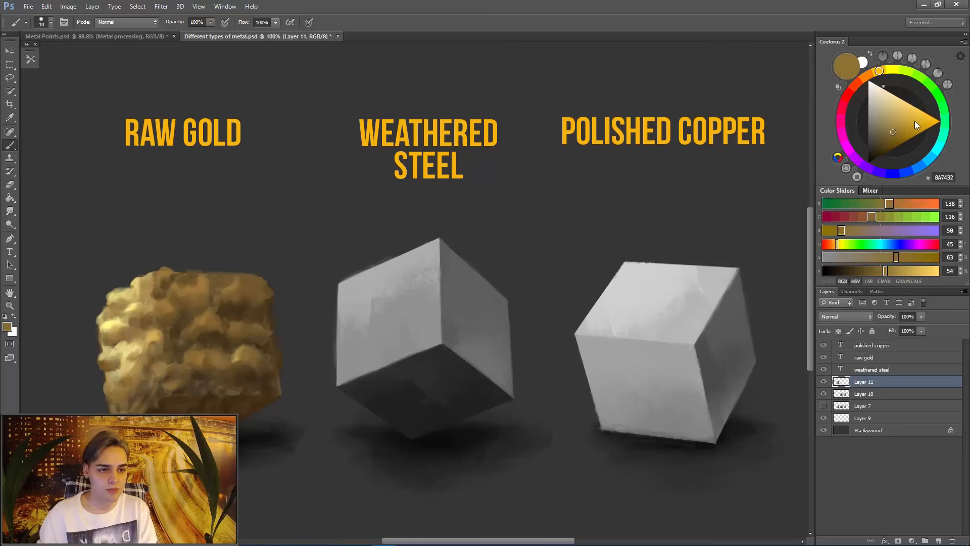
click(869, 75)
drag(900, 130, 912, 126)
key(bracketright)
key(bracketright)
key(bracketleft)
key(bracketleft)
key(bracketleft)
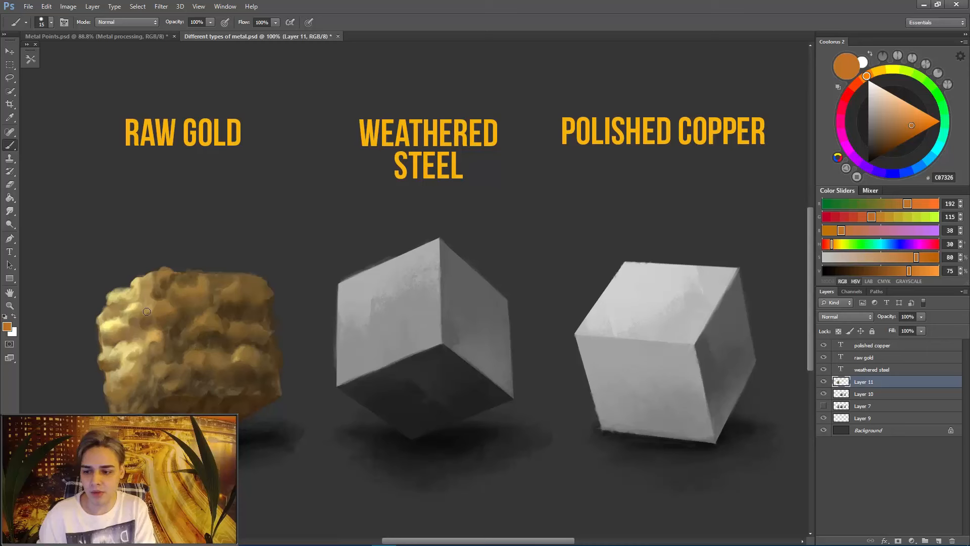
- Brighten the lit face's upper bumps using the Dodge tool with range Highlights and 81% exposure
click(10, 224)
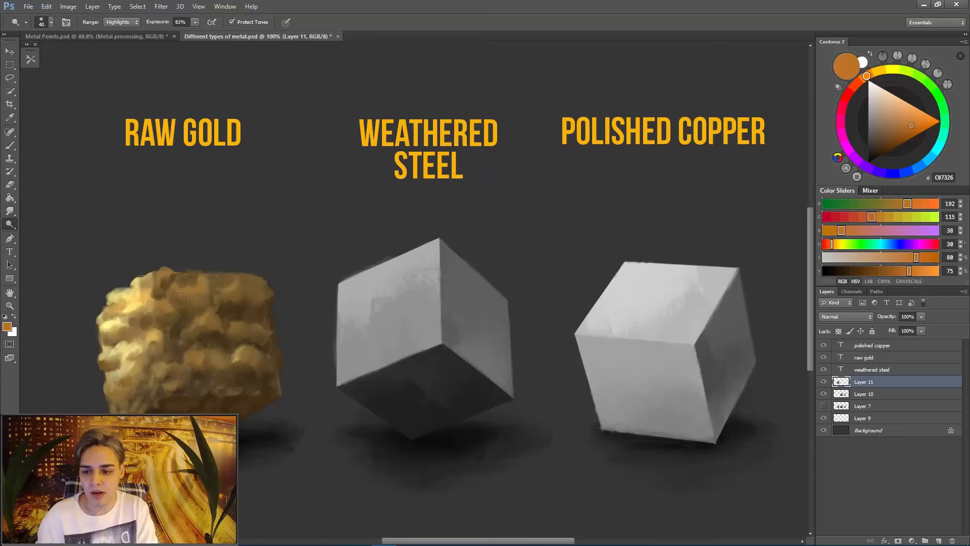
mouse_move(125, 313)
mouse_down()
mouse_move(173, 299)
mouse_move(121, 294)
mouse_up()
key(])
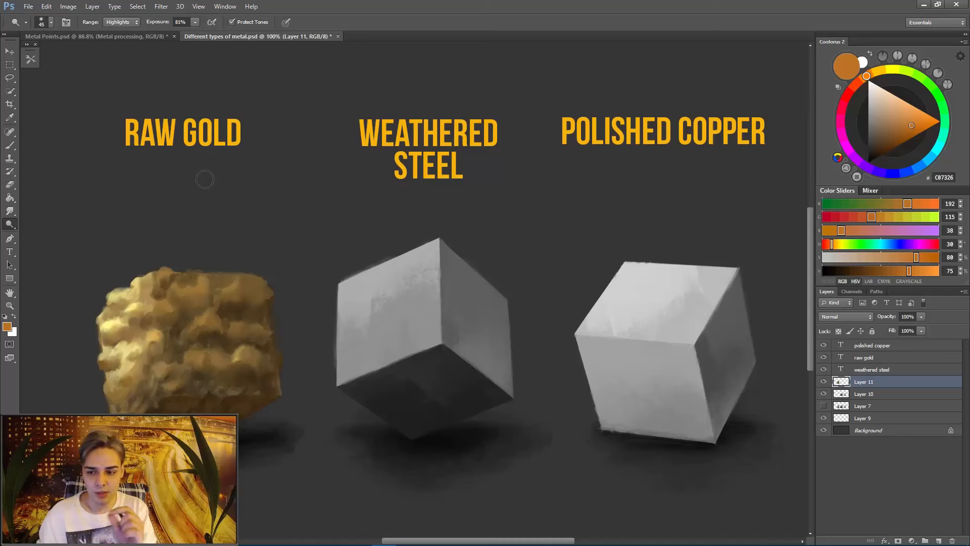
mouse_move(118, 295)
mouse_down()
mouse_move(170, 288)
mouse_move(114, 297)
mouse_move(161, 293)
mouse_move(132, 293)
mouse_move(142, 279)
mouse_move(183, 270)
mouse_move(155, 278)
mouse_move(148, 302)
mouse_up()
key(bracketright)
key(bracketright)
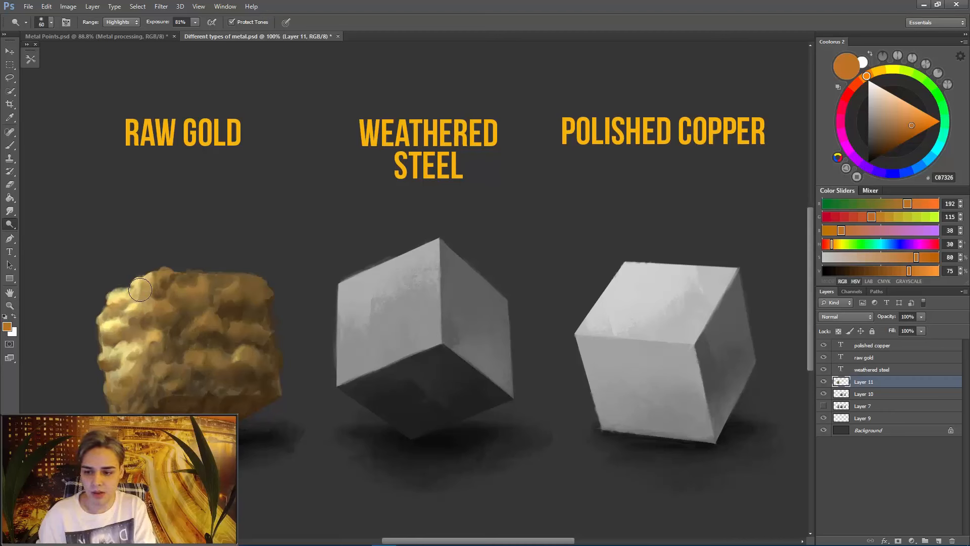
- Dodge the highlights of the lit face's upper bumps with a smaller brush
key(bracketleft)
key(bracketleft)
key(bracketleft)
key(bracketleft)
key(bracketleft)
key(bracketleft)
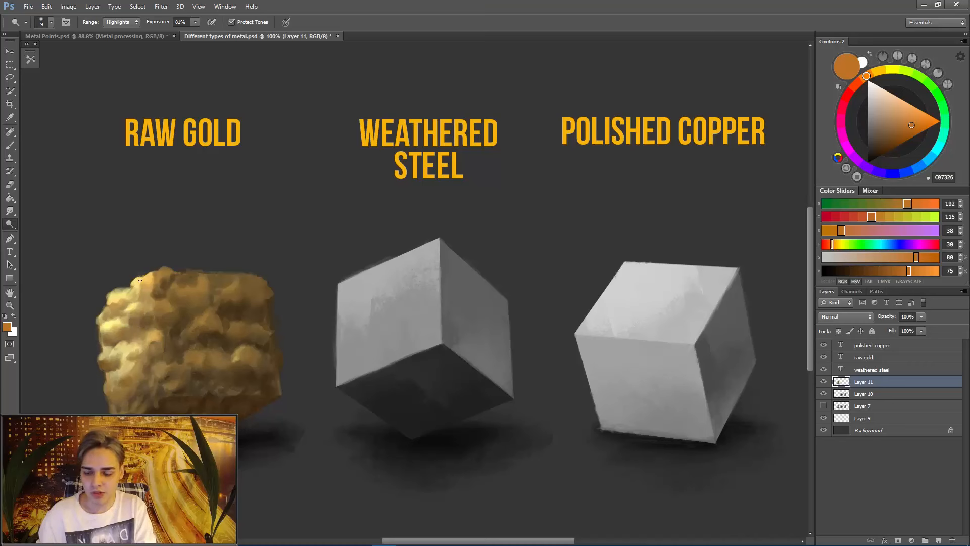
key(bracketright)
key(bracketright)
key(bracketright)
key(bracketright)
mouse_move(115, 324)
mouse_down()
mouse_move(140, 321)
mouse_move(147, 307)
mouse_up()
key(bracketleft)
key(bracketleft)
key(bracketleft)
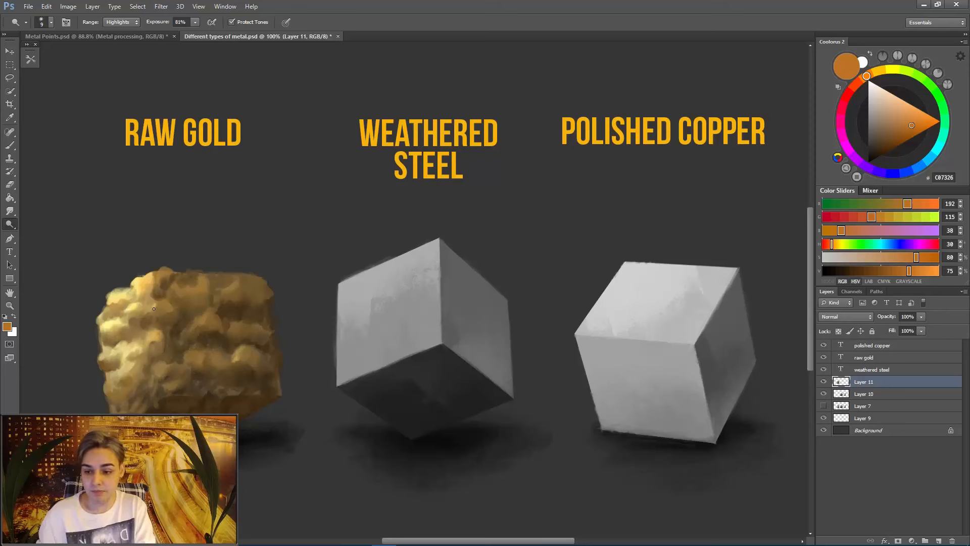
- Enlarge the Dodge brush to size 40
key(bracketright)
key(bracketright)
key(bracketright)
key(bracketright)
key(bracketright)
key(bracketright)
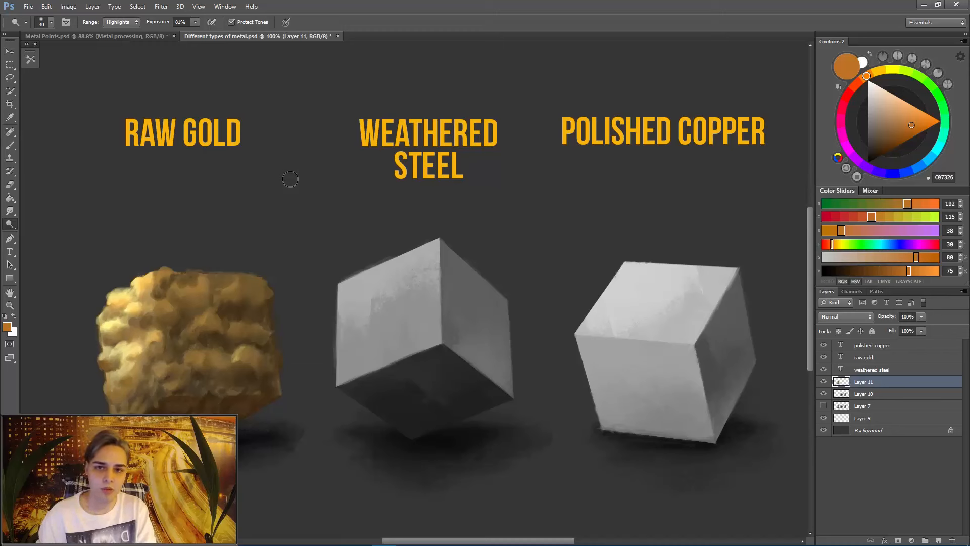
- Dodge the highlights along the lit face's top edge and across its lower bumps with a smaller brush
mouse_move(145, 298)
mouse_down()
mouse_move(131, 331)
mouse_move(164, 303)
mouse_up()
key(ctrl+z)
key(bracketleft)
key(bracketleft)
key(bracketleft)
drag(158, 272, 174, 270)
mouse_move(102, 360)
mouse_down()
mouse_move(125, 379)
mouse_move(158, 361)
mouse_move(170, 366)
mouse_move(158, 386)
mouse_up()
- Dodge finer highlights on the lit face's lower and middle bumps, varying the brush size, and on one bump beyond the front edge
key(bracketleft)
key(bracketleft)
key(bracketleft)
key(bracketleft)
mouse_move(106, 378)
mouse_down()
mouse_move(134, 407)
mouse_move(137, 386)
mouse_up()
key(bracketright)
key(bracketright)
key(bracketright)
key(bracketright)
key(bracketright)
key(bracketright)
key(bracketright)
key(bracketright)
key(bracketright)
key(bracketright)
key(bracketright)
mouse_move(105, 315)
mouse_down()
mouse_move(107, 338)
mouse_move(148, 311)
mouse_move(146, 298)
mouse_up()
key(bracketleft)
key(bracketleft)
key(bracketleft)
key(bracketleft)
key(bracketleft)
key(bracketleft)
key(bracketleft)
key(bracketleft)
key(bracketleft)
key(bracketleft)
key(bracketleft)
key(bracketleft)
key(bracketleft)
key(bracketleft)
drag(199, 324, 207, 314)
- Change the Dodge tool's tonal range and brighten the bumps near the front edge at the cube's top and bottom
click(135, 22)
click(122, 13)
mouse_move(168, 289)
mouse_down()
mouse_move(177, 282)
mouse_move(173, 289)
mouse_up()
mouse_move(184, 282)
mouse_down()
mouse_move(167, 293)
mouse_move(156, 276)
mouse_up()
key(bracketright)
key(bracketright)
key(bracketright)
drag(165, 375, 181, 371)
mouse_move(178, 379)
mouse_down()
mouse_move(148, 405)
mouse_move(164, 398)
mouse_move(120, 383)
mouse_move(112, 353)
mouse_move(130, 376)
mouse_up()
- Paint the lit face's lower bumps with the Brush tool at size 10 using sampled golden tones such as E4B152
key(b)
alt+click(167, 405)
alt+click(131, 386)
alt+click(110, 388)
alt+click(117, 393)
alt+click(119, 384)
alt+click(129, 366)
alt+click(112, 357)
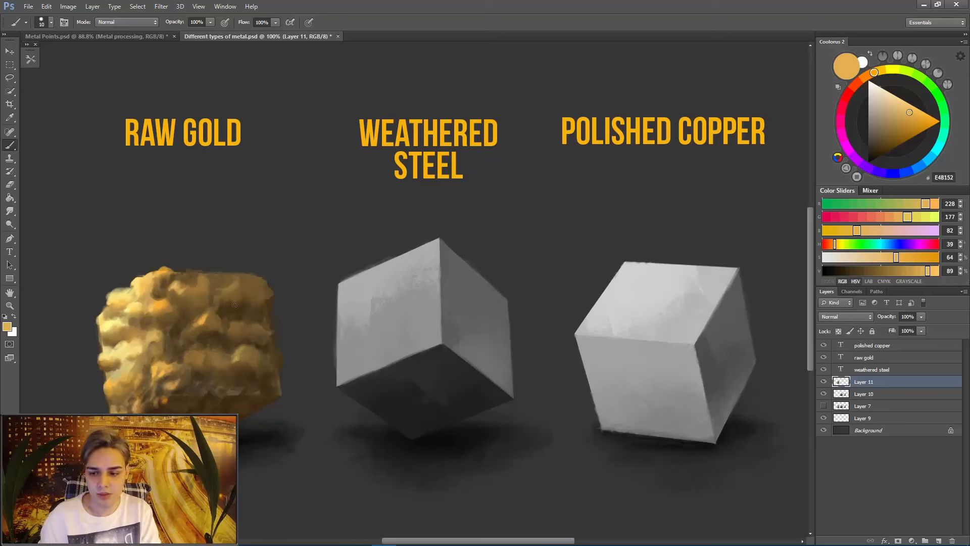
- Consult the Metal processing group in Metal Points.psd with Metal Glossiness hidden, and return to Different types of metal.psd
click(114, 35)
click(823, 346)
click(823, 357)
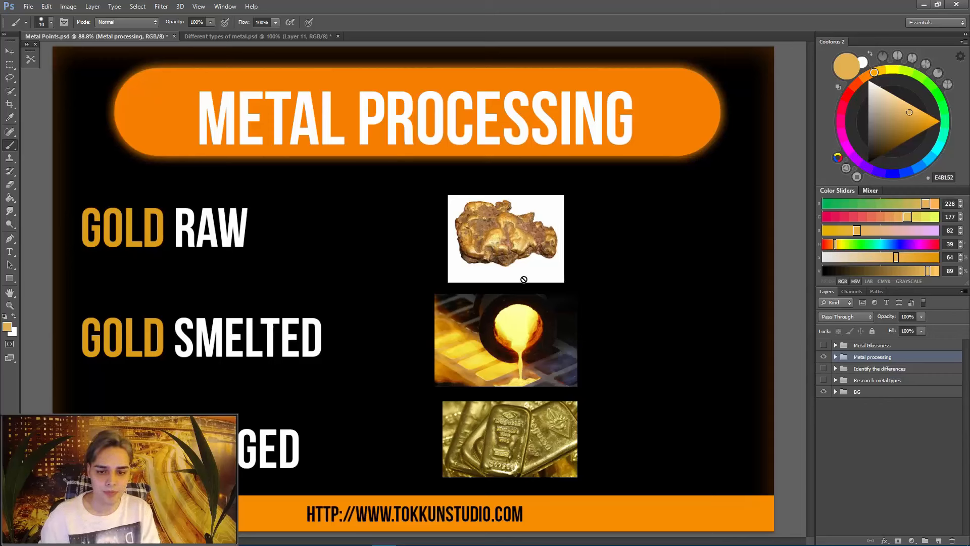
click(238, 38)
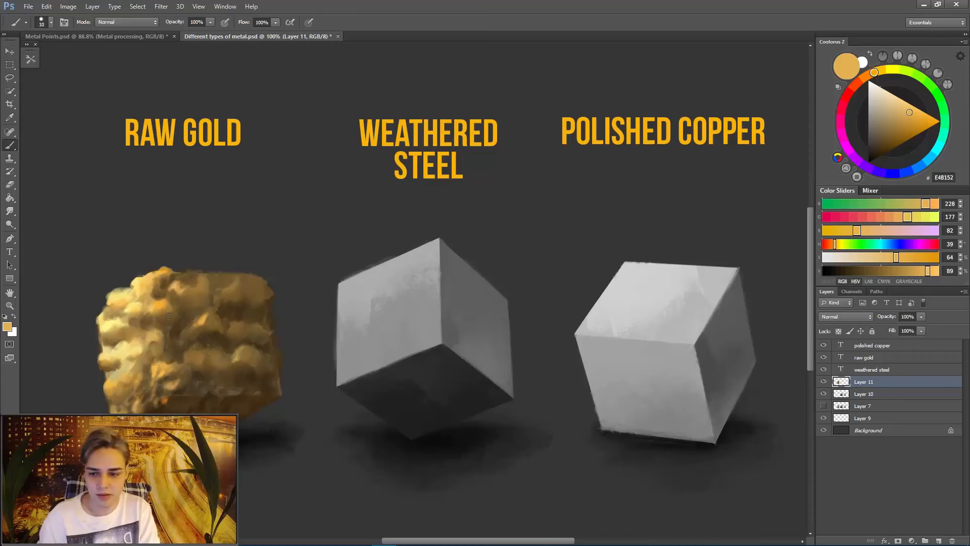
- Reduce the brush to size 6 and sample dark brown and pale yellow FFEA83 for detailing the lit face
alt+click(179, 330)
key(bracketleft)
key(bracketleft)
key(bracketleft)
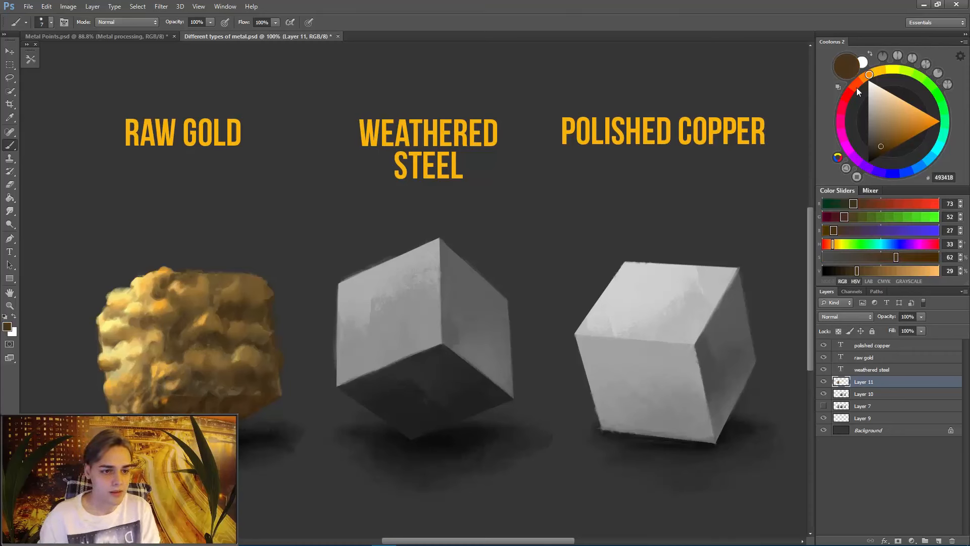
alt+click(160, 302)
alt+click(131, 307)
key(bracketleft)
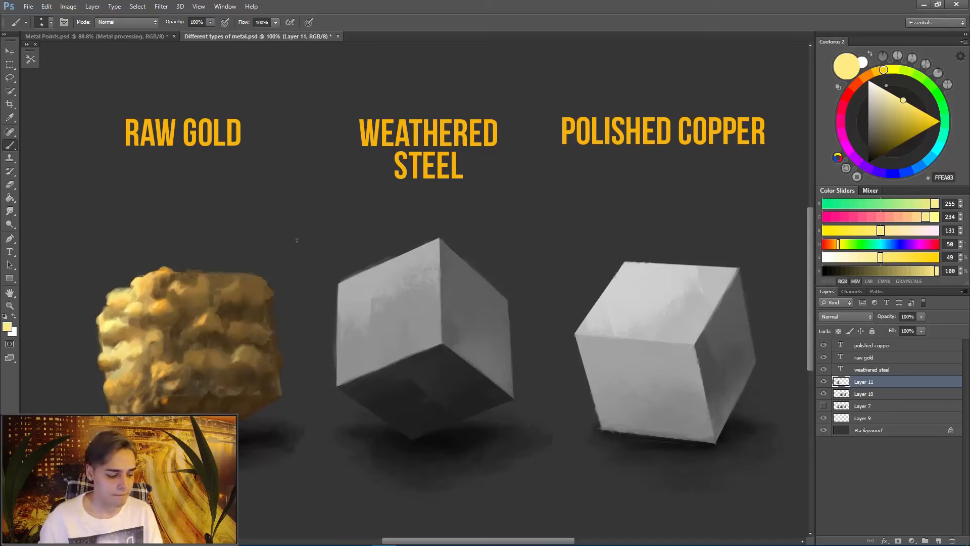
- Paint small brown 896539 and pale yellow FFE981 accents on the lit face's outer and lower bumps
alt+click(110, 340)
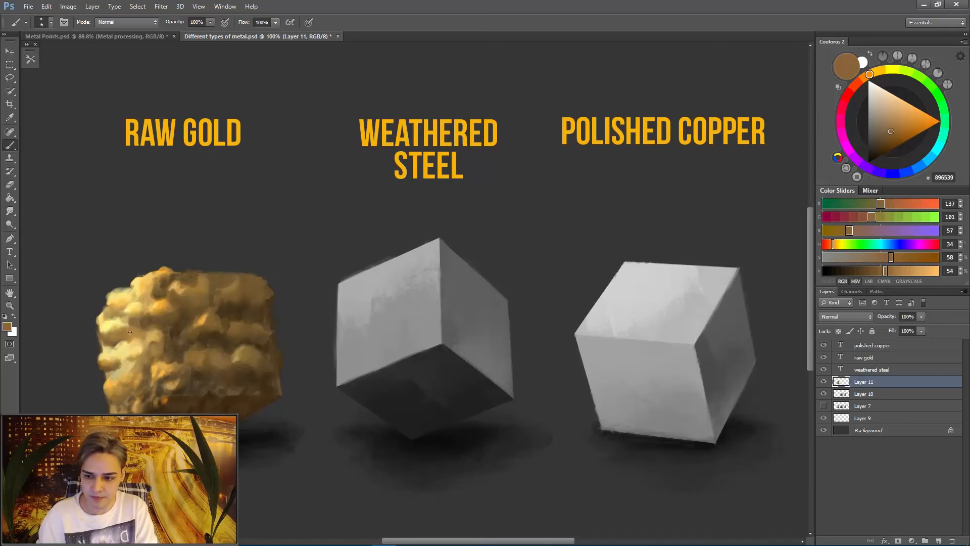
alt+click(109, 332)
alt+click(164, 301)
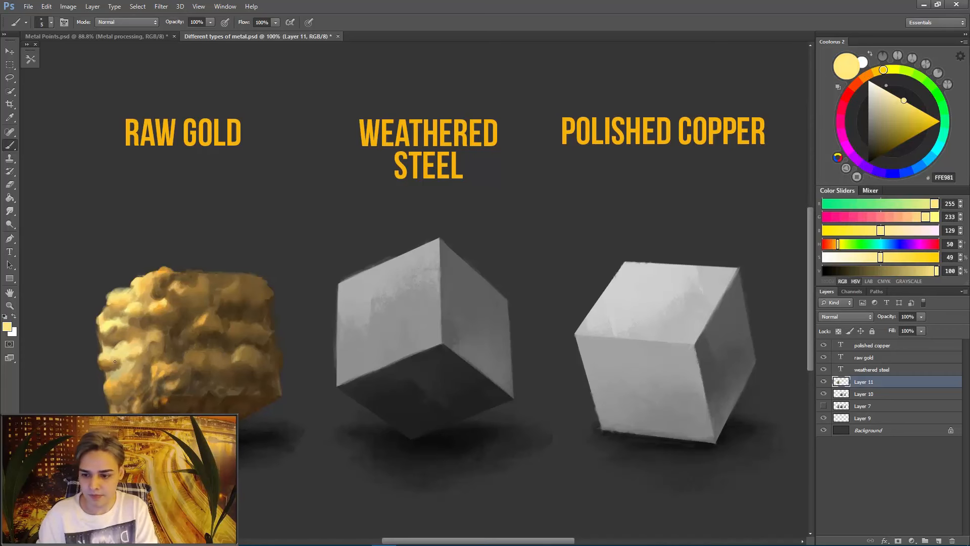
alt+click(122, 357)
alt+click(116, 381)
alt+click(136, 352)
alt+click(141, 396)
- Build up the lit face's bumps down to the front edge with a larger brush and sampled gold tones
key(])
key(])
key(])
key(])
key(])
key(])
alt+click(110, 318)
alt+click(113, 329)
alt+click(157, 306)
mouse_move(114, 330)
mouse_down()
mouse_move(161, 322)
mouse_move(152, 280)
mouse_move(141, 346)
mouse_move(159, 398)
mouse_up()
mouse_move(158, 324)
mouse_down()
mouse_move(171, 360)
mouse_move(164, 377)
mouse_up()
alt+click(161, 360)
- Paint dark reddish brown 512B1E crevices beside the front edge's upper bumps with a size 5 brush
key([)
key([)
key([)
key([)
key([)
alt+click(141, 326)
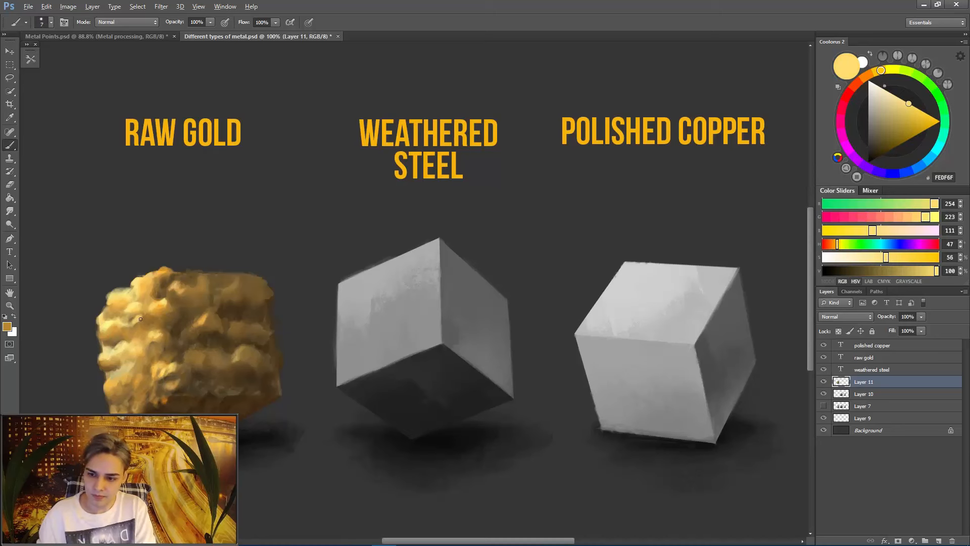
click(856, 85)
click(882, 145)
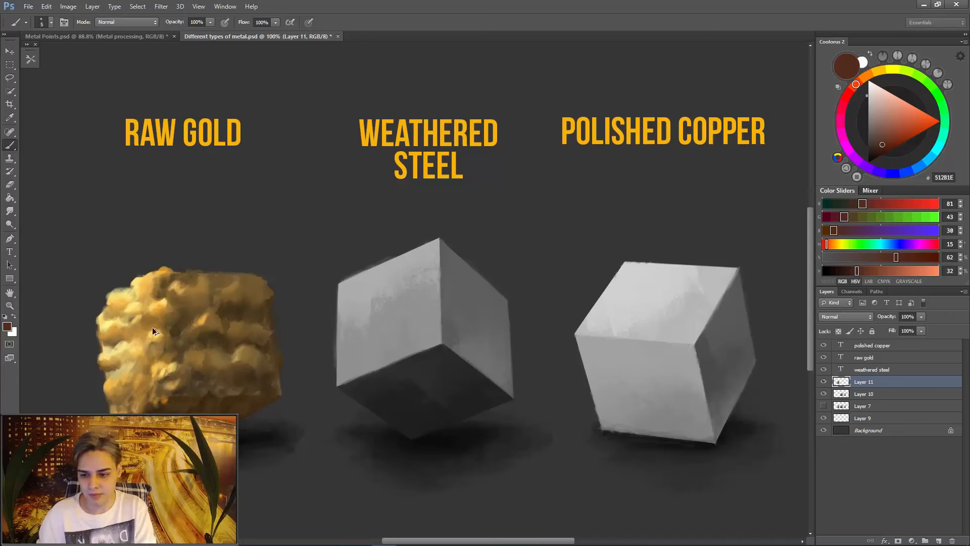
alt+click(168, 315)
drag(164, 317, 157, 300)
- Rework the bumps and crevices along the front edge with a larger brush, and darken a crevice in the lit face's lower half
key(])
key(])
alt+click(163, 303)
alt+click(166, 297)
alt+click(157, 303)
key(])
alt+click(159, 324)
alt+click(152, 322)
alt+click(153, 323)
key([)
mouse_move(123, 360)
mouse_down()
mouse_move(111, 359)
mouse_move(134, 358)
mouse_move(124, 364)
mouse_move(135, 367)
mouse_up()
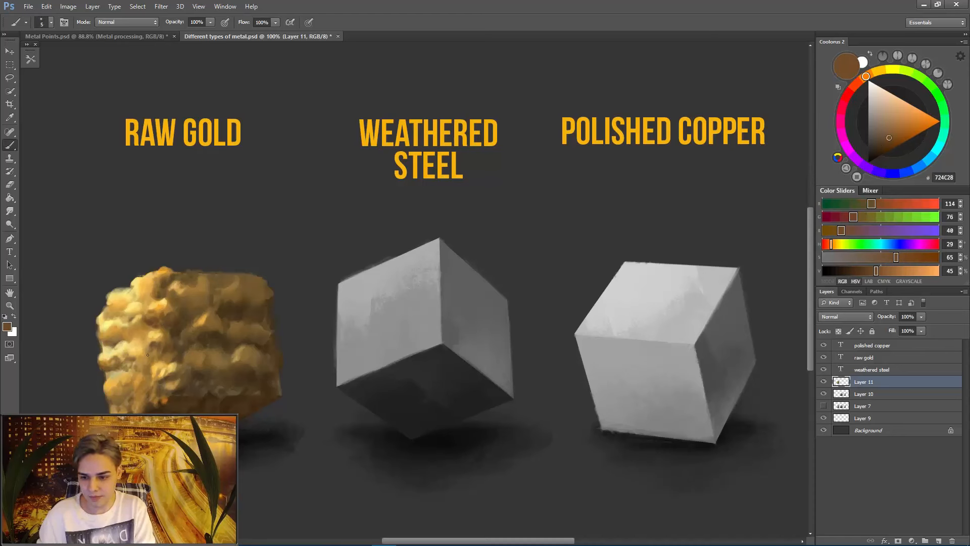
- Shift the brush colour to a reddish hue and paint warm reflections into the lit face's lower crevices
alt+click(136, 367)
drag(857, 83, 867, 95)
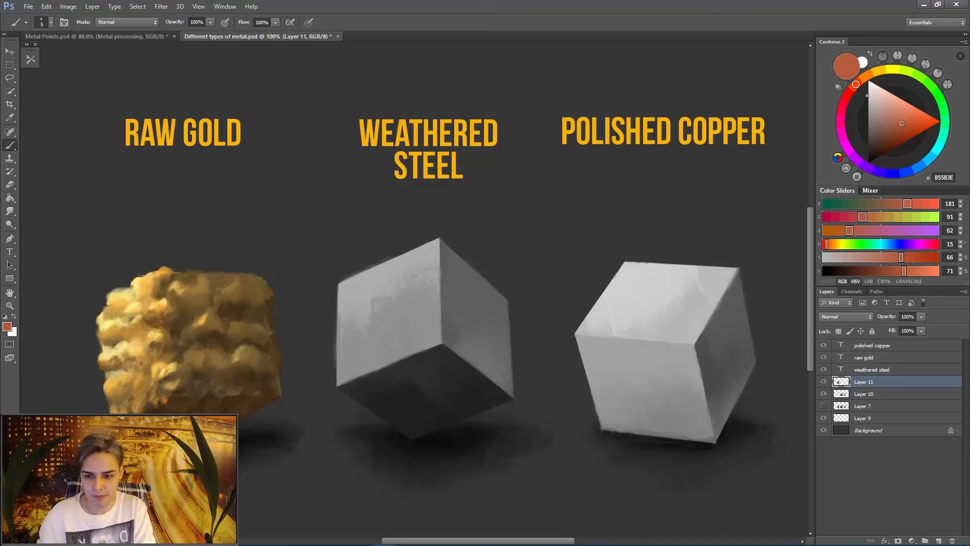
click(886, 127)
mouse_move(132, 366)
mouse_down()
mouse_move(117, 373)
mouse_move(108, 352)
mouse_up()
key([)
key([)
- Paint thin strokes between the lit face's upper and middle bumps and sample pale yellow FCE68C
mouse_move(150, 329)
mouse_down()
mouse_move(143, 340)
mouse_move(106, 314)
mouse_up()
mouse_move(112, 316)
mouse_down()
mouse_move(124, 313)
mouse_move(112, 319)
mouse_up()
drag(123, 320, 138, 297)
alt+click(127, 347)
alt+click(127, 345)
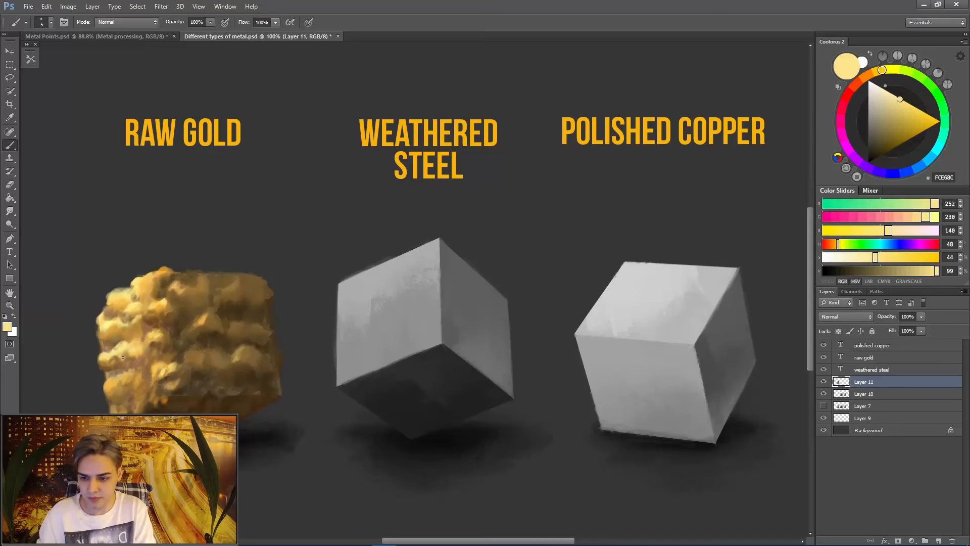
- Choose a different brush tip from the preset picker and reduce it to size 6
right_click(132, 346)
drag(341, 355, 342, 368)
double_click(292, 401)
right_click(128, 346)
double_click(292, 402)
key(bracketleft)
key(bracketleft)
key(bracketleft)
key(bracketleft)
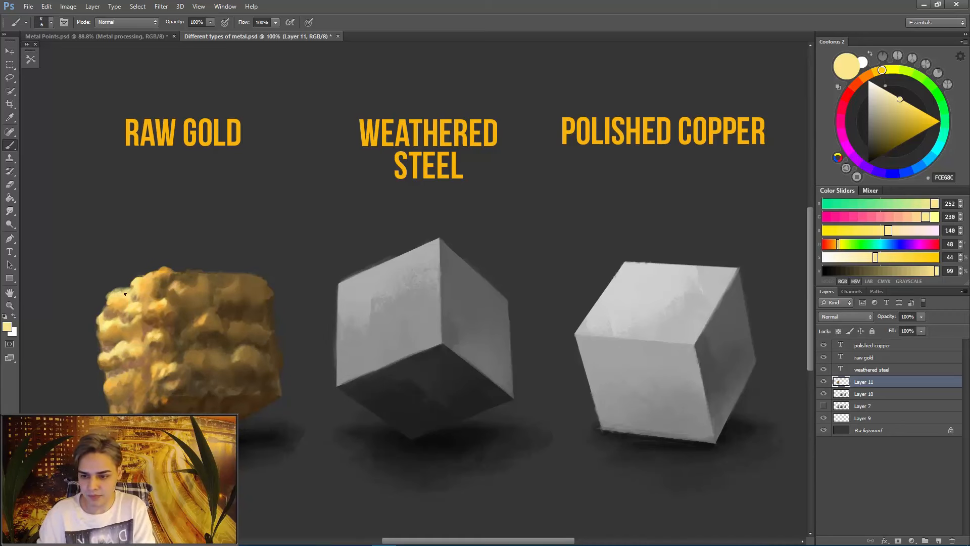
- Texture the lit face's middle and lower bumps with the new brush tip using sampled gold D1A049 and brown 9B6941
alt+click(118, 356)
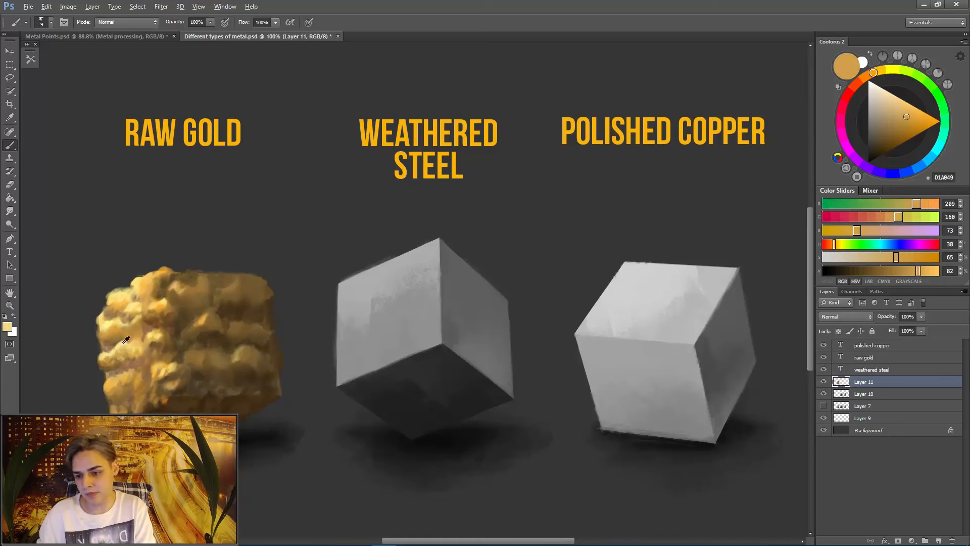
alt+click(122, 343)
drag(114, 348, 109, 355)
alt+click(109, 344)
alt+click(148, 328)
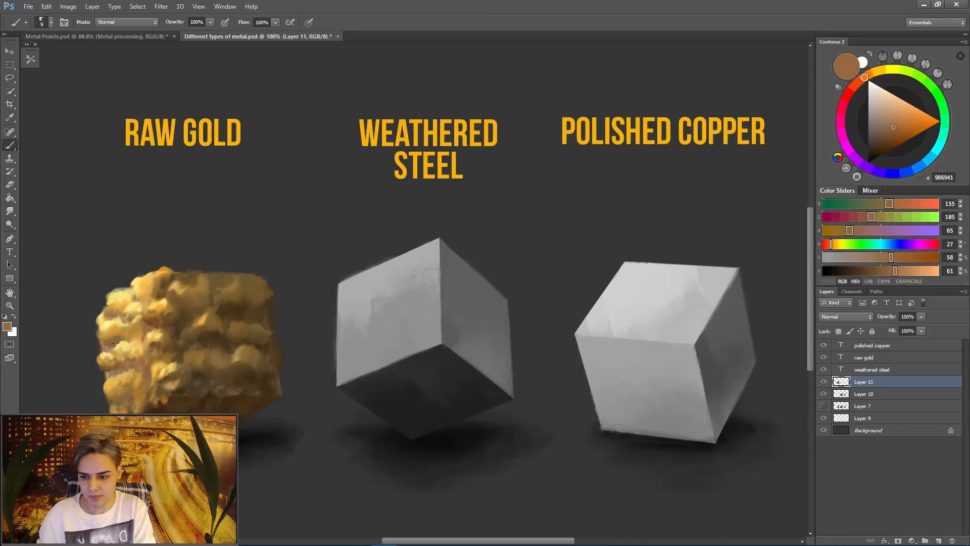
mouse_move(120, 315)
mouse_down()
mouse_move(108, 320)
mouse_move(137, 341)
mouse_move(122, 376)
mouse_up()
- Sample darker browns 754C24 and 342210 and shade the crevices near the front edge and the lower bumps
key(bracketright)
key(bracketright)
alt+click(163, 310)
key(bracketleft)
key(bracketleft)
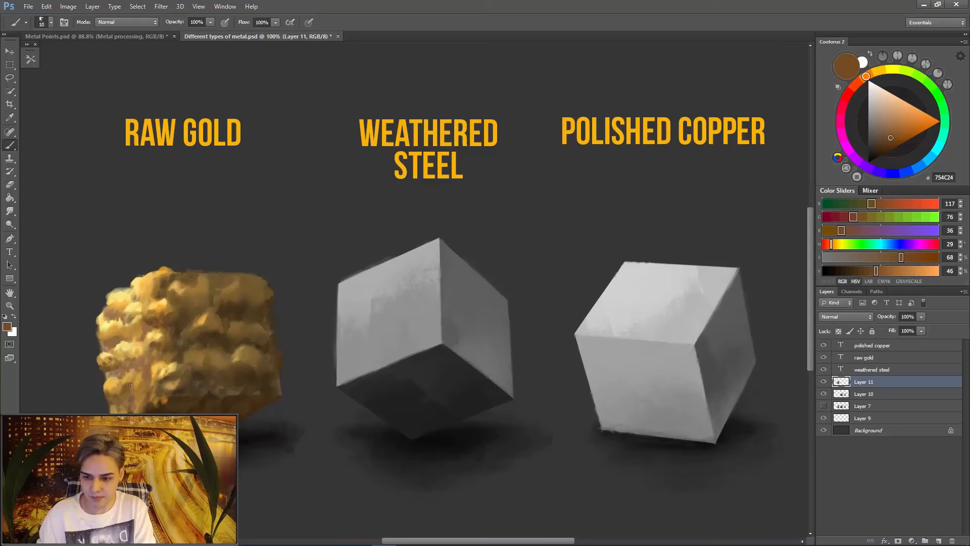
alt+click(134, 389)
key(bracketleft)
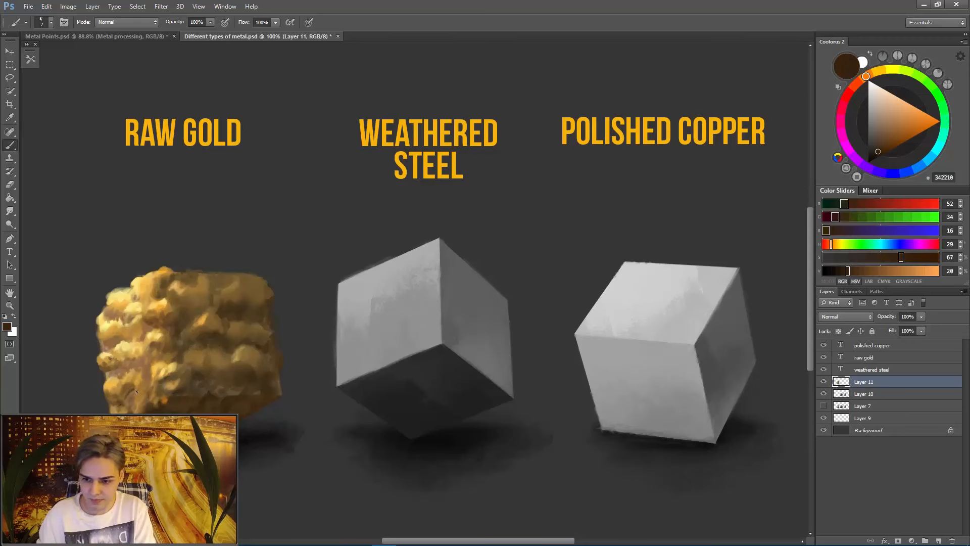
- Define the edges of the lit face's lower-middle bumps with short brush strokes
alt+click(132, 351)
alt+click(121, 354)
drag(130, 346, 112, 366)
key(r)
key(b)
- Paint protruding golden bumps onto the raw gold cube's outer silhouette beside the lit face
alt+click(103, 326)
key(bracketright)
alt+click(107, 315)
drag(99, 327, 96, 325)
alt+click(110, 316)
alt+click(109, 316)
alt+click(105, 314)
alt+click(112, 314)
- Refine the shading just beyond the front edge at mid-height with a smaller brush
alt+click(168, 348)
key(bracketleft)
alt+click(171, 348)
alt+click(175, 344)
alt+click(166, 342)
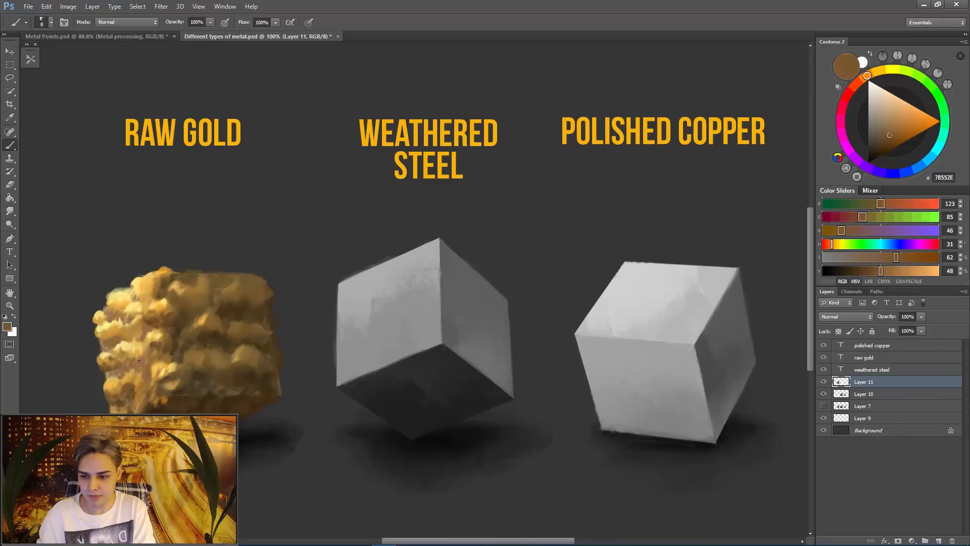
- Add small highlights to the lit face's bumps and top edge using sampled gold DEB159 and pale yellow FEE37C
alt+click(124, 357)
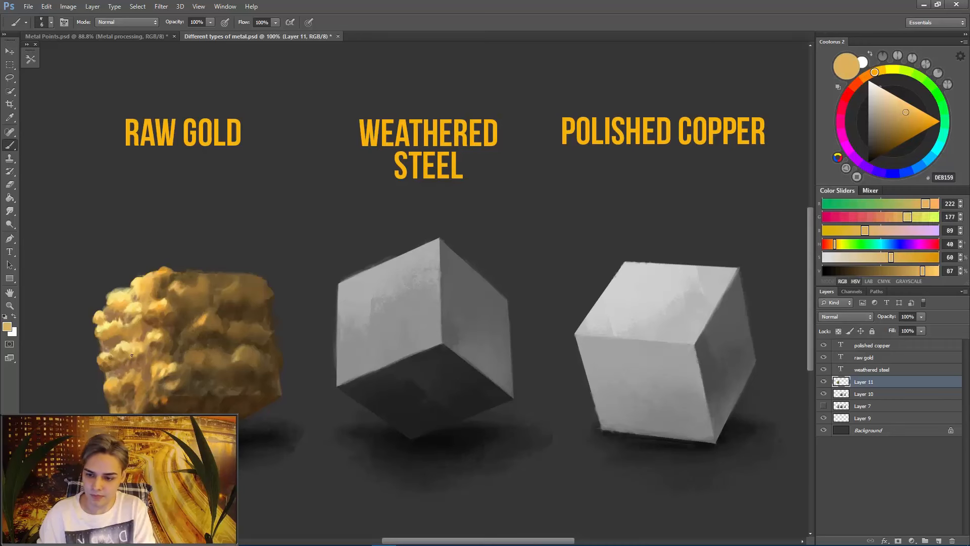
alt+click(164, 305)
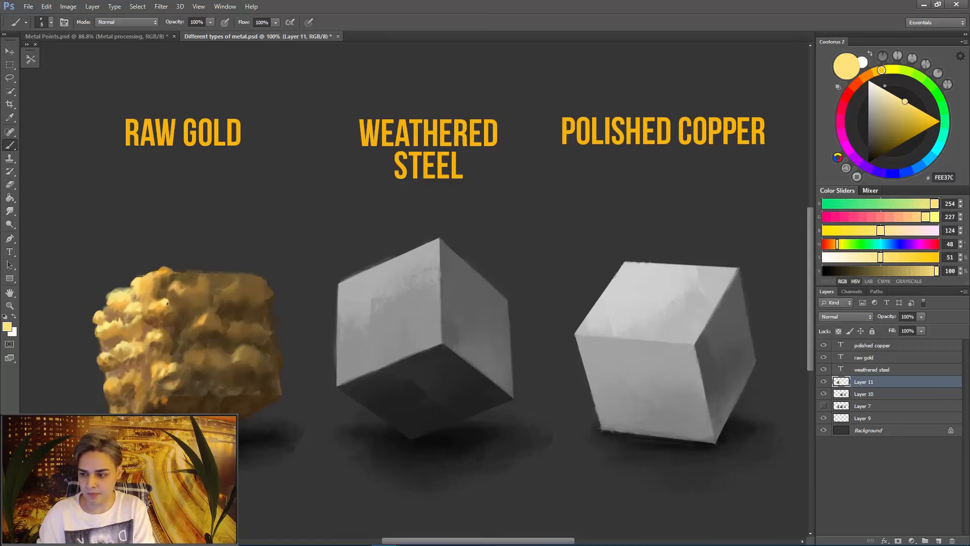
alt+click(147, 277)
alt+click(151, 276)
alt+click(120, 302)
alt+click(116, 303)
- Refine the silhouette above the lit face and the front edge's top bump, using a size 5 brush in gold F8C056
key(e)
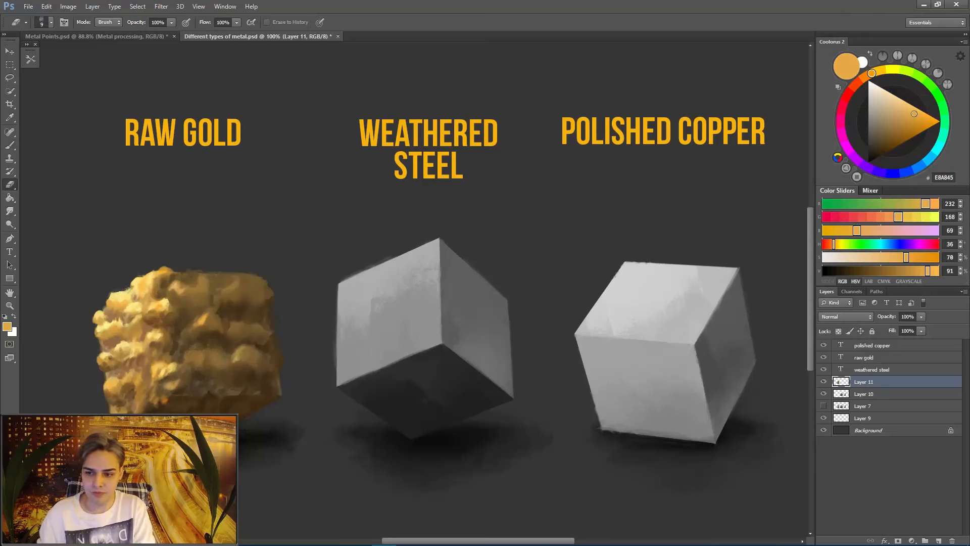
key(b)
alt+click(125, 293)
key(bracketleft)
key(bracketleft)
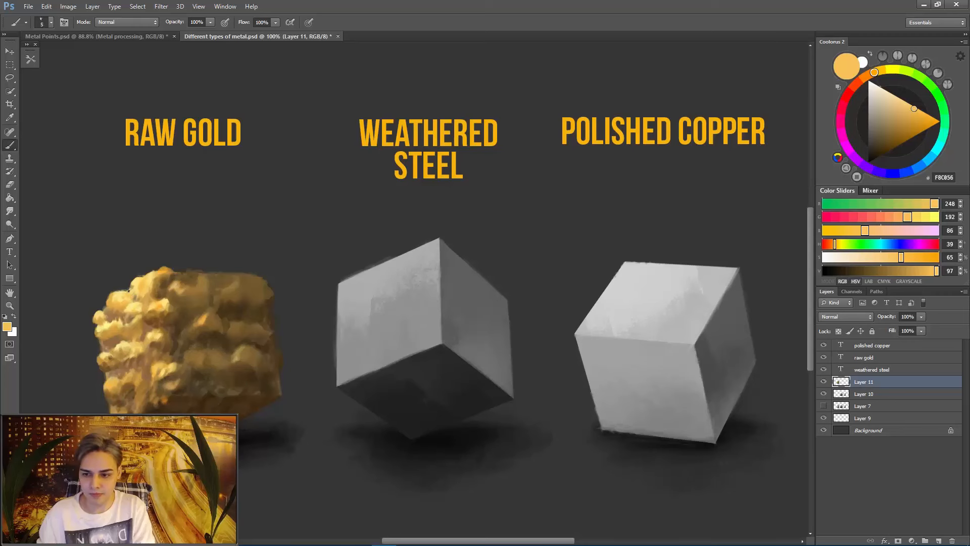
alt+click(164, 275)
- Paint sampled mid-tones and muted tan into the crevices between the lit face's middle and lower bumps
alt+click(124, 365)
alt+click(122, 354)
alt+click(129, 375)
alt+click(134, 365)
drag(145, 371, 146, 377)
drag(107, 342, 118, 347)
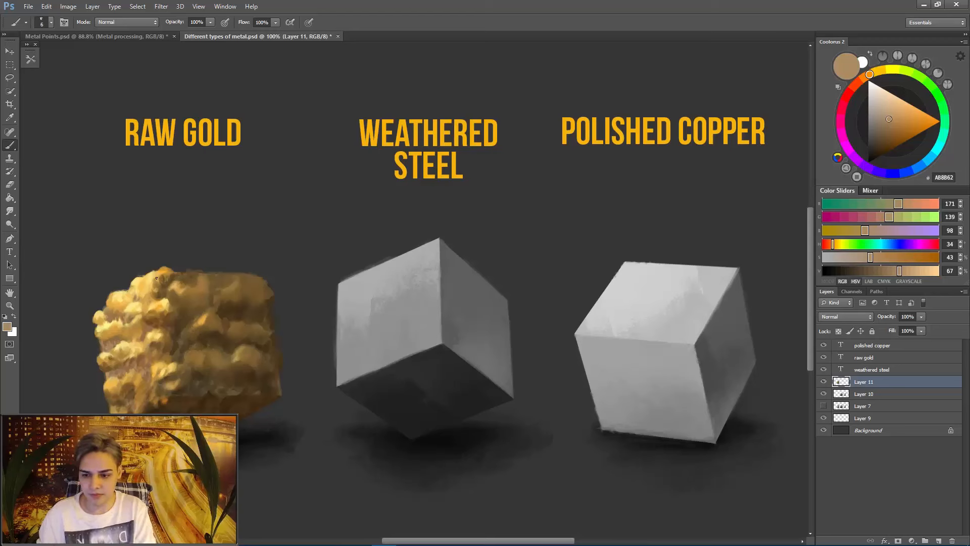
- Paint sampled tones around the base of the gold cube's front edge, enlarging the brush slightly for the bottom corner
alt+click(163, 389)
alt+click(166, 393)
alt+click(152, 407)
key(bracketright)
alt+click(152, 407)
drag(153, 408, 160, 411)
- Rework the lit face's lowest row of bumps and their shaded undersides with a larger brush
key(bracketright)
key(bracketright)
alt+click(126, 407)
alt+click(123, 408)
alt+click(132, 393)
alt+click(130, 383)
- Refine the crevice between the lit face's two lowest bump rows with a smaller brush
key(bracketleft)
key(bracketleft)
alt+click(136, 388)
mouse_move(131, 381)
mouse_down()
mouse_move(141, 401)
mouse_move(154, 373)
mouse_up()
alt+click(139, 401)
alt+click(138, 395)
alt+click(136, 389)
- Shade the lit face's lower crevices and the front edge's lower bumps with a larger brush, finishing in sampled brown 845C3C
alt+click(106, 357)
key(bracketright)
key(bracketright)
key(bracketright)
alt+click(125, 350)
alt+click(145, 375)
alt+click(158, 372)
alt+click(174, 397)
alt+click(180, 392)
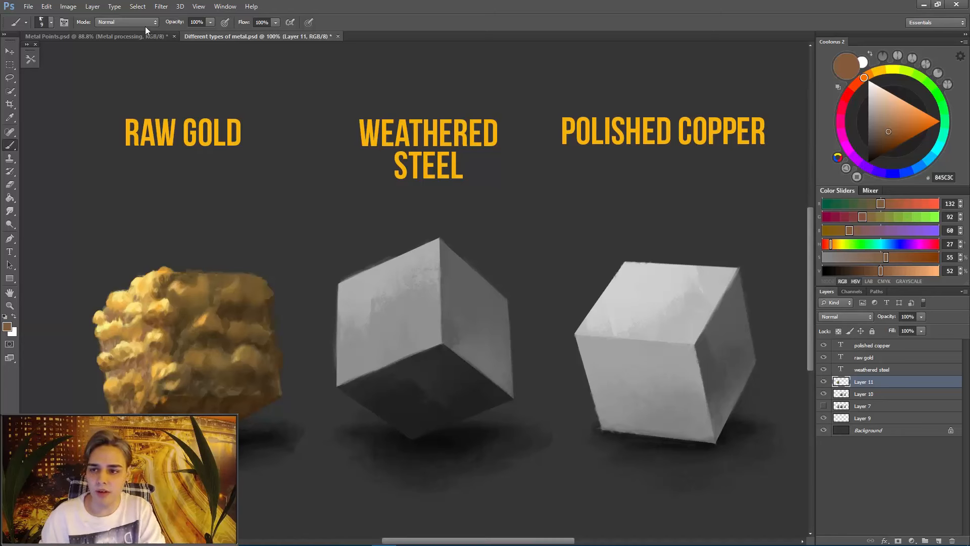
- Choose the 40 px brush with 100% hardness, enlarge it to 70 px and set its blending mode to Color Dodge
right_click(283, 261)
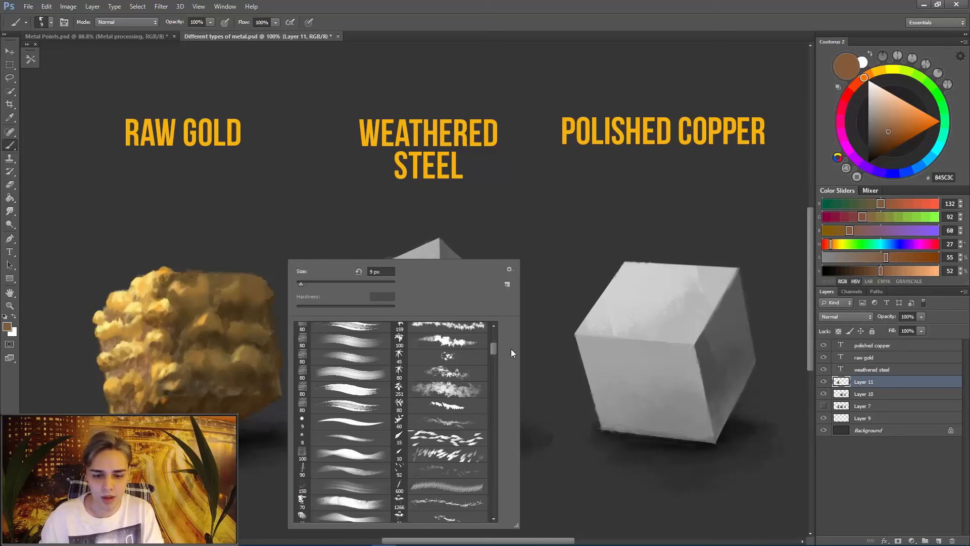
click(370, 363)
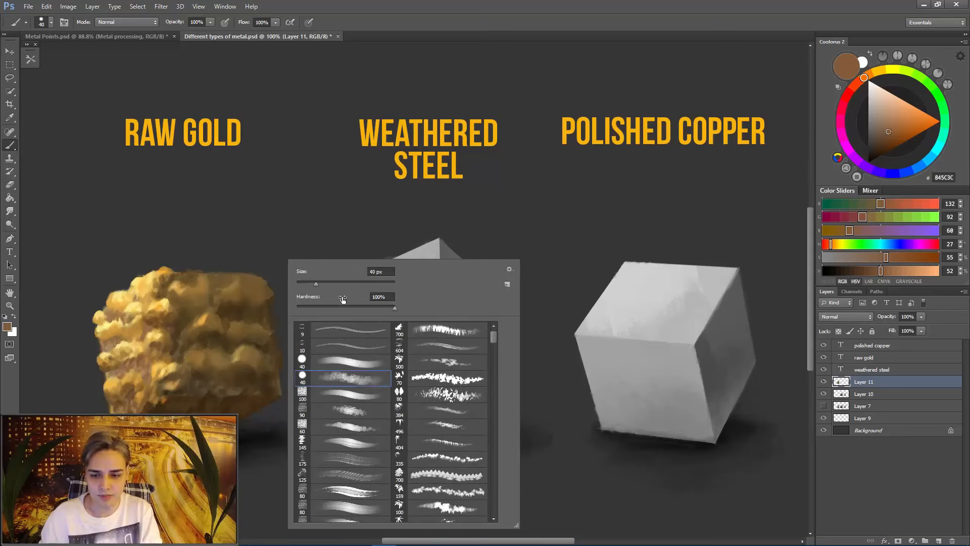
key(Return)
mouse_move(288, 188)
mouse_down()
mouse_move(314, 169)
mouse_move(314, 236)
mouse_move(272, 248)
mouse_move(268, 216)
mouse_move(298, 238)
mouse_up()
key(ctrl+z)
key(bracketright)
key(bracketright)
key(bracketright)
key(ctrl+z)
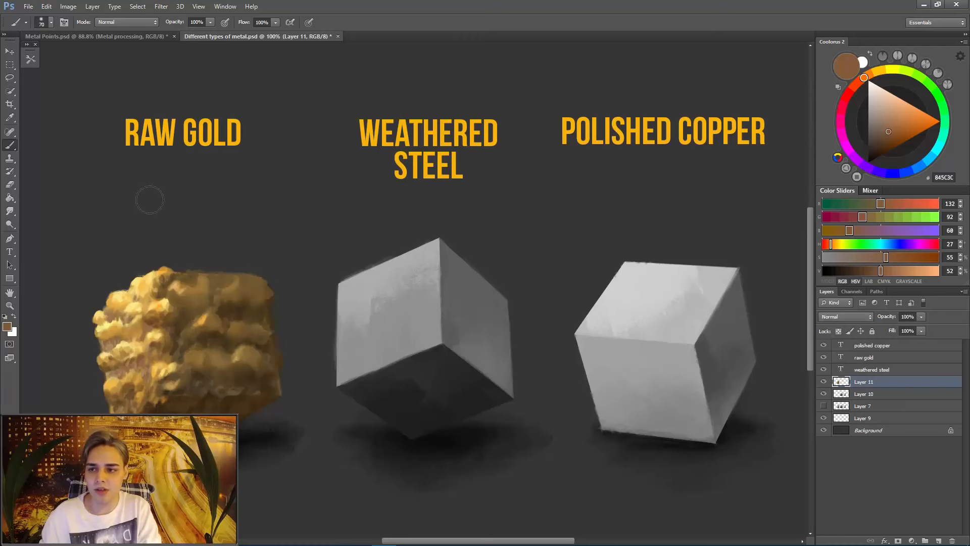
click(141, 22)
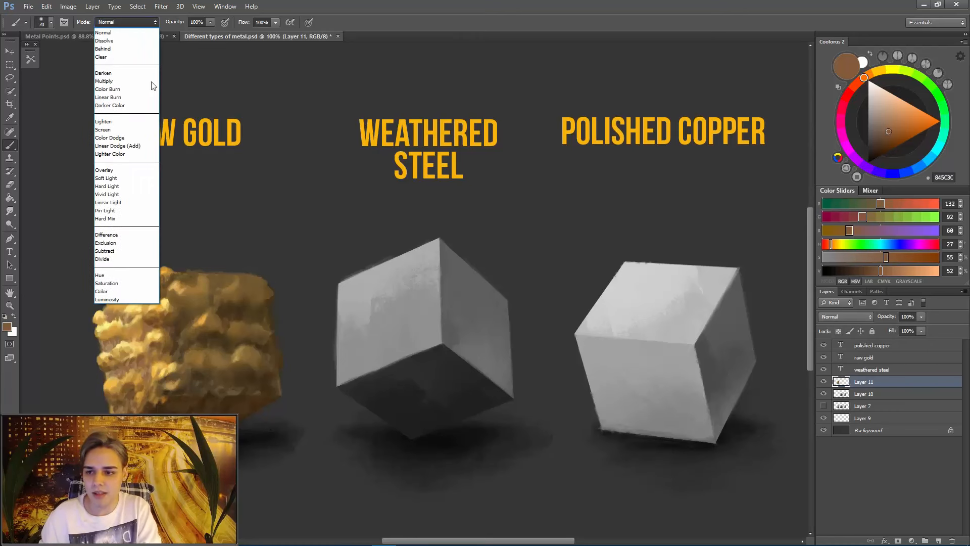
click(139, 140)
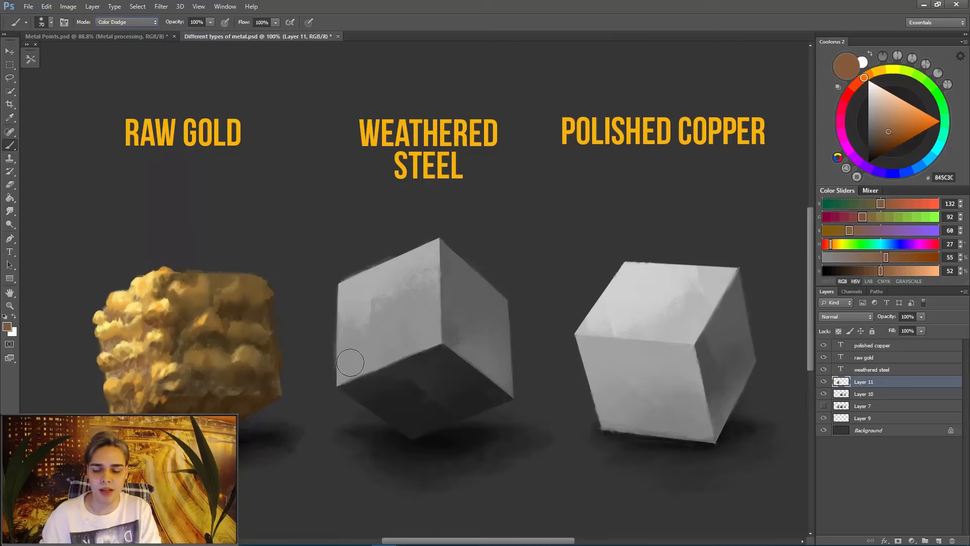
- Try Color Dodge strokes in saturated blue 4545FF across the gold cube and undo them
drag(361, 296, 388, 309)
click(893, 173)
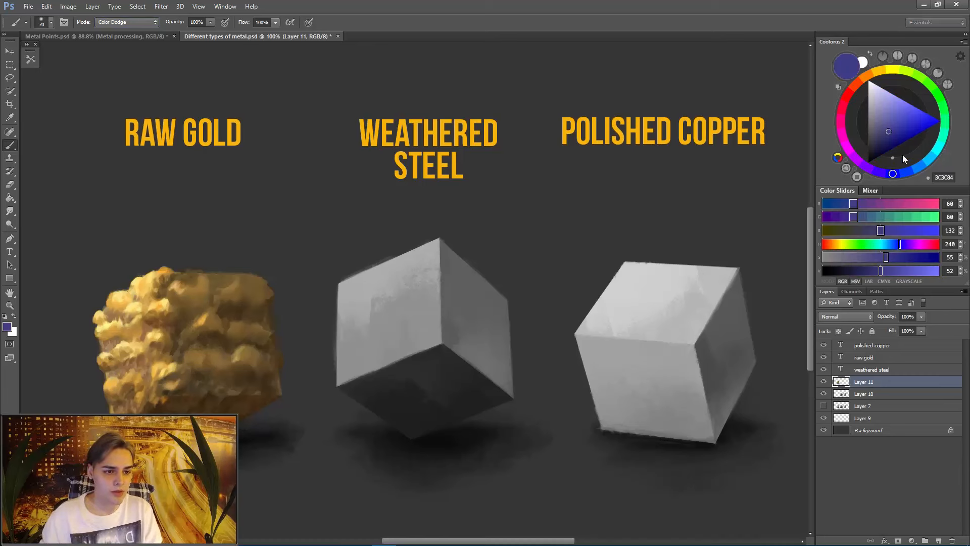
click(921, 109)
mouse_move(146, 332)
mouse_down()
mouse_move(153, 296)
mouse_move(164, 369)
mouse_move(282, 324)
mouse_up()
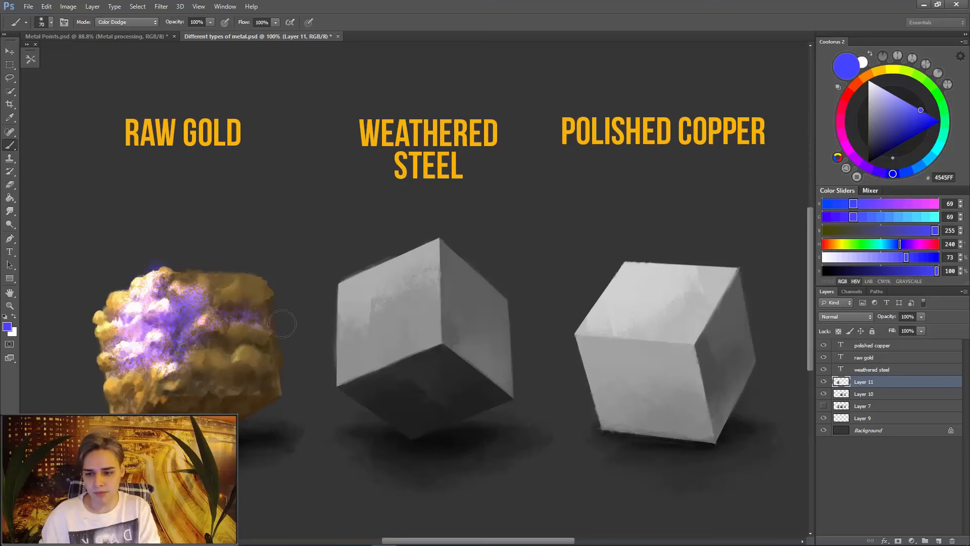
key(ctrl+z)
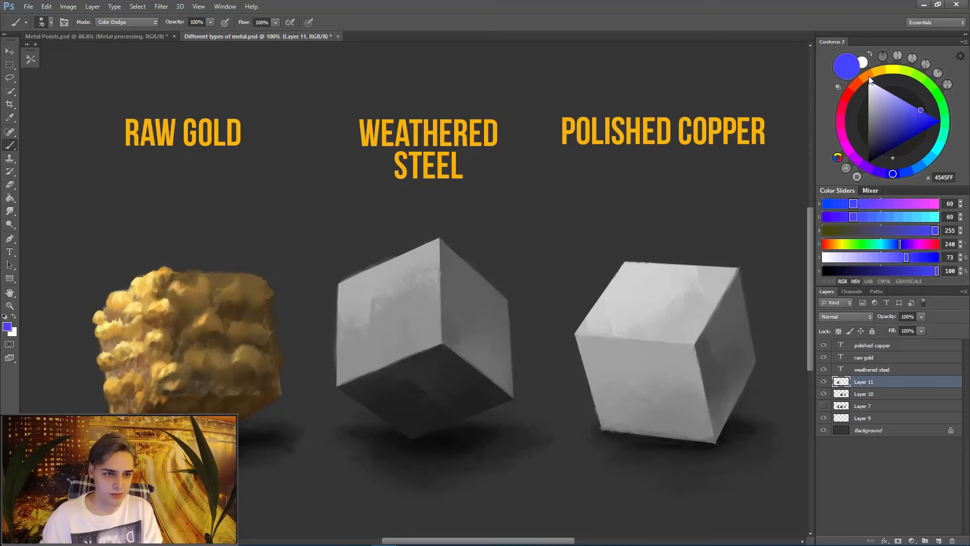
- Set the brush to muted red-orange A65C43 at 35 px, trying a dodge stroke on the lit face's upper bumps and undoing it
drag(866, 79, 856, 85)
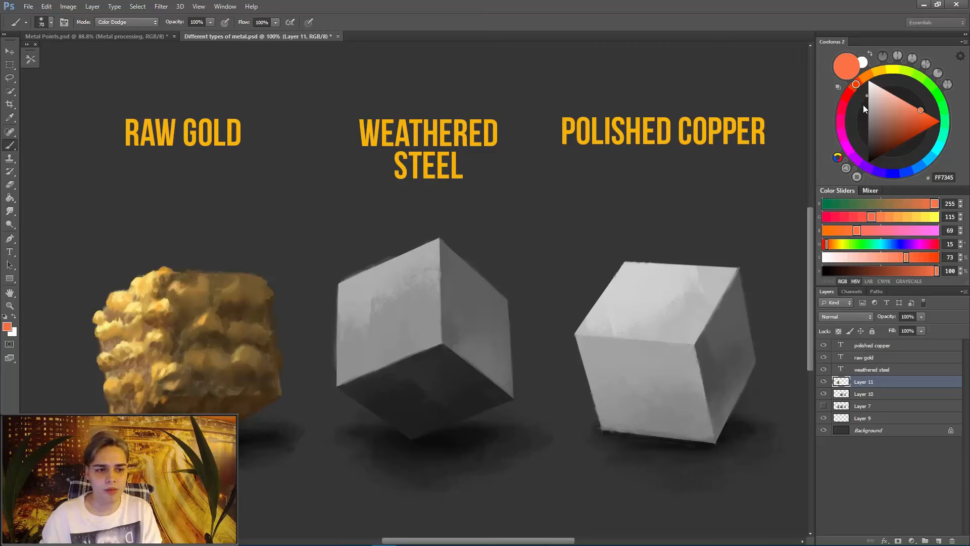
drag(908, 131, 897, 125)
key(bracketright)
key(bracketright)
key(bracketright)
mouse_move(135, 309)
mouse_down()
mouse_move(118, 299)
mouse_move(137, 316)
mouse_move(163, 305)
mouse_up()
key(bracketleft)
key(bracketleft)
key(bracketleft)
key(bracketleft)
key(bracketleft)
key(bracketleft)
key(bracketleft)
key(bracketleft)
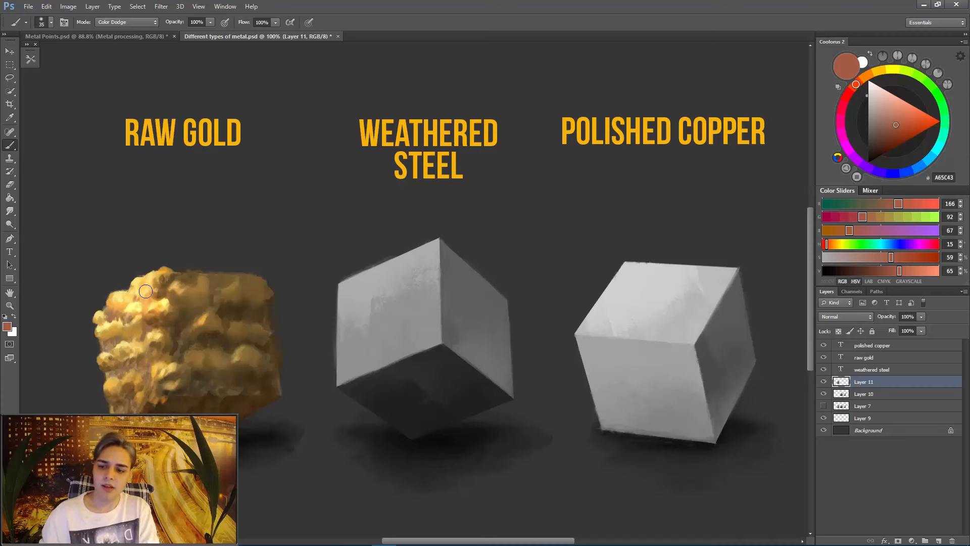
key(ctrl+z)
- Try Color Dodge swatches in A65C43 on the empty background above the gold cube and undo them
mouse_move(111, 197)
mouse_down()
mouse_move(122, 207)
mouse_move(129, 199)
mouse_move(152, 230)
mouse_move(164, 194)
mouse_move(175, 226)
mouse_move(183, 215)
mouse_up()
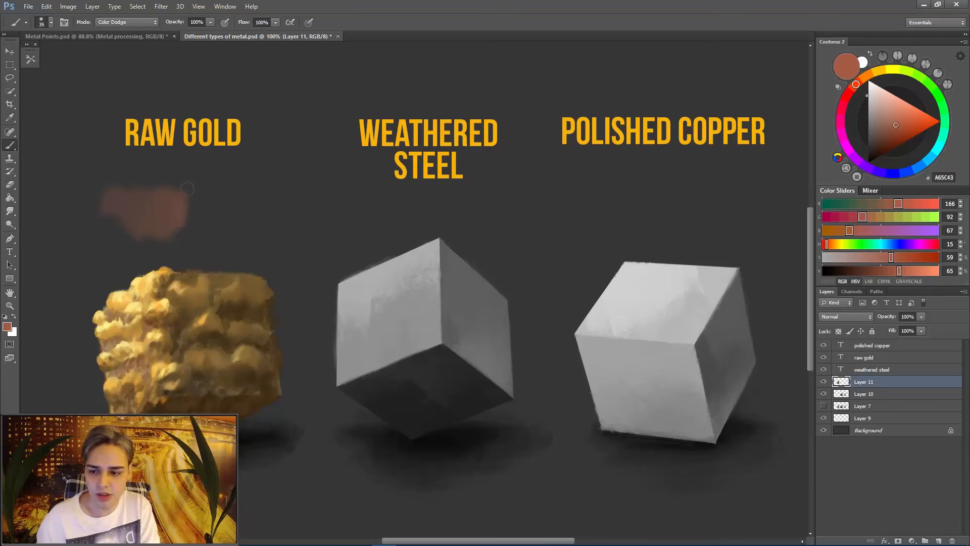
key(ctrl+z)
mouse_move(120, 199)
mouse_down()
mouse_move(127, 219)
mouse_move(151, 222)
mouse_move(171, 207)
mouse_move(177, 215)
mouse_up()
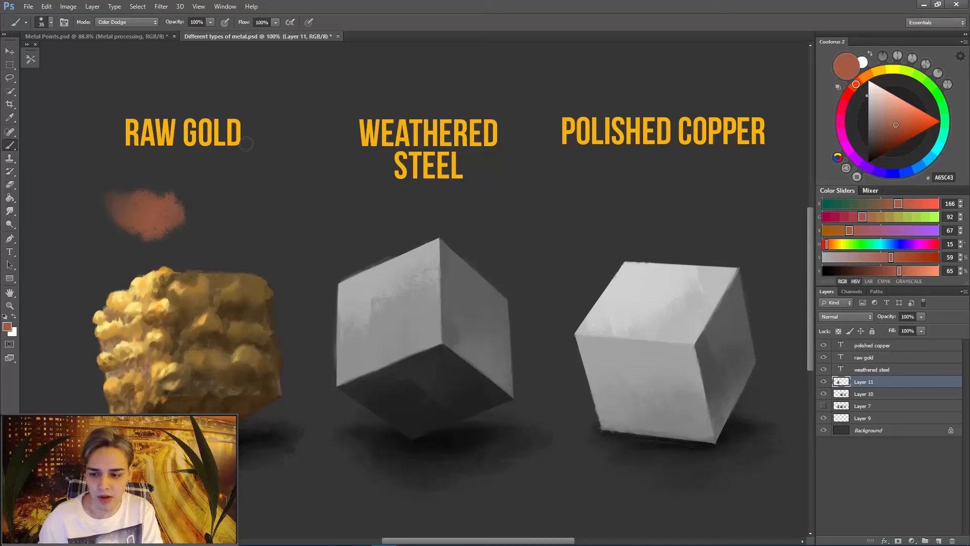
key(ctrl+z)
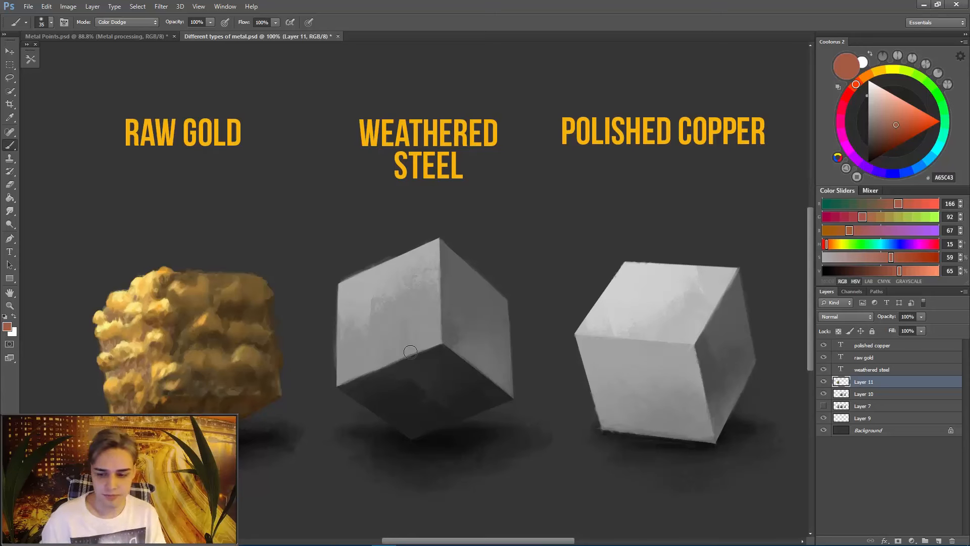
- Dodge warm highlights onto the gold cube's shadow face and front edge bumps in A65C43, varying the brush between 20 and 45 px
key(bracketright)
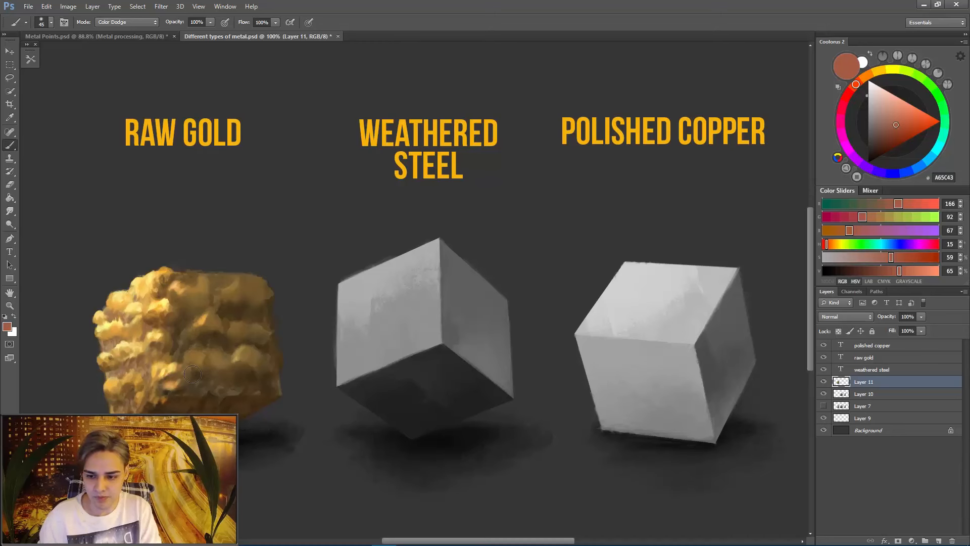
key(bracketleft)
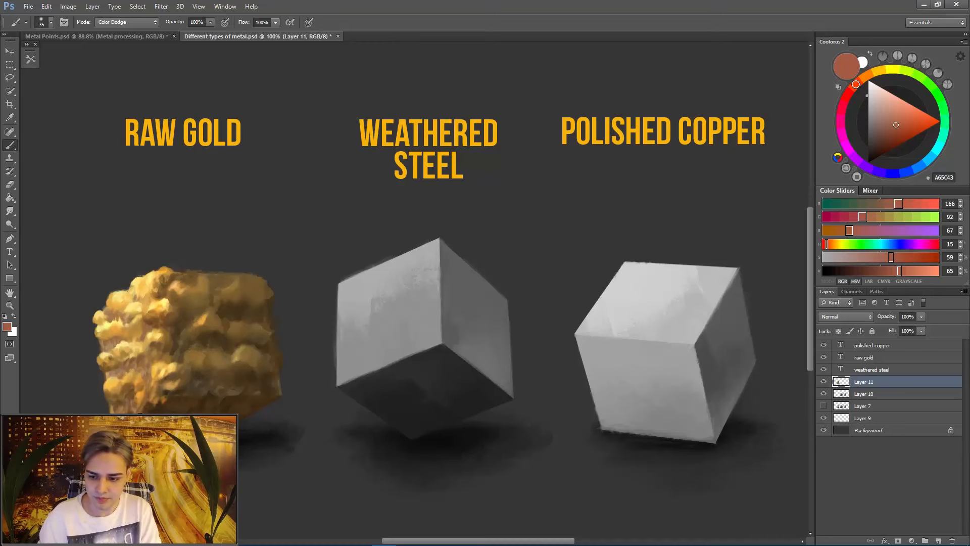
key(bracketright)
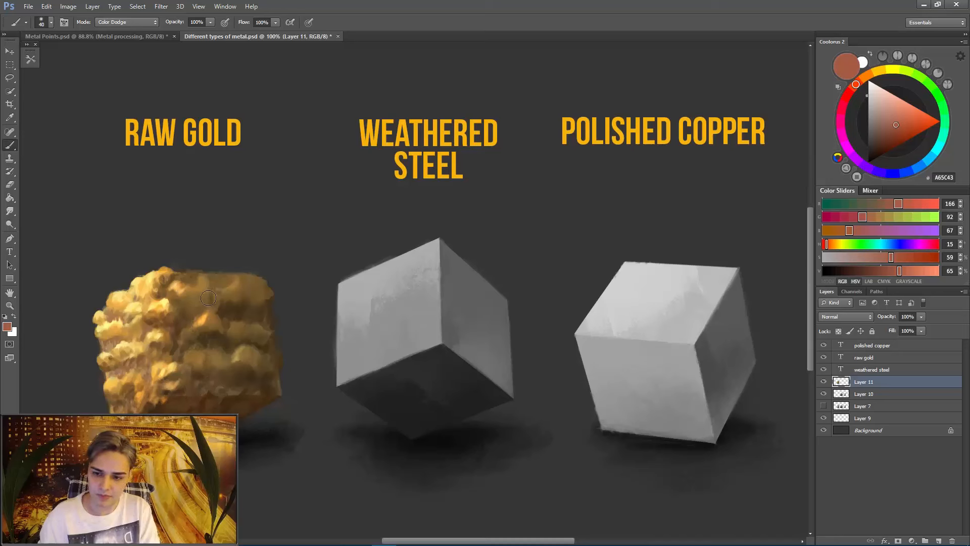
key(bracketleft)
key(bracketleft)
key(bracketleft)
key(bracketleft)
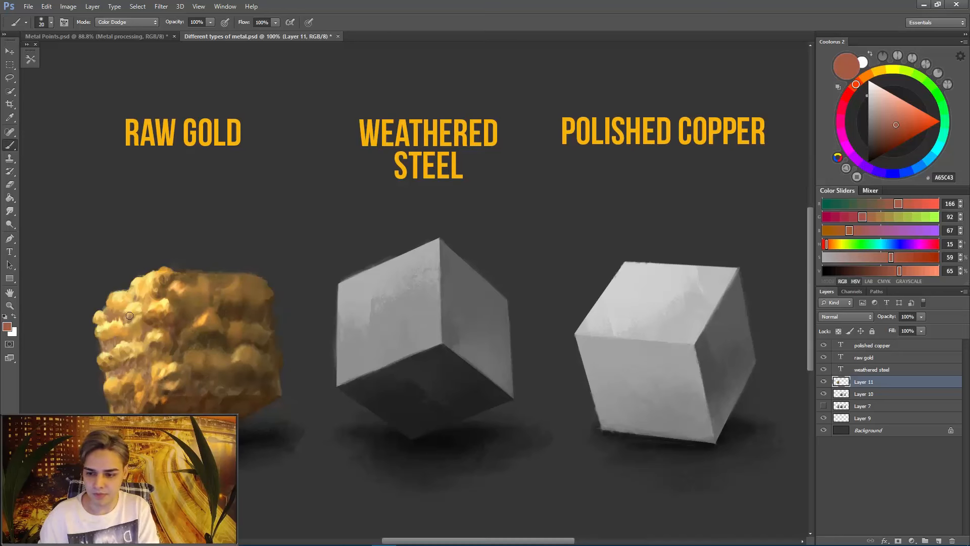
key(bracketright)
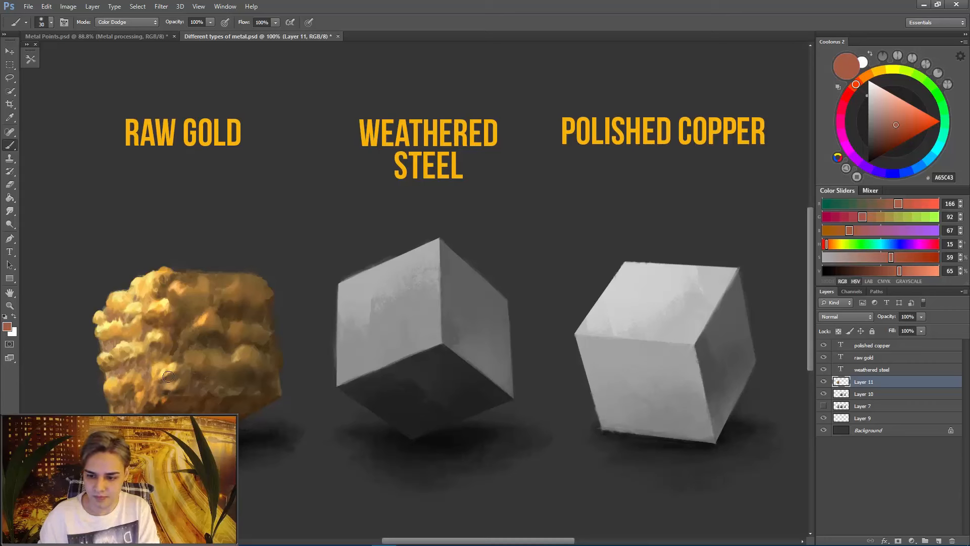
key(bracketleft)
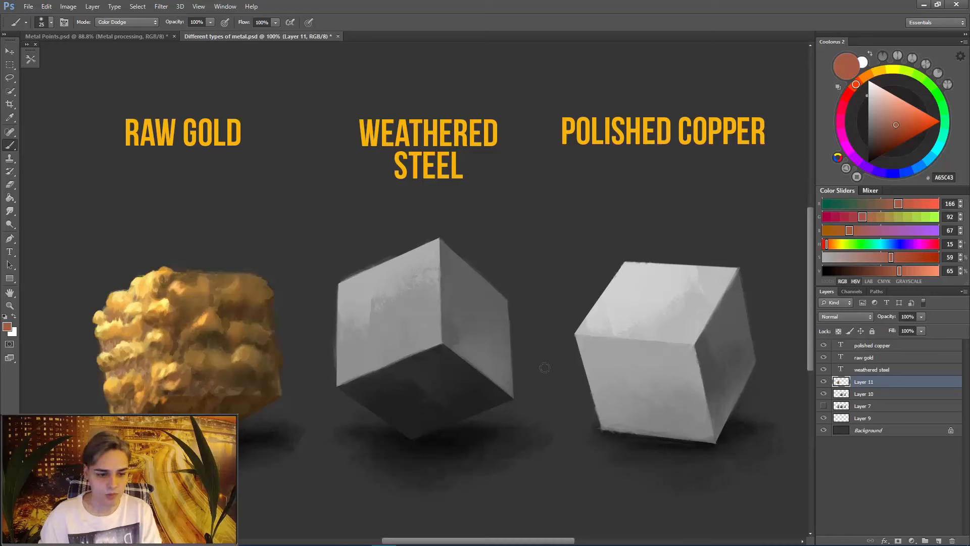
- Return the brush to Normal mode, sample gold B8883E from the upper bumps and soften the painted bumps with a 20 px Smudge tool
click(126, 22)
click(112, 31)
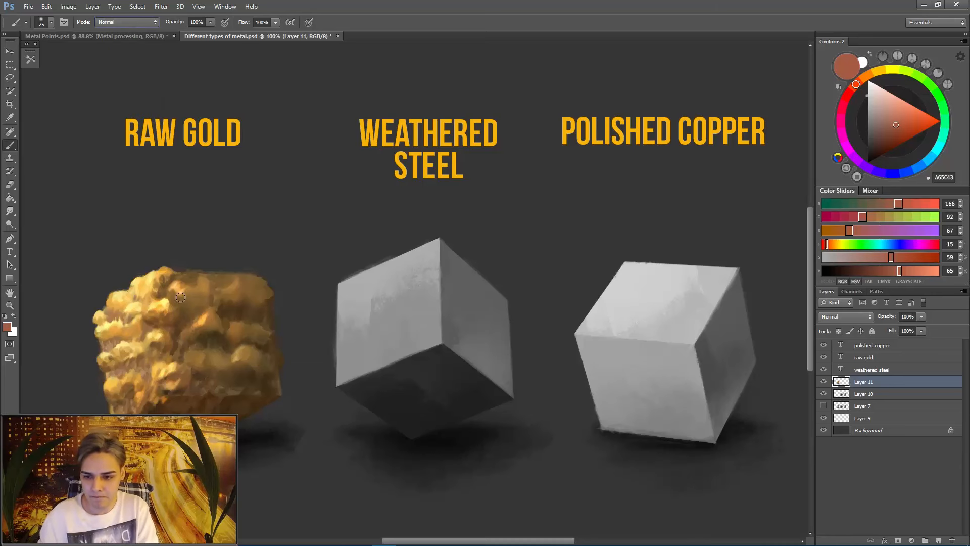
key(r)
key(i)
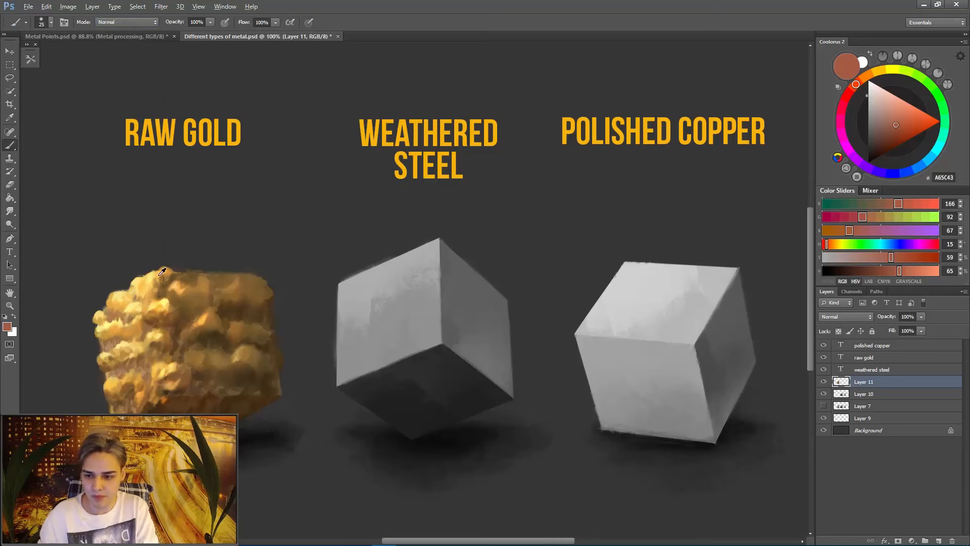
click(154, 281)
key(r)
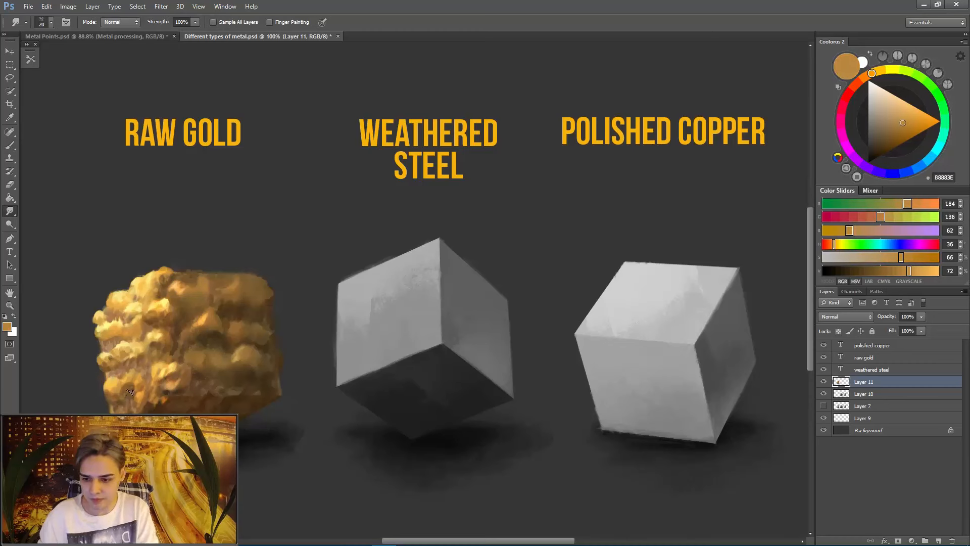
- Add small highlights to the lit face's lower bumps with a size 6 brush in pale yellow FFDC83
key(b)
alt+click(109, 381)
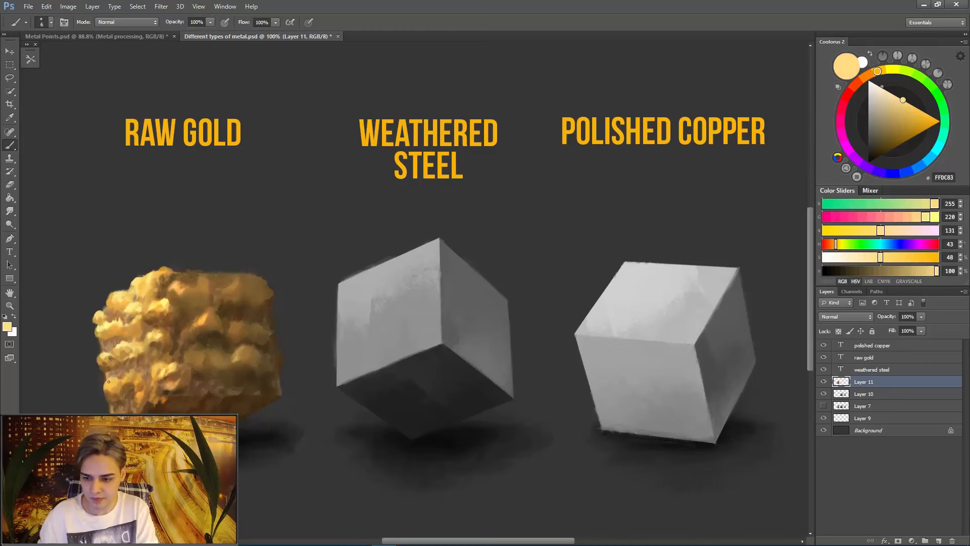
right_click(112, 381)
drag(315, 353, 320, 369)
click(268, 433)
key(Escape)
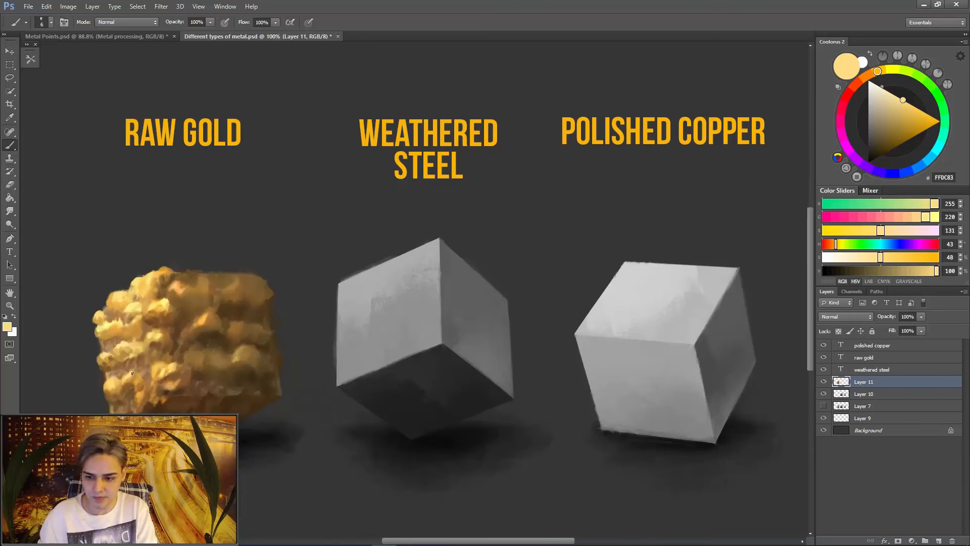
alt+click(131, 375)
alt+click(134, 376)
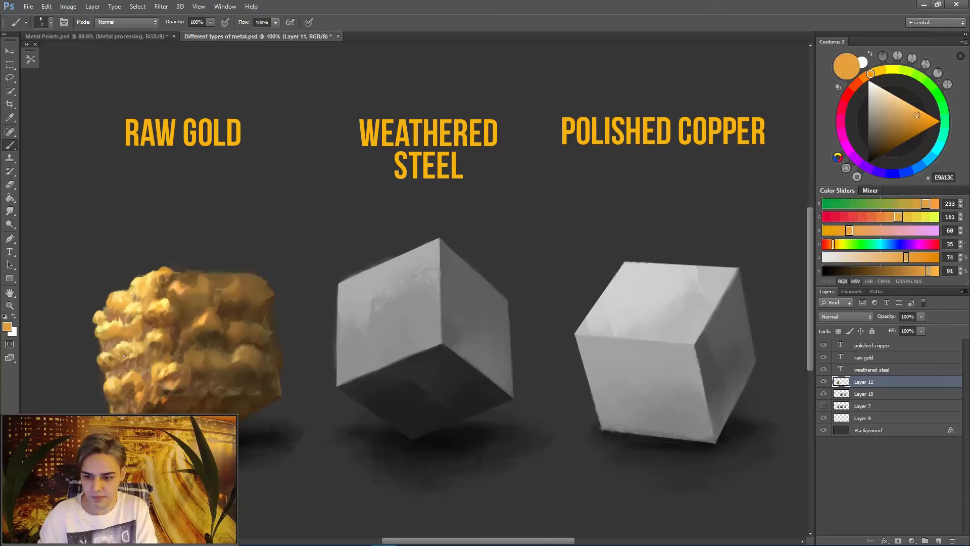
- Define the lit face's lowest bumps and outer bottom edge with sampled orange E9A13C and muted browns AB795A and 724D31
alt+click(128, 369)
alt+click(114, 370)
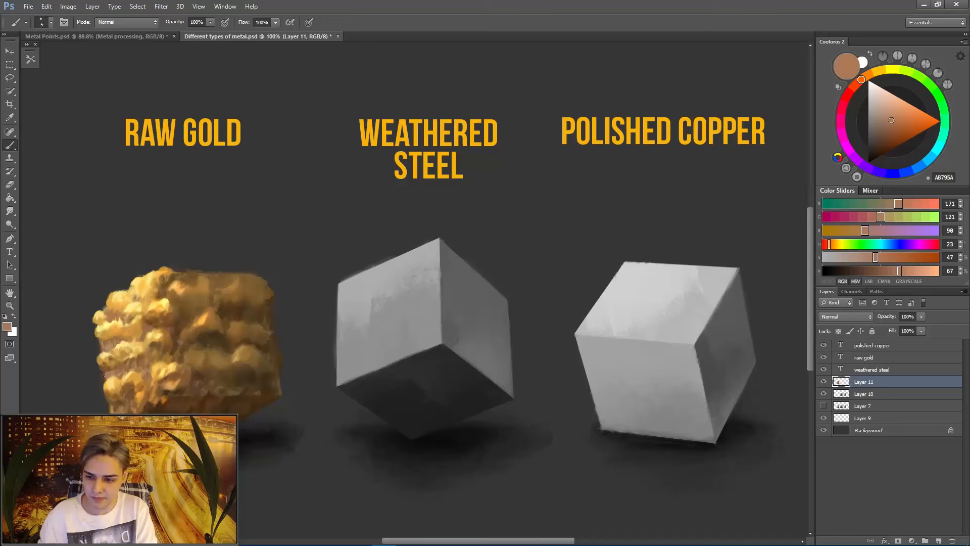
alt+click(105, 377)
alt+click(111, 372)
alt+click(121, 402)
alt+click(119, 393)
alt+click(112, 413)
alt+click(113, 412)
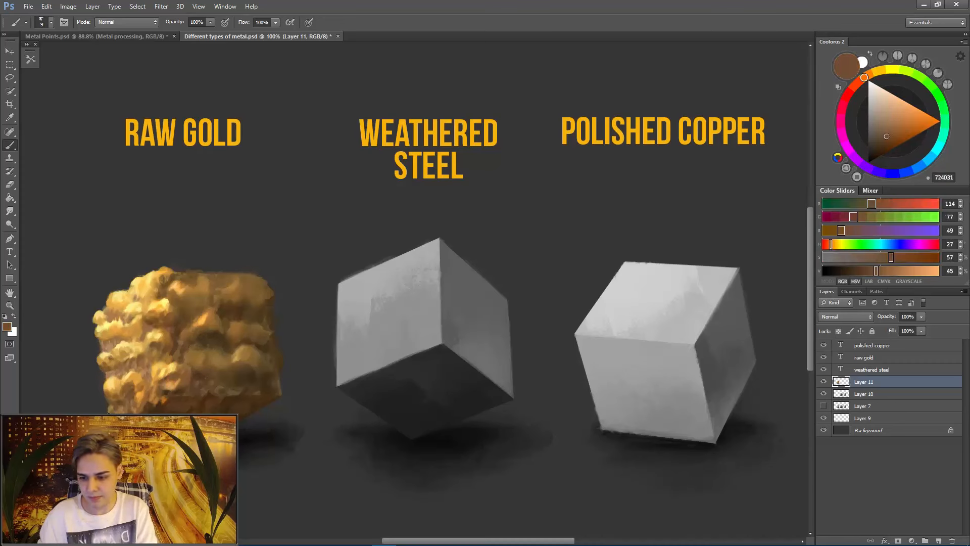
- Deepen the crevices between the lit face's middle and lower bump rows using sampled brown 754925
alt+click(131, 373)
alt+click(142, 378)
alt+click(140, 381)
alt+click(110, 335)
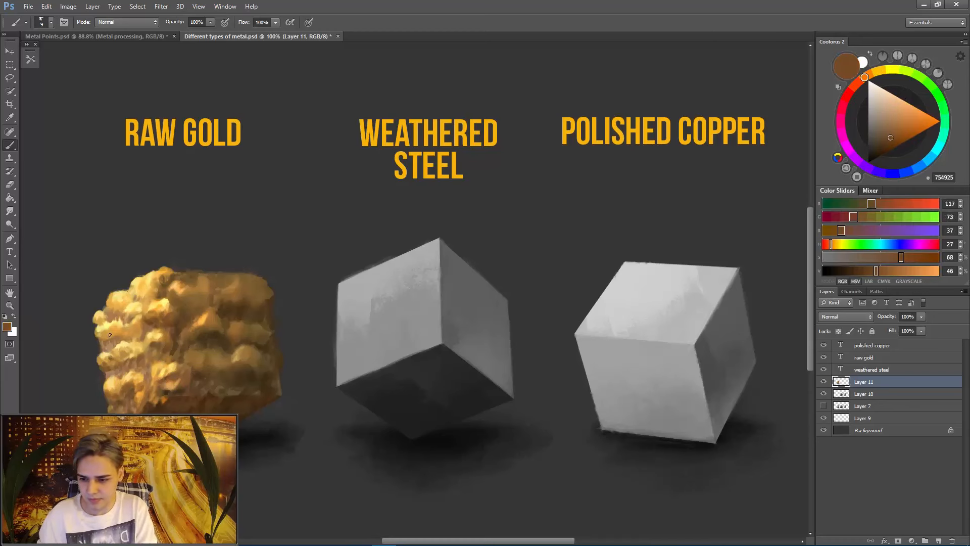
mouse_move(103, 338)
mouse_down()
mouse_move(139, 328)
mouse_move(134, 338)
mouse_up()
key(bracketleft)
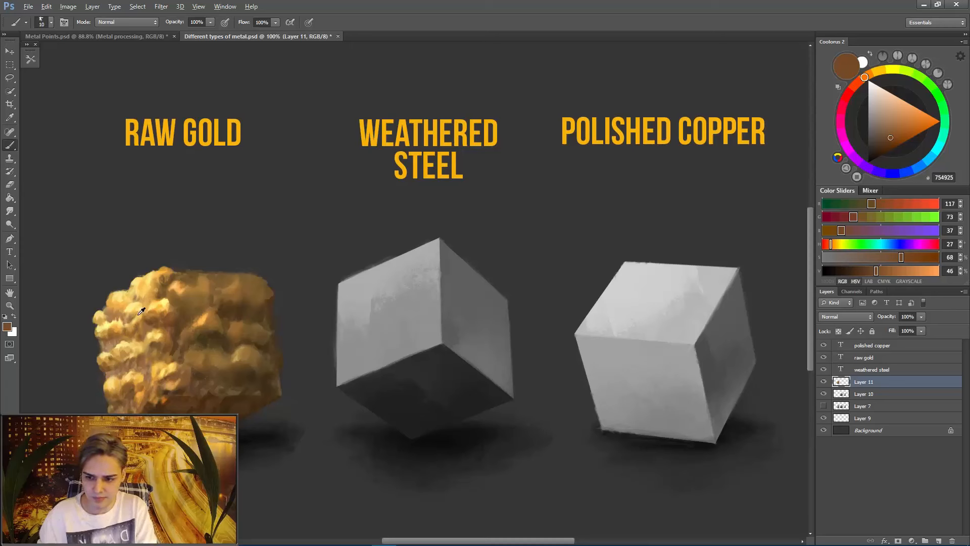
- Brighten the lit face's middle outer bumps with pale yellow FFEB8F and touch up the upper bumps in gold CC8A38
alt+click(140, 313)
alt+click(112, 333)
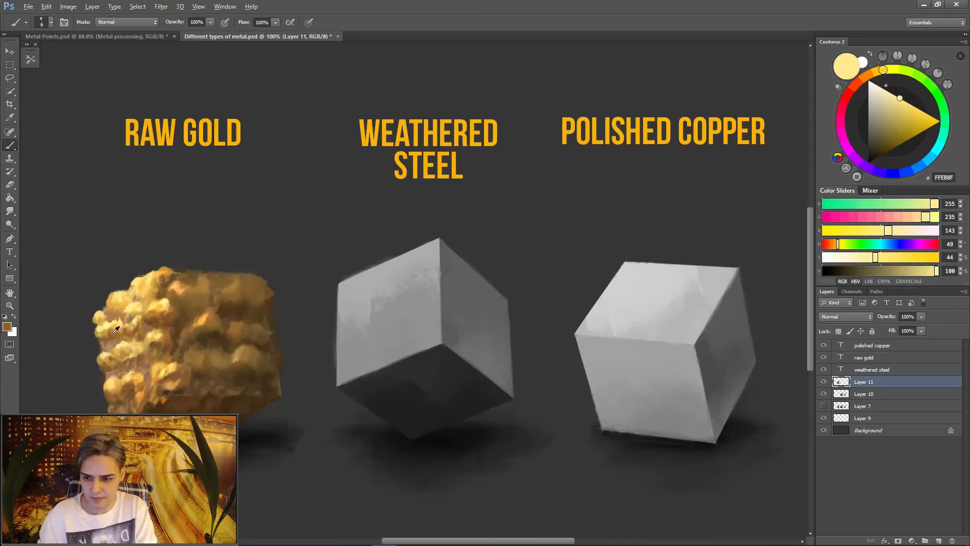
alt+click(106, 333)
key(bracketright)
key(bracketright)
key(bracketright)
key(bracketright)
key(bracketright)
alt+click(105, 332)
key(bracketleft)
alt+click(149, 292)
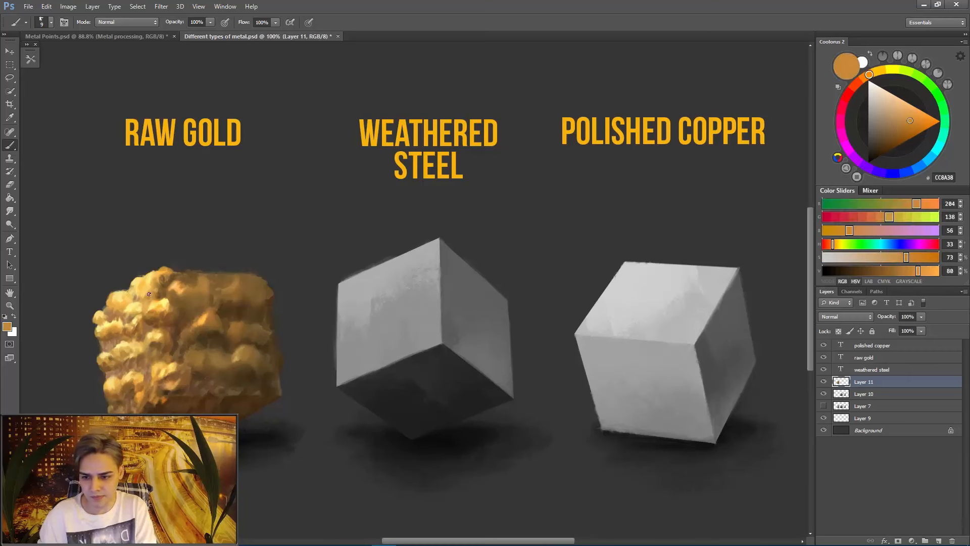
- Darken the crevice beside the front edge's lower bumps on the shadow face with dark brown 583A20
key(bracketleft)
key(bracketleft)
key(bracketleft)
key(bracketleft)
key(bracketleft)
alt+click(173, 353)
key(r)
key(b)
alt+click(170, 357)
alt+click(197, 362)
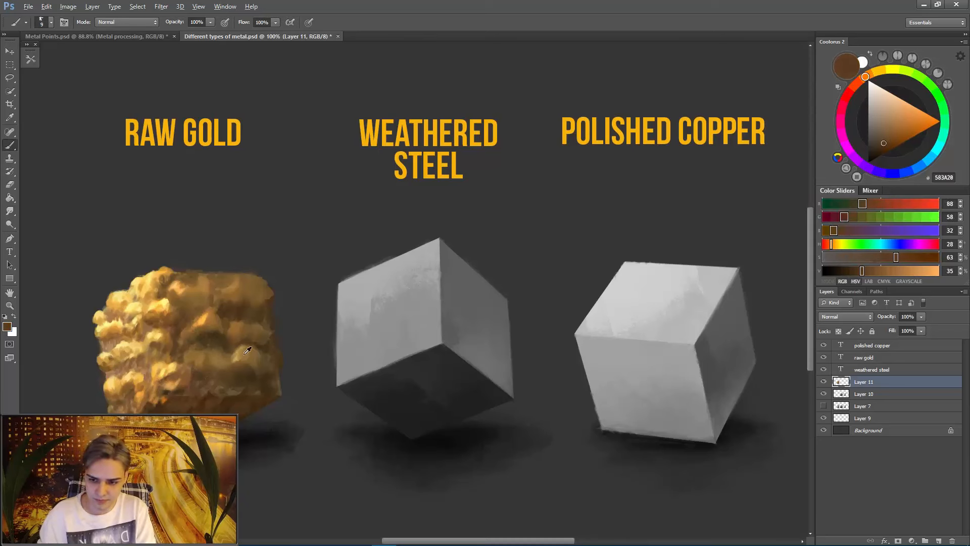
- Detail the shadow face's lower bumps near the front edge with sampled gold FEBC45 and brown 624729
alt+click(203, 351)
alt+click(191, 356)
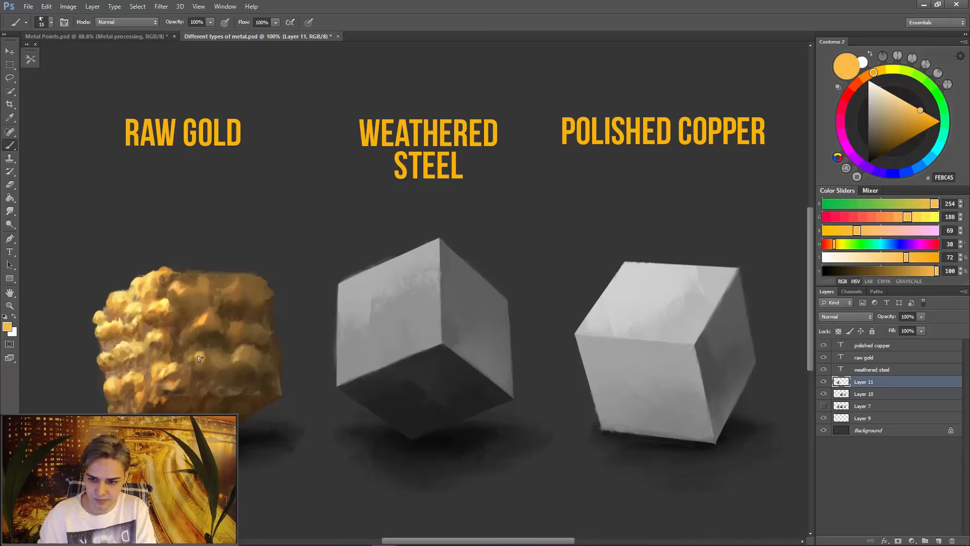
alt+click(212, 347)
alt+click(214, 340)
alt+click(204, 349)
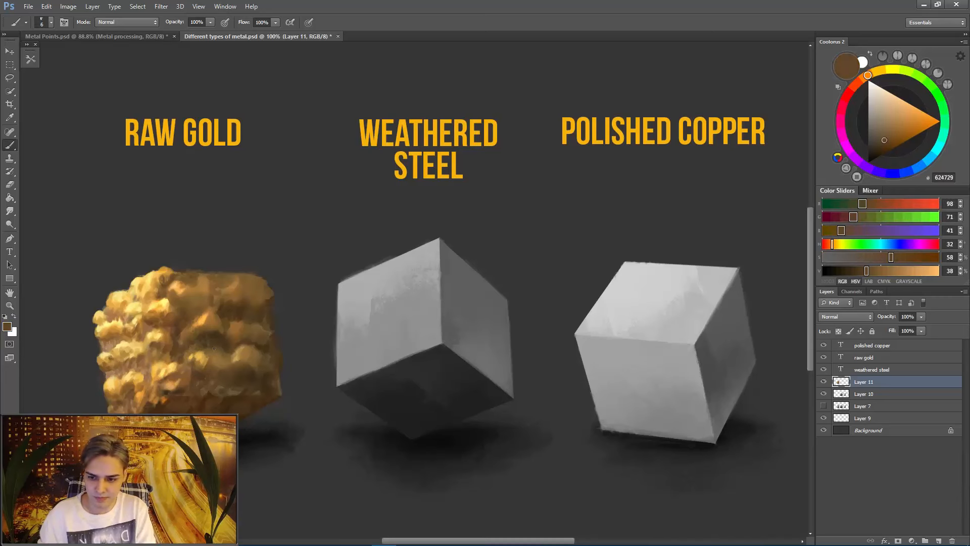
- Sample the shadow face's brown and shift it to reddish brown 5E372A for shading its crevices
alt+click(213, 341)
click(859, 86)
click(884, 141)
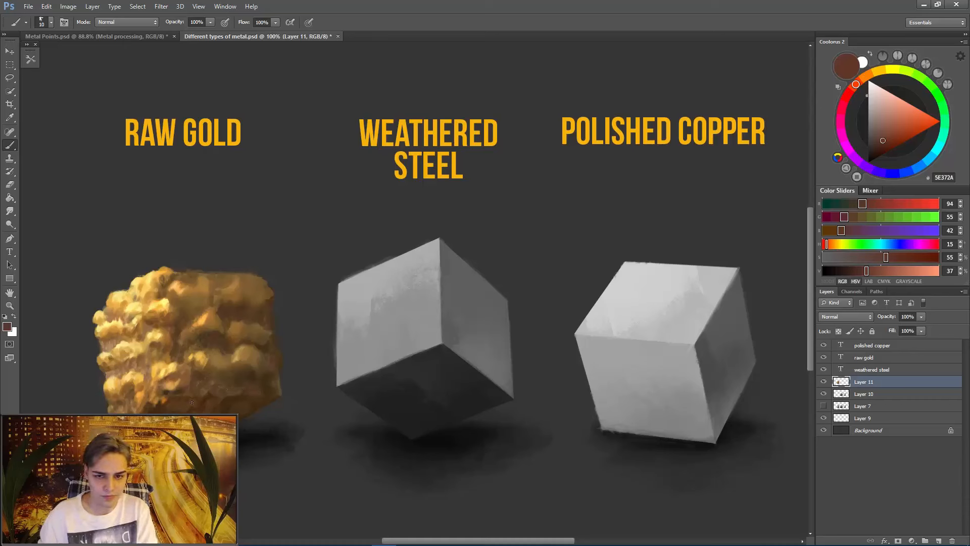
- Hide the weathered steel text layer and toggle Layer 11 and Layer 7 to check the painting
click(824, 382)
click(824, 382)
click(824, 372)
click(823, 382)
click(824, 406)
click(824, 382)
click(823, 382)
click(824, 382)
click(823, 405)
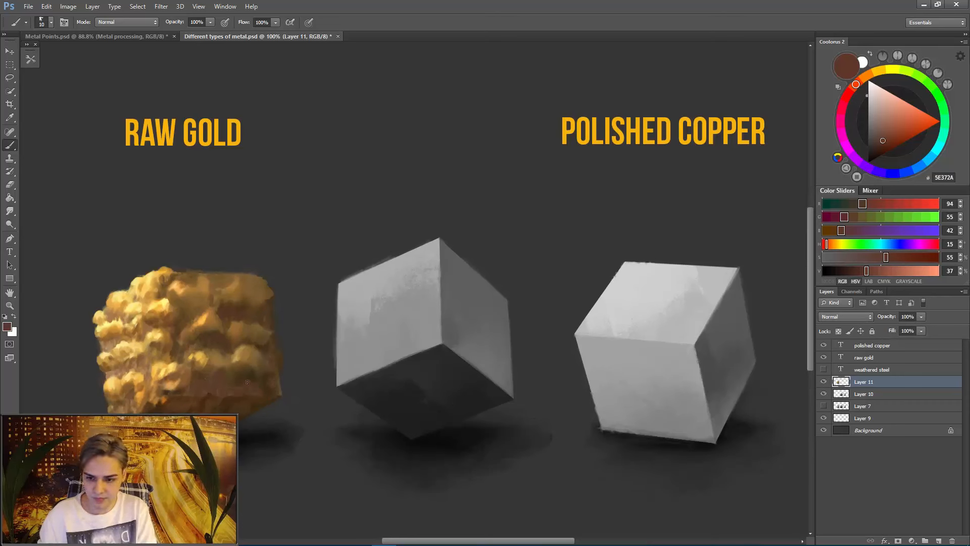
- Darken the raw gold cube's shadow face beneath its lower bump row with dark reddish brown 331810
alt+click(225, 355)
click(856, 84)
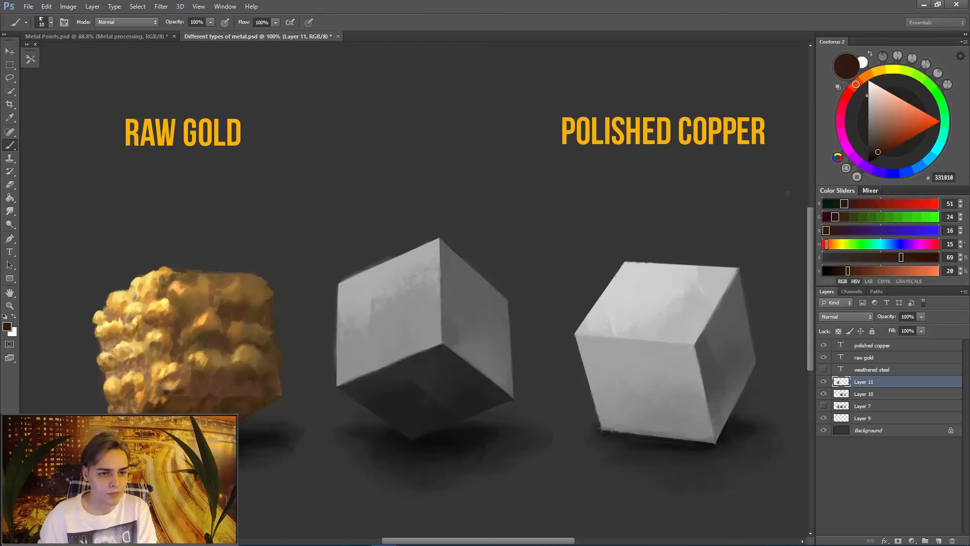
key(])
mouse_move(193, 372)
mouse_down()
mouse_move(206, 386)
mouse_move(236, 374)
mouse_up()
key(])
key(])
key(bracketright)
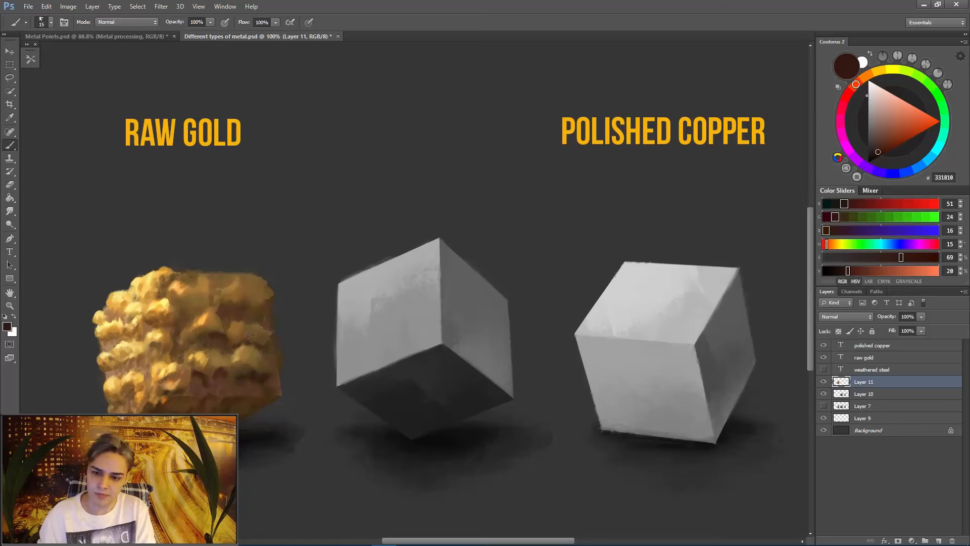
key(bracketleft)
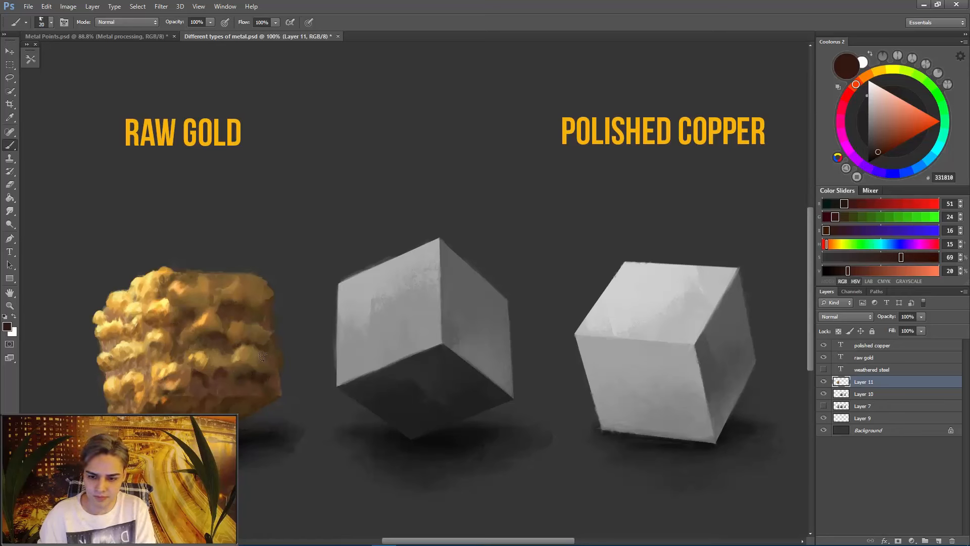
- Refine the recesses below the shadow face's lower bumps with sampled dark brown 371F12 and a finer brush
alt+click(237, 382)
key(bracketleft)
key(bracketleft)
key(bracketleft)
key(bracketleft)
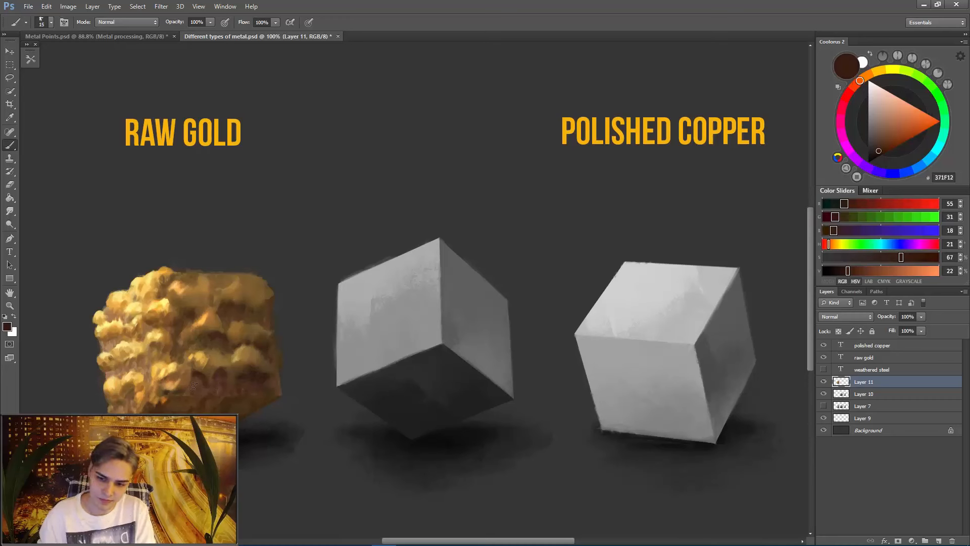
key(bracketleft)
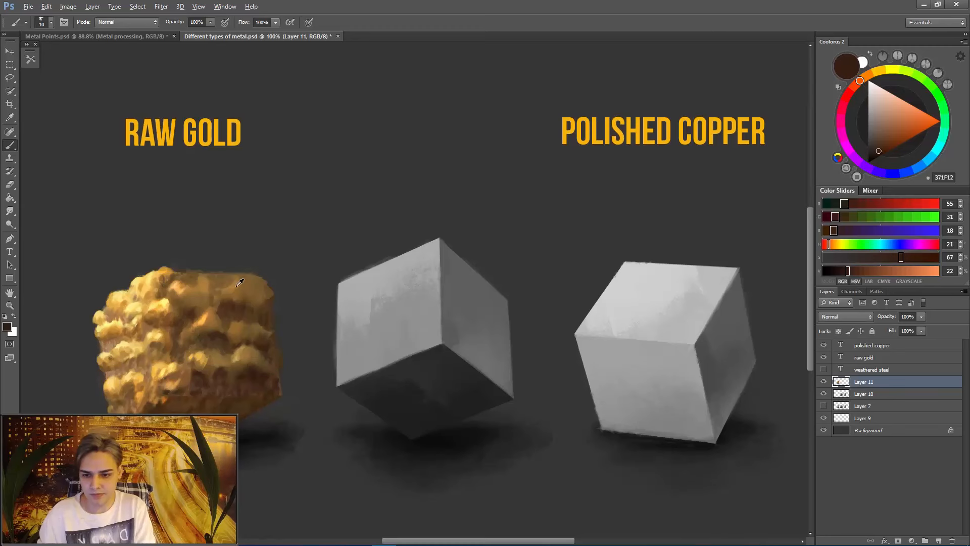
- Rework the bumps along the gold cube's top edge with sampled brown 6E4E2A and gold A5793A
alt+click(237, 281)
alt+click(257, 289)
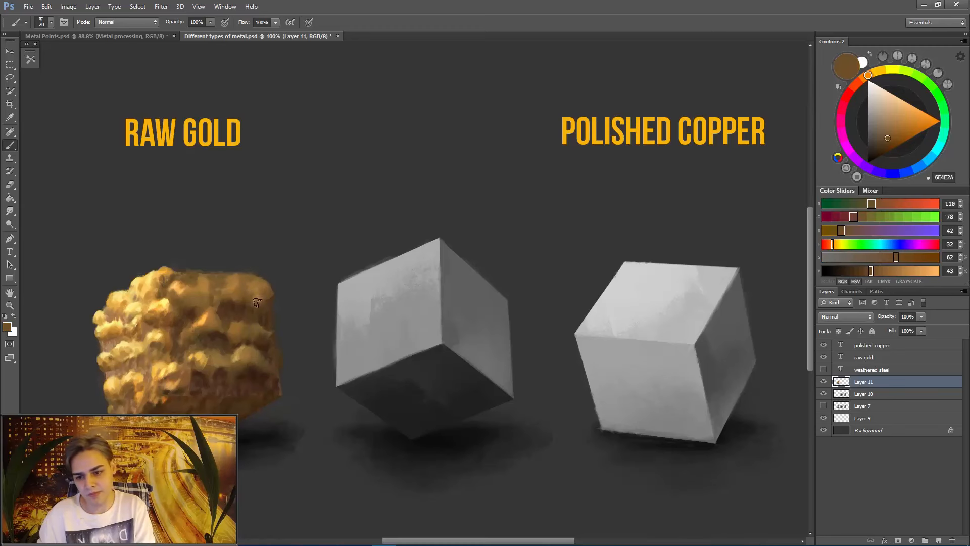
alt+click(164, 278)
alt+click(167, 282)
alt+click(166, 273)
drag(182, 274, 189, 270)
alt+click(152, 283)
key(bracketleft)
key(bracketleft)
key(bracketleft)
alt+click(204, 275)
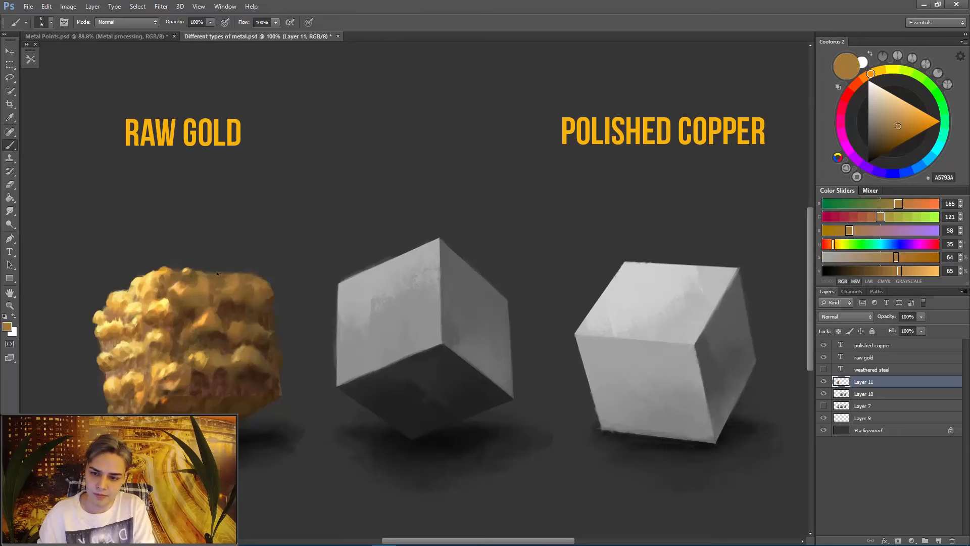
- Smudge and repaint the shadow face's lower bump nearest the front edge and the recess beneath it
alt+click(205, 382)
key(r)
key(b)
alt+click(204, 376)
alt+click(203, 373)
drag(199, 364, 211, 372)
alt+click(202, 371)
alt+click(196, 375)
alt+click(194, 378)
alt+click(210, 386)
- Shade the shadow face's bottom recesses toward the outer edge with sampled browns 5A4222 and 3E2515
alt+click(263, 376)
key(bracketright)
alt+click(241, 389)
alt+click(233, 389)
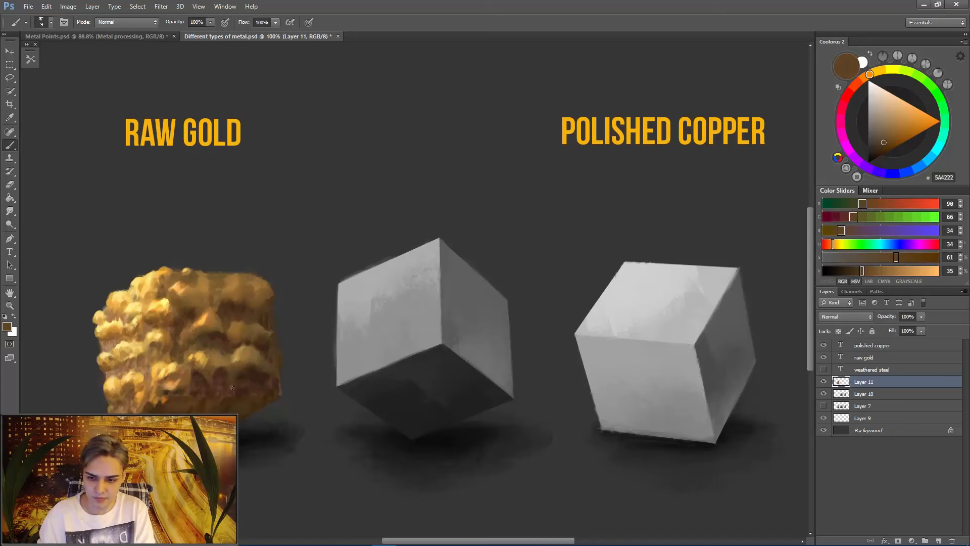
alt+click(226, 382)
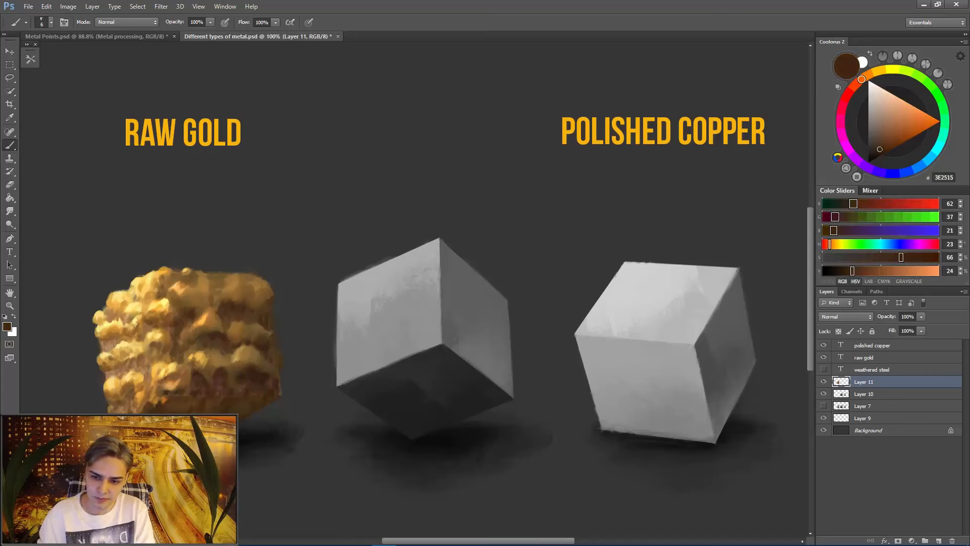
- Shade the front-edge crevice and the gap below the shadow face's upper bumps with browns 774D28 and 563524
key(bracketright)
key(bracketright)
key(bracketright)
key(bracketright)
key(bracketright)
alt+click(173, 348)
alt+click(180, 347)
alt+click(241, 312)
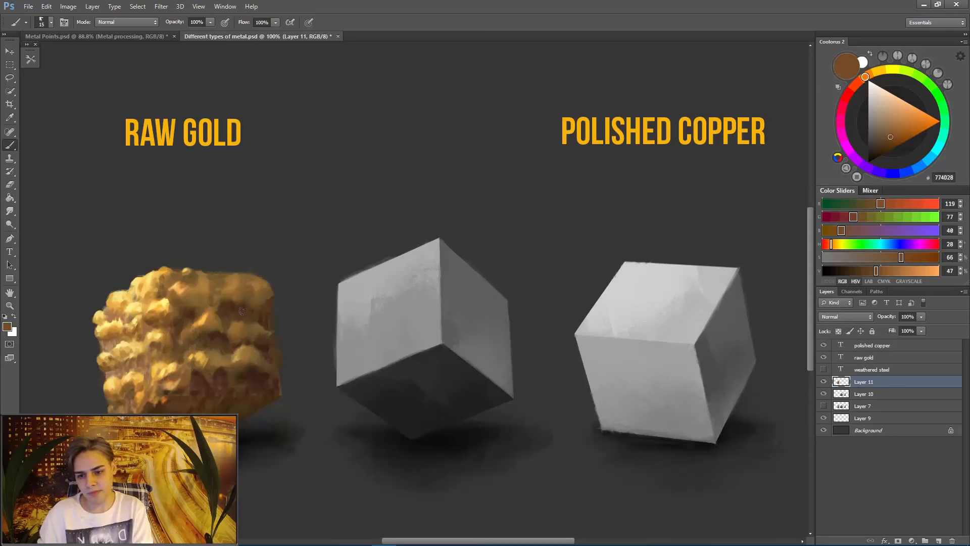
alt+click(226, 314)
key(bracketright)
key(bracketright)
key(bracketright)
key(bracketright)
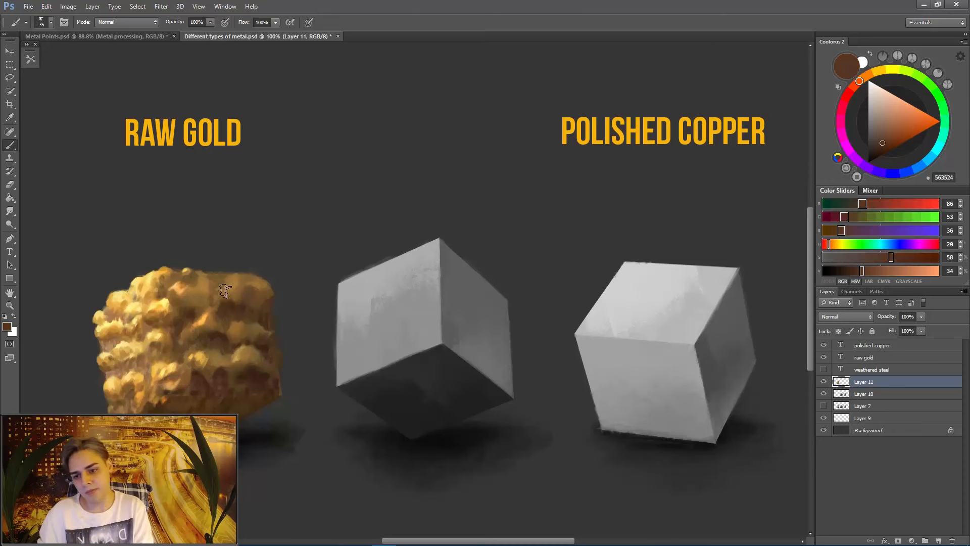
- Cut a dark notch into the shadow face's top edge with sampled dark brown 432818
alt+click(236, 308)
key(bracketleft)
key(bracketleft)
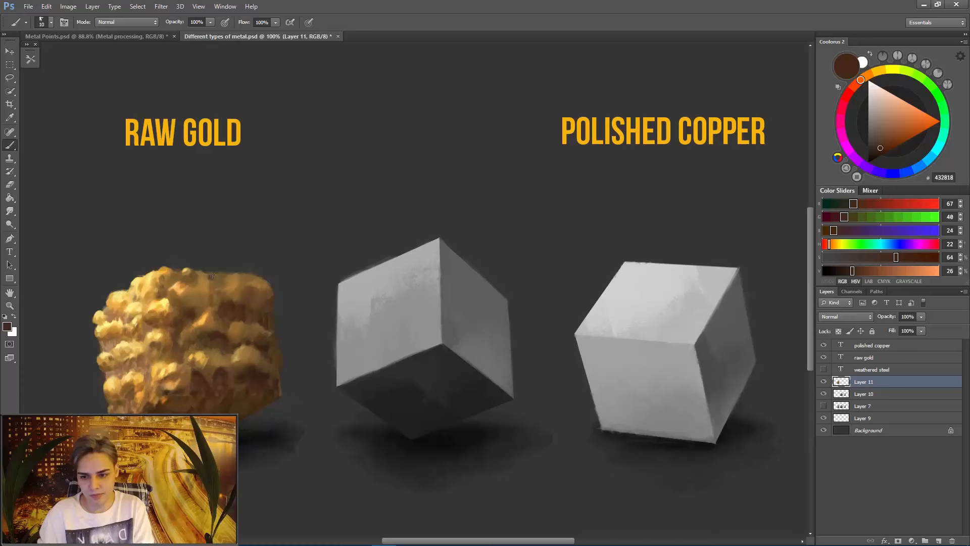
alt+click(217, 277)
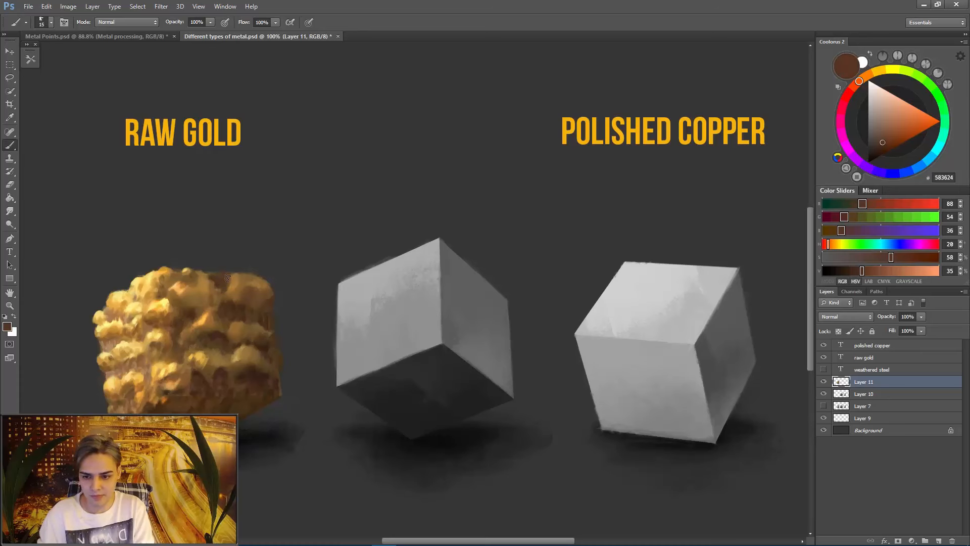
- Shape the dips along the top edge near the front corner with sampled browns 583624, 5D3C26 and 5A3925
mouse_move(190, 276)
mouse_down()
mouse_move(175, 287)
mouse_move(184, 273)
mouse_up()
key(bracketright)
alt+click(188, 272)
alt+click(195, 283)
key(bracketright)
alt+click(194, 277)
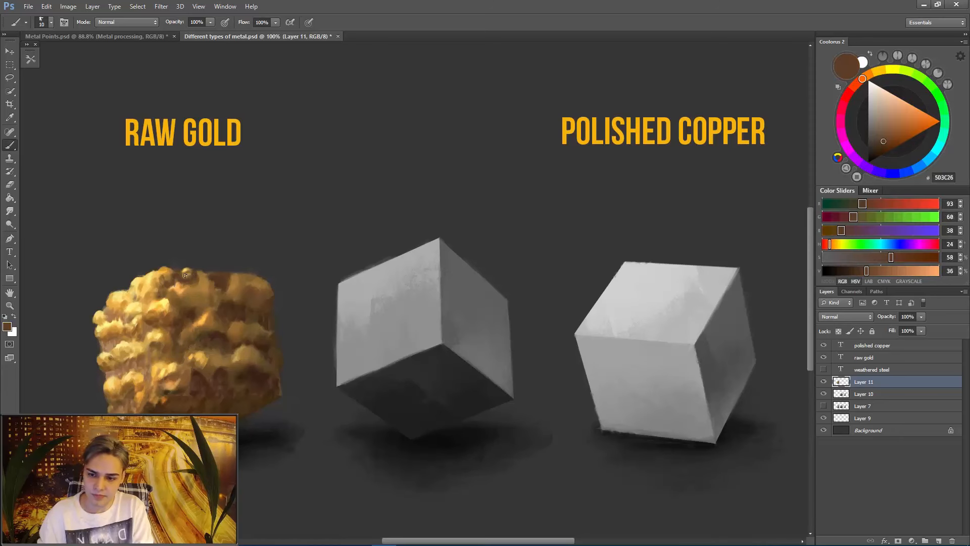
click(186, 274)
alt+click(202, 275)
alt+click(202, 276)
alt+click(204, 277)
alt+click(208, 277)
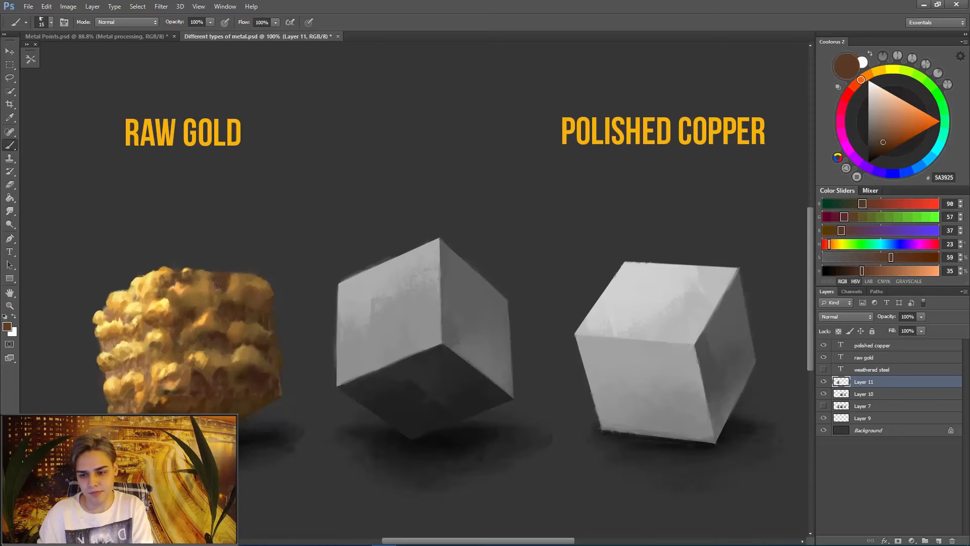
- Darken the crevices around the shadow face's lower outer bumps with dark browns 48281D and 381F13
alt+click(218, 331)
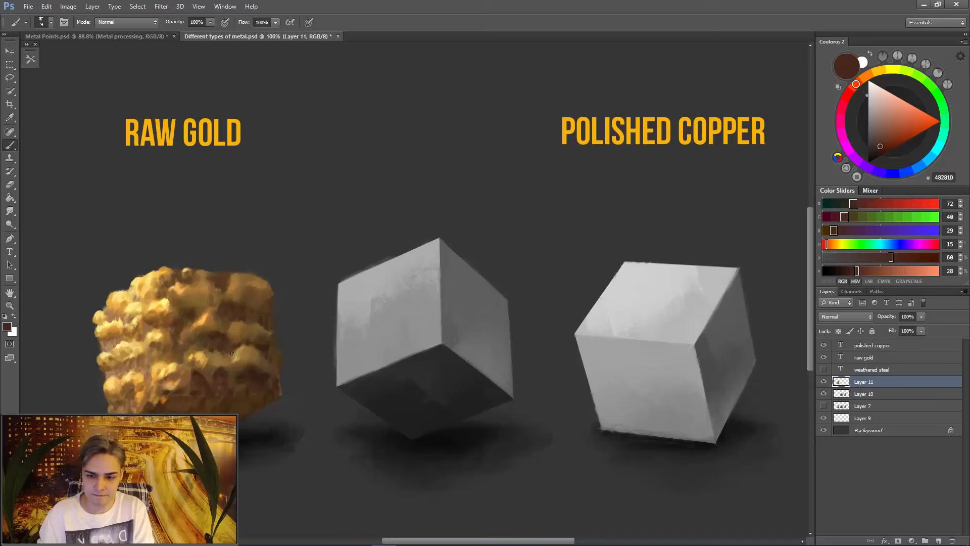
alt+click(255, 369)
key(bracketright)
key(bracketright)
key(bracketright)
key(bracketright)
key(bracketright)
key(bracketright)
key(bracketright)
key(bracketright)
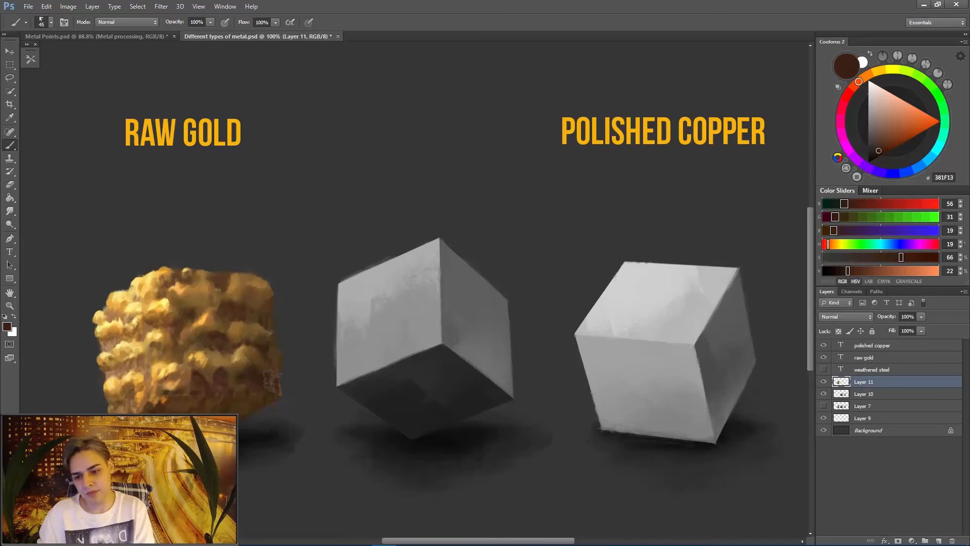
key(bracketleft)
key(bracketleft)
key(bracketleft)
key(bracketleft)
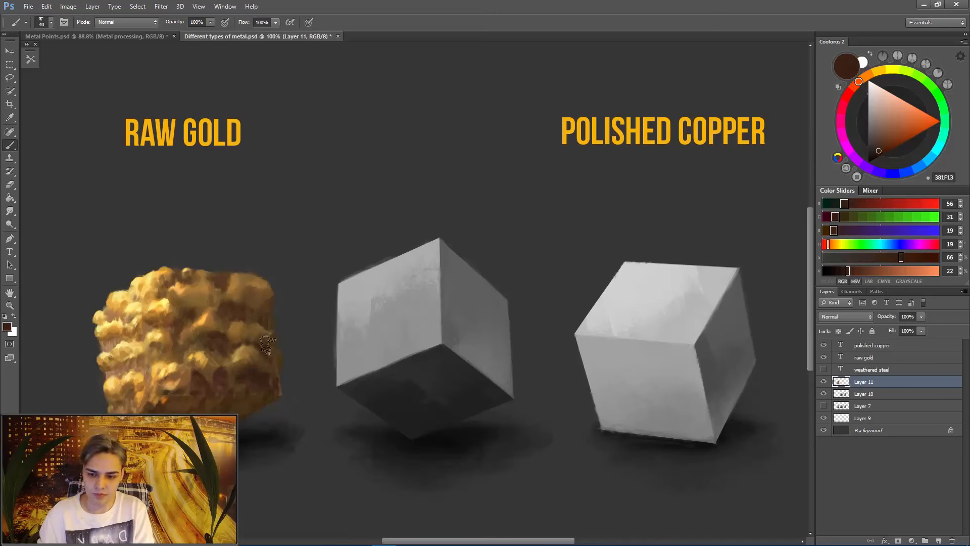
- Soften the shadow face's lower bump row with brown 6B4B28 and smudging, and shade its outer edge with 563921
alt+click(219, 356)
key(r)
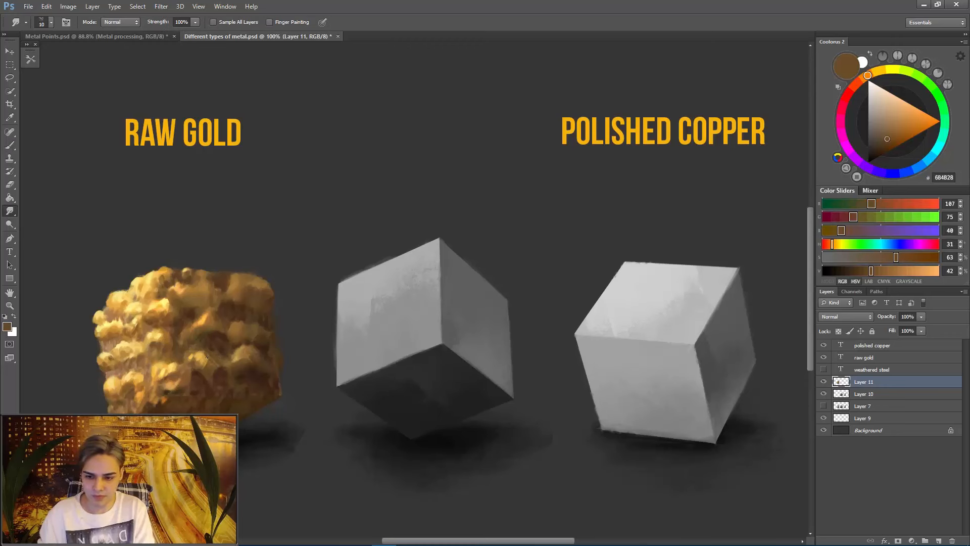
key(b)
alt+click(272, 313)
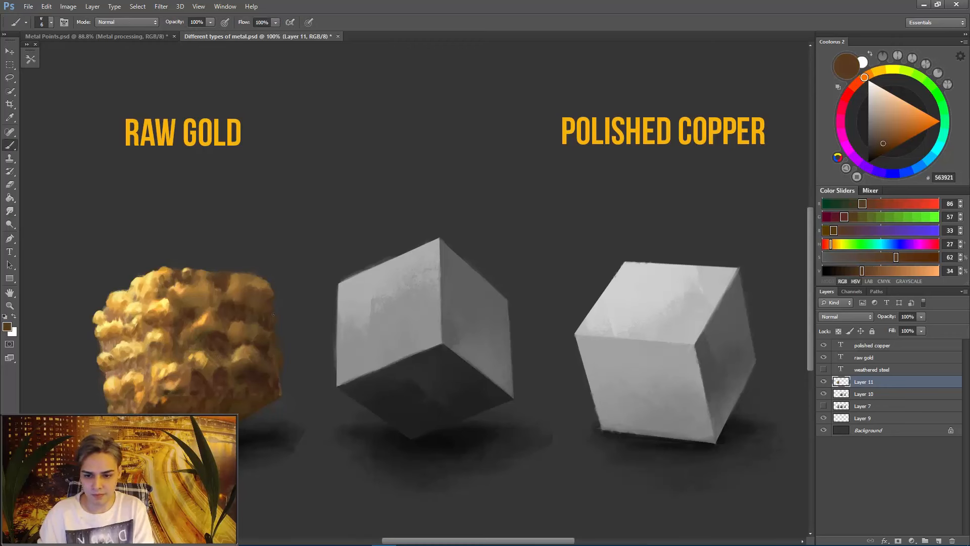
alt+click(267, 356)
- Rework the recesses under the lowest front-edge bumps with sampled browns 5D3A26, 452A19, 8D542A and 442817
alt+click(217, 387)
alt+click(194, 387)
alt+click(183, 396)
alt+click(194, 389)
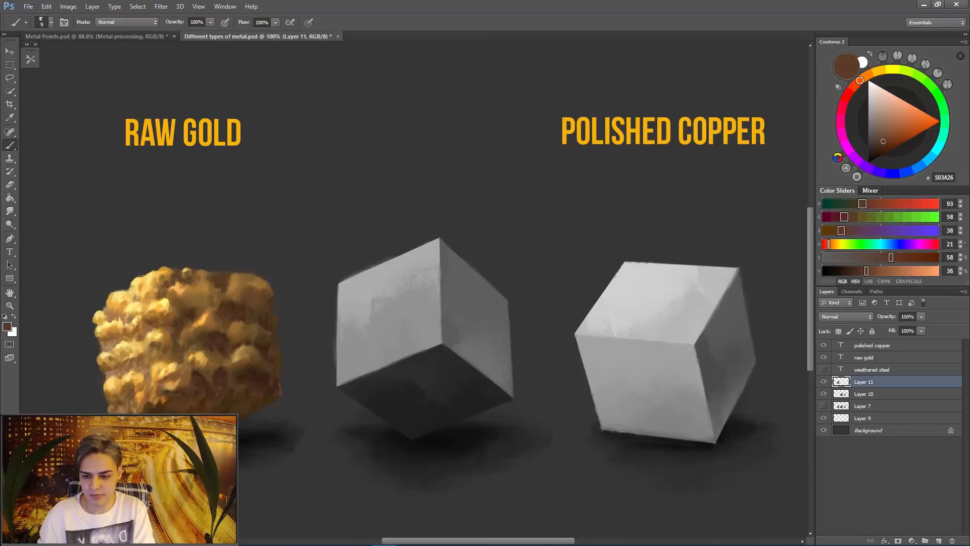
alt+click(196, 390)
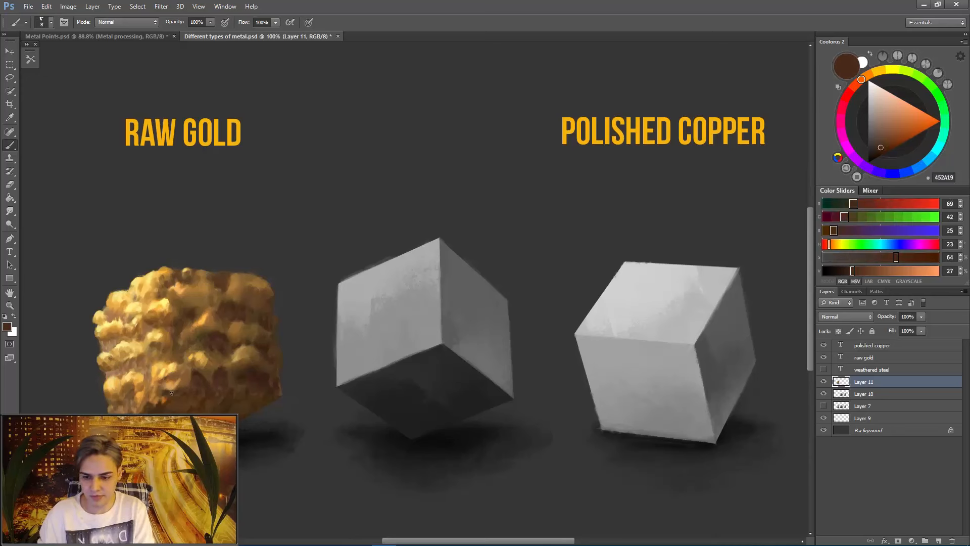
alt+click(170, 376)
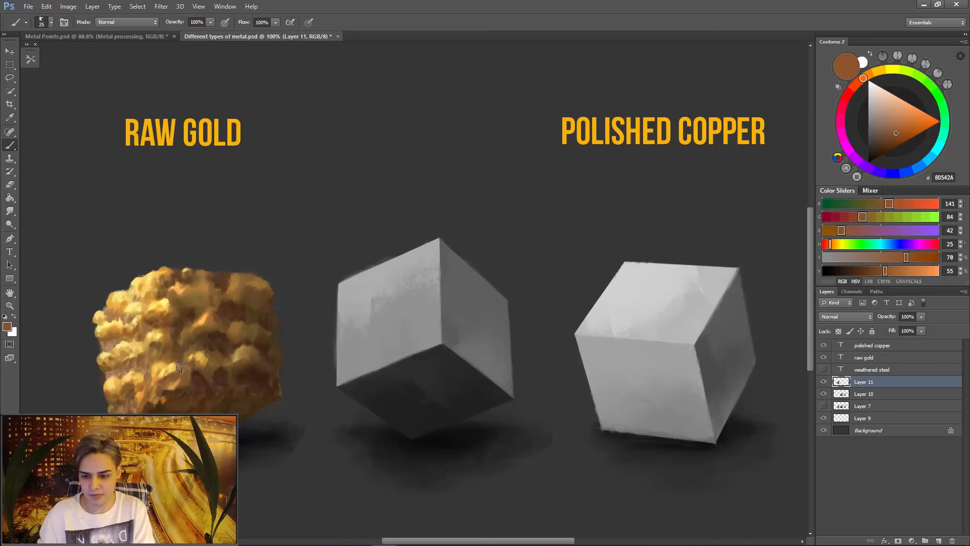
alt+click(190, 385)
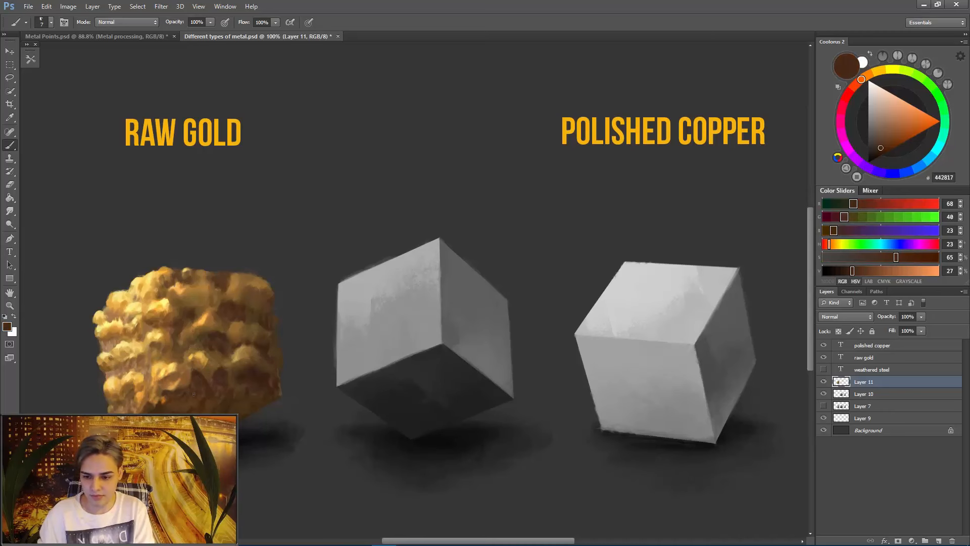
- Refine the crevices between the front edge's middle and lower bumps with sampled browns 7E5034 and 5A3922
alt+click(192, 316)
alt+click(165, 344)
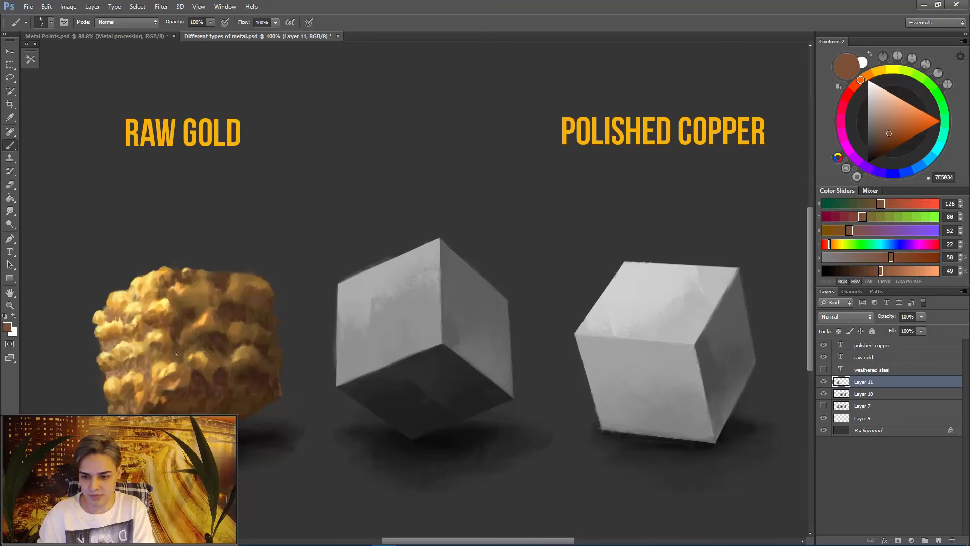
alt+click(165, 356)
alt+click(171, 362)
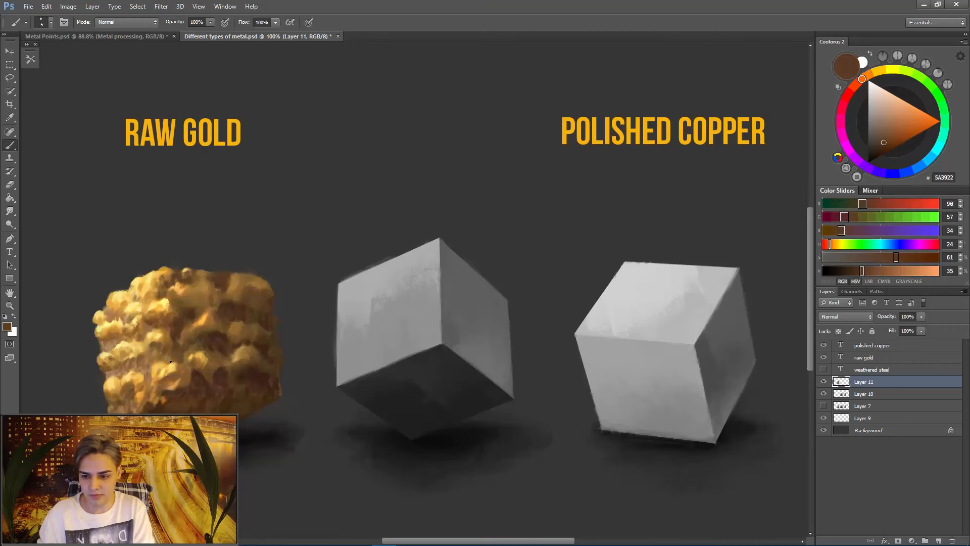
- Deepen the shadows under the shadow face's upper outer bumps with dark brown 482A18, undoing the stray last stroke
alt+click(266, 314)
alt+click(266, 294)
alt+click(256, 300)
alt+click(245, 305)
key(bracketright)
key(bracketright)
key(bracketright)
alt+click(245, 302)
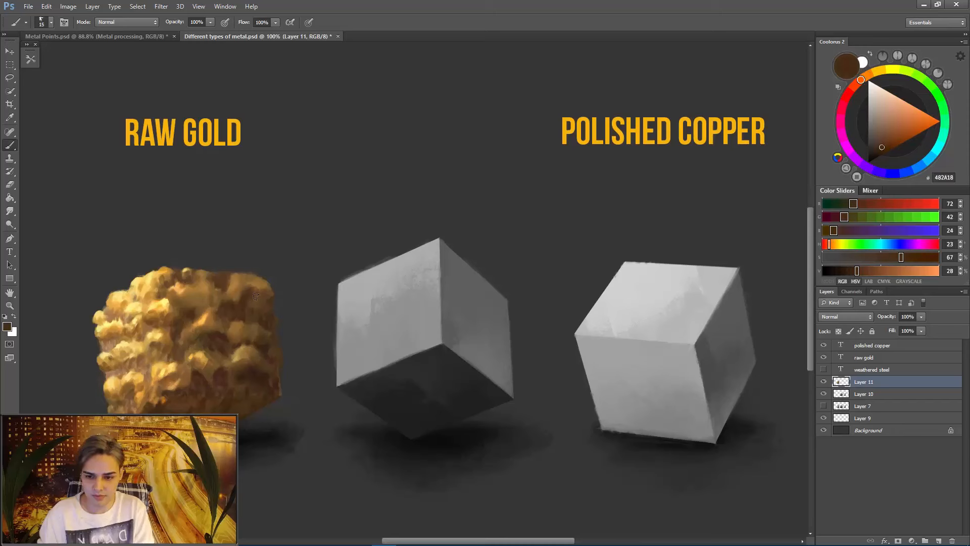
alt+click(256, 297)
alt+click(207, 317)
key(ctrl+z)
- Touch up the shadow face's upper outer bump, picking orange gold FAA245 and enlarging the brush
key(bracketleft)
drag(234, 284, 243, 277)
key(bracketright)
key(bracketright)
key(bracketright)
key(bracketright)
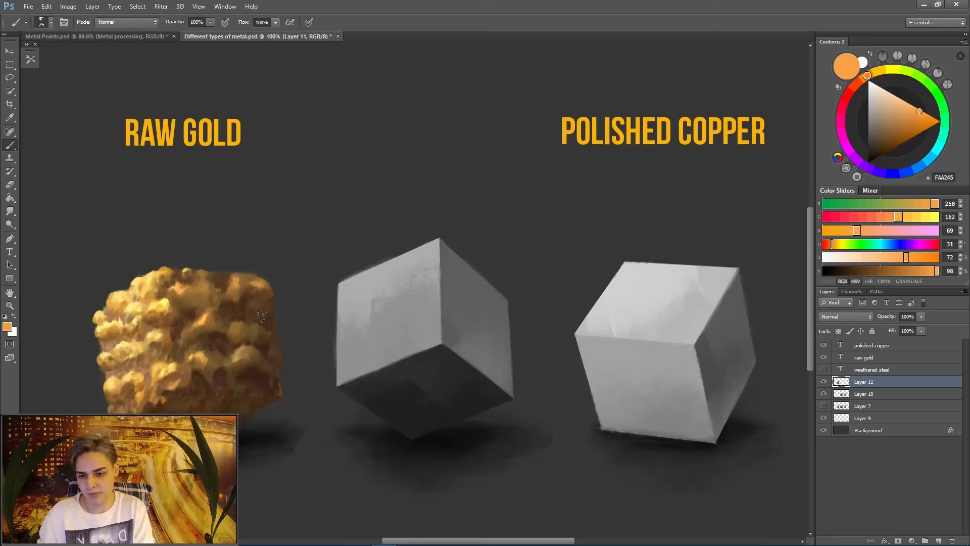
key(bracketright)
key(bracketright)
key(bracketright)
key(bracketright)
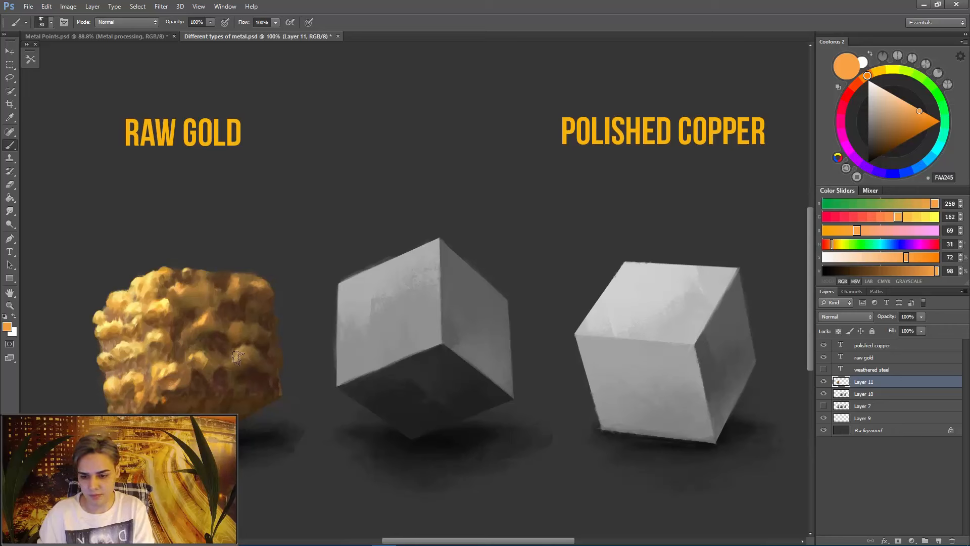
alt+click(267, 285)
alt+click(259, 286)
- Build up a small raised peak on the top edge above the shadow face's upper outer bump
key(bracketleft)
key(bracketleft)
key(bracketleft)
key(bracketleft)
alt+click(245, 277)
drag(242, 273, 254, 271)
alt+click(247, 266)
alt+click(247, 274)
alt+click(246, 273)
- Shade the crevice above the lit face's lower outer bumps with brown 5A3B22 and touch up the shadow face's recesses
alt+click(110, 371)
alt+click(115, 369)
key(bracketleft)
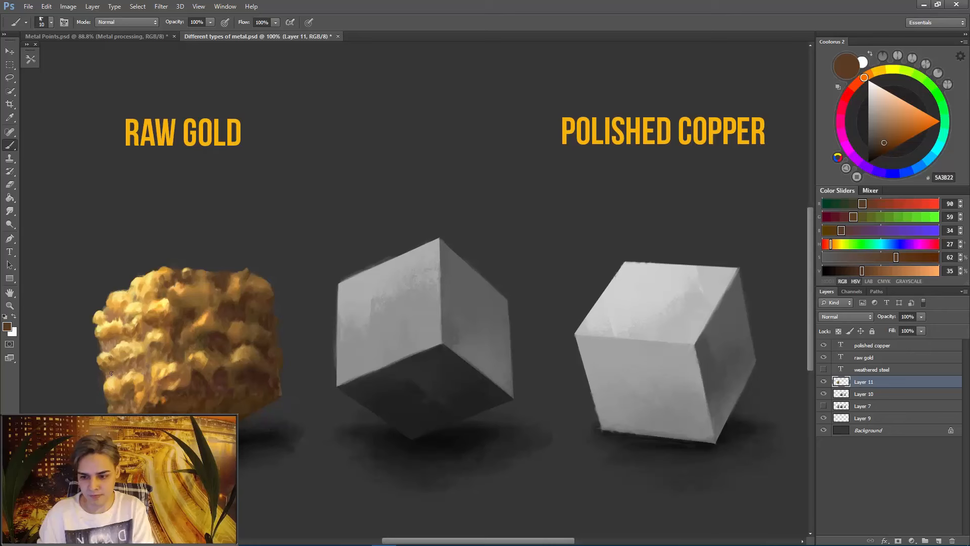
alt+click(219, 336)
alt+click(223, 384)
- Refine the crevice at the lit face's outer edge below the upper-middle bumps with sampled brown 84592B
alt+click(111, 327)
alt+click(103, 334)
alt+click(106, 333)
alt+click(107, 332)
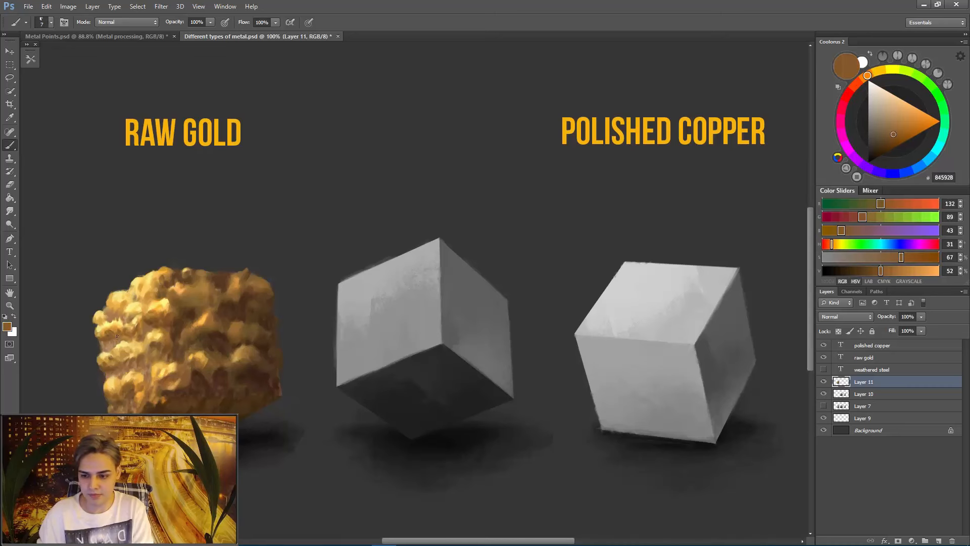
alt+click(117, 336)
- Shade the base of the raw gold cube's front corner with sampled dark brown 452815, using a slightly larger brush
alt+click(144, 397)
alt+click(167, 403)
alt+click(163, 403)
drag(158, 399, 157, 406)
alt+click(159, 408)
key(bracketright)
key(bracketright)
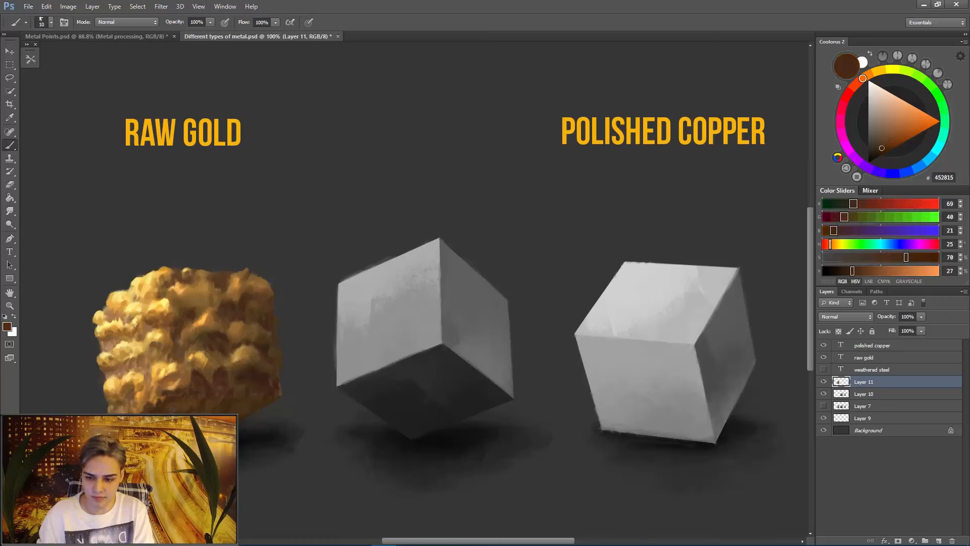
- Mix dark red-brown 270D0D from a sampled brown and darken the recesses at the cube's base
alt+click(187, 405)
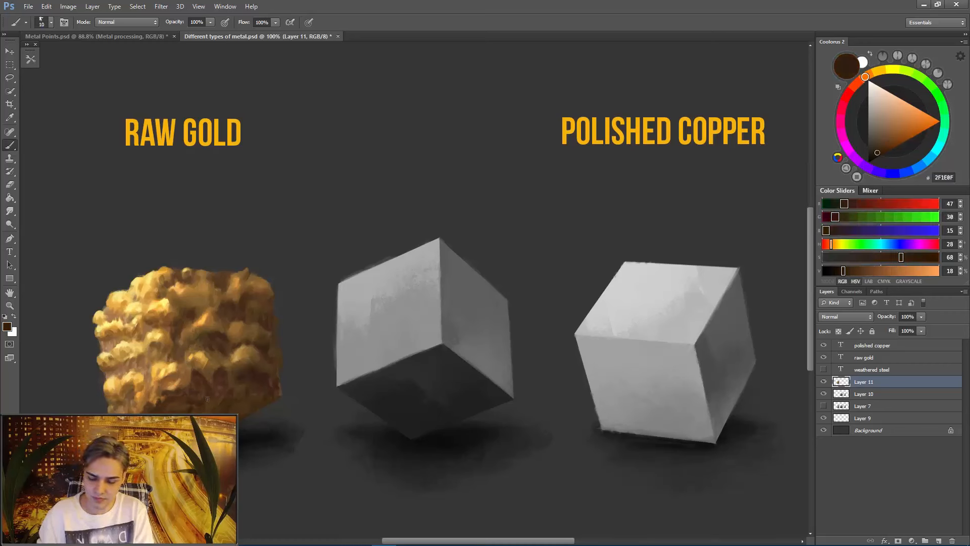
alt+click(216, 377)
key(bracketleft)
click(847, 95)
click(875, 154)
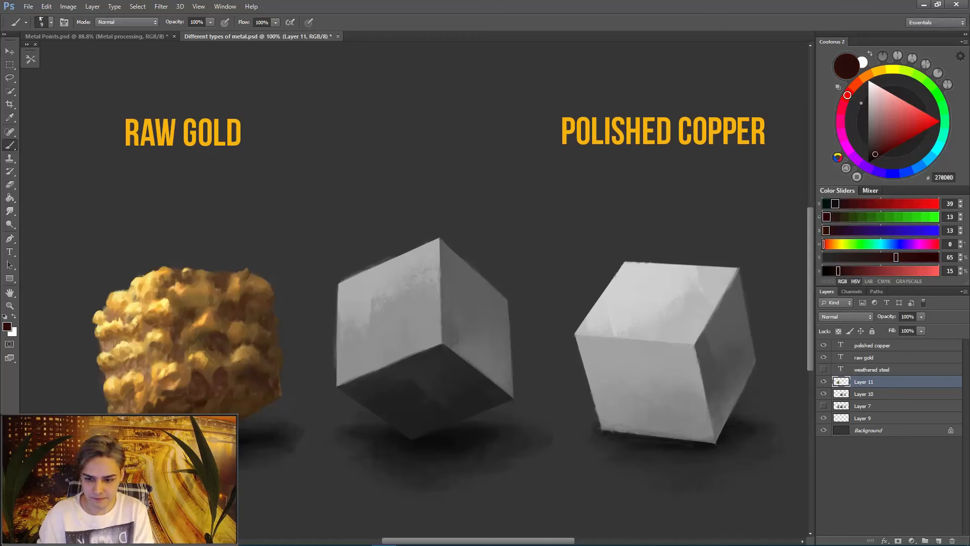
key(bracketright)
key(bracketright)
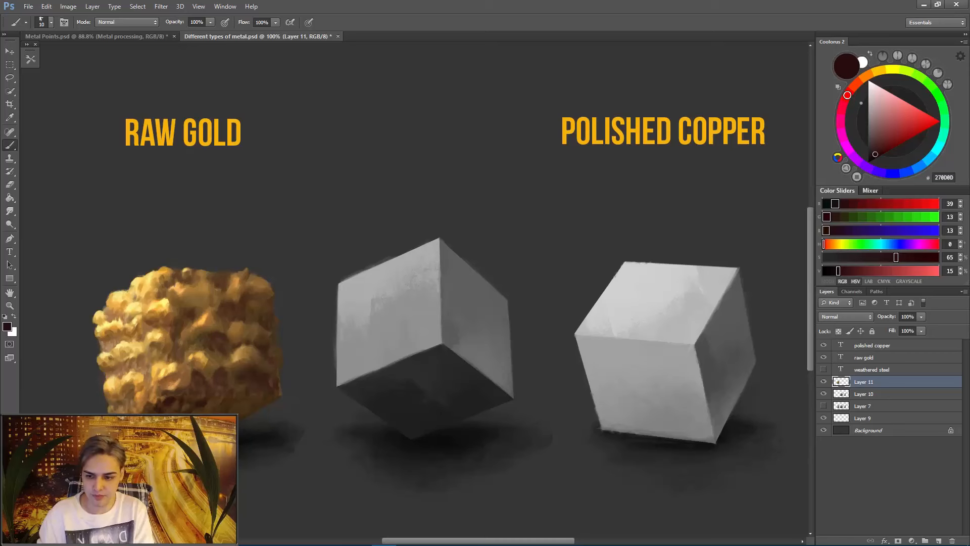
key(bracketleft)
key(bracketleft)
key(bracketleft)
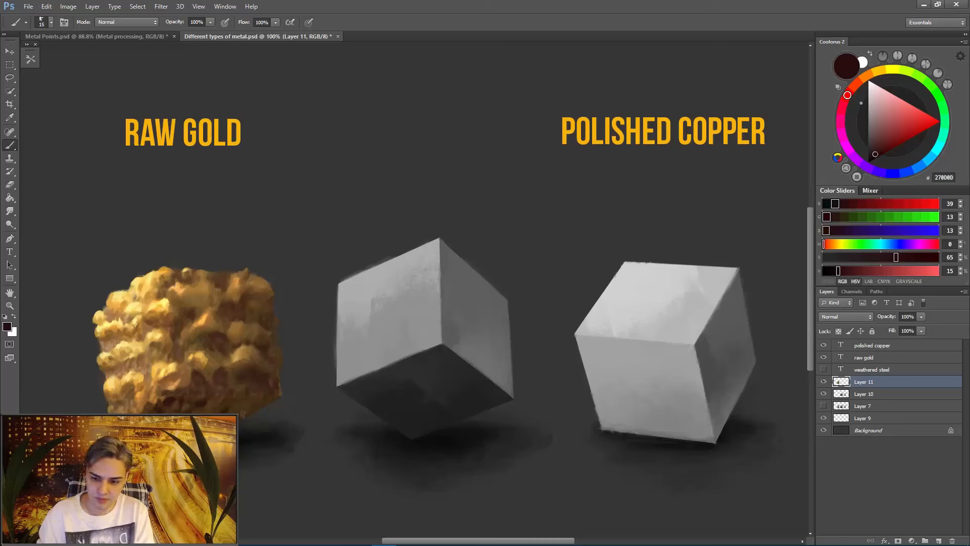
- Paint dark red-brown 270D0D along the shadow face's bottom edge and lower outer corner, varying the brush size
key(bracketright)
key(bracketright)
key(bracketright)
key(bracketright)
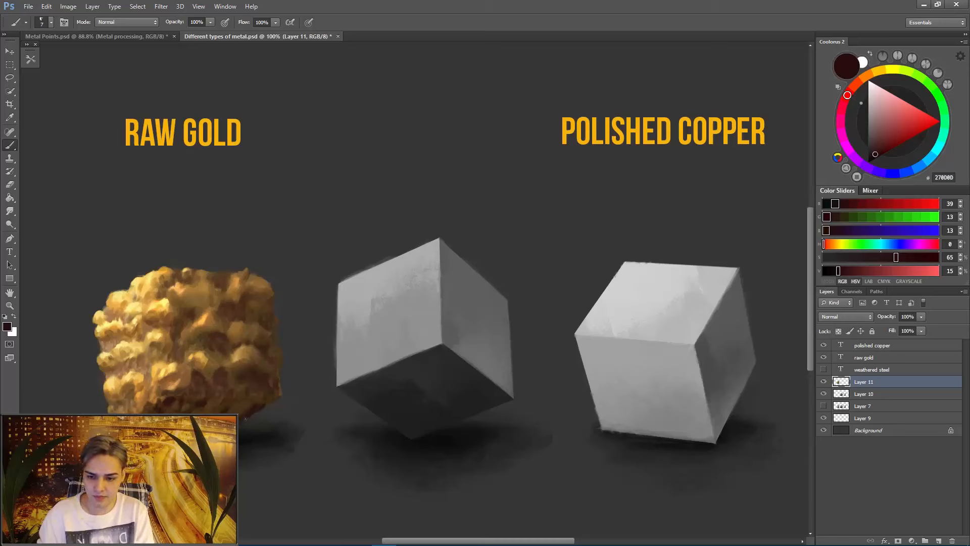
key(bracketleft)
key(bracketleft)
key(bracketleft)
key(bracketleft)
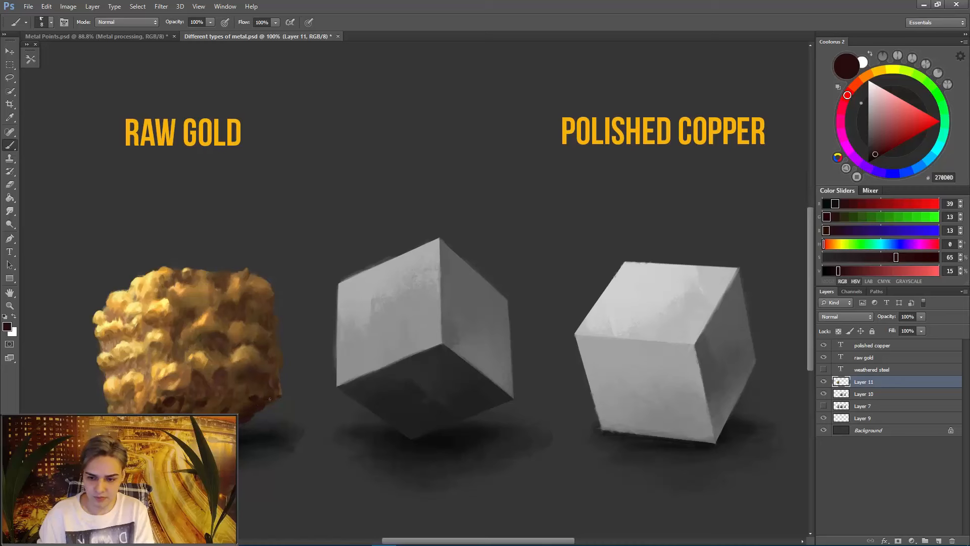
key(bracketleft)
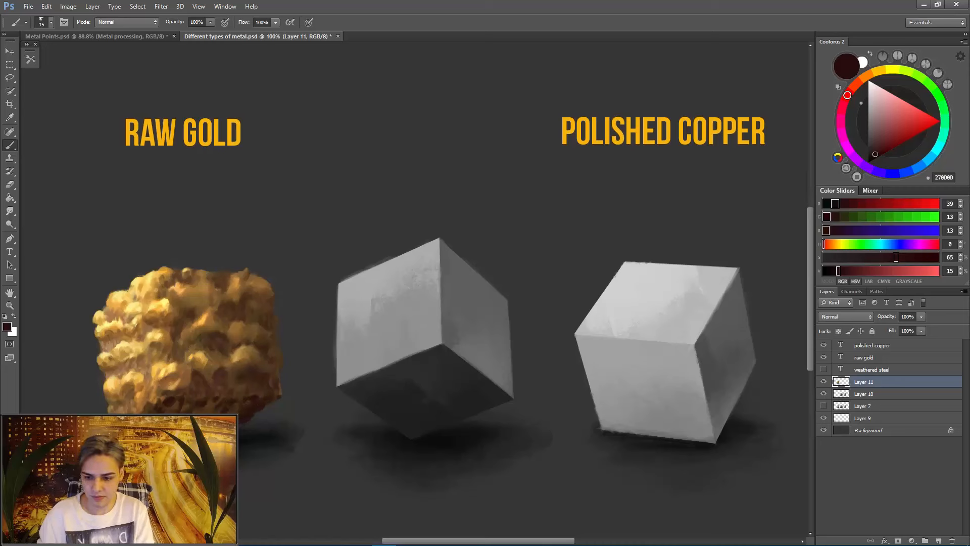
- Touch up the recess in the lower middle of the shadow face and enlarge the brush
alt+click(216, 399)
alt+click(217, 397)
alt+click(218, 395)
key(ctrl+y)
key(ctrl+y)
key(bracketright)
key(bracketright)
key(bracketright)
key(bracketright)
- Blend the dark patch at the base of the front corner with sampled brown 482C18
alt+click(162, 410)
alt+click(162, 408)
key(bracketleft)
key(bracketleft)
key(bracketleft)
alt+click(174, 406)
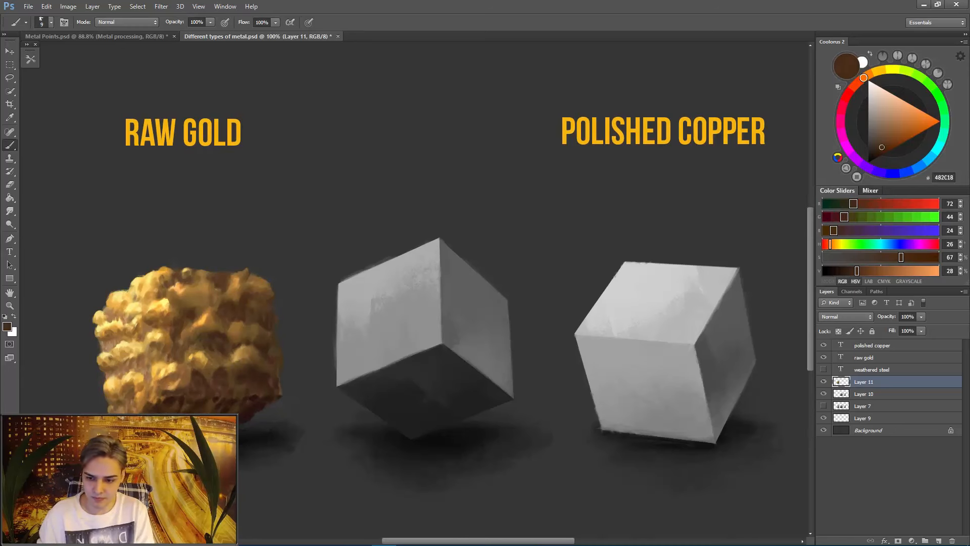
- Rework the crevice beside the front corner's lower bumps with a smaller brush and sample dark brown 2D1510 from the underside
alt+click(194, 378)
alt+click(194, 378)
alt+click(194, 378)
alt+click(194, 378)
key(bracketleft)
key(bracketleft)
alt+click(245, 417)
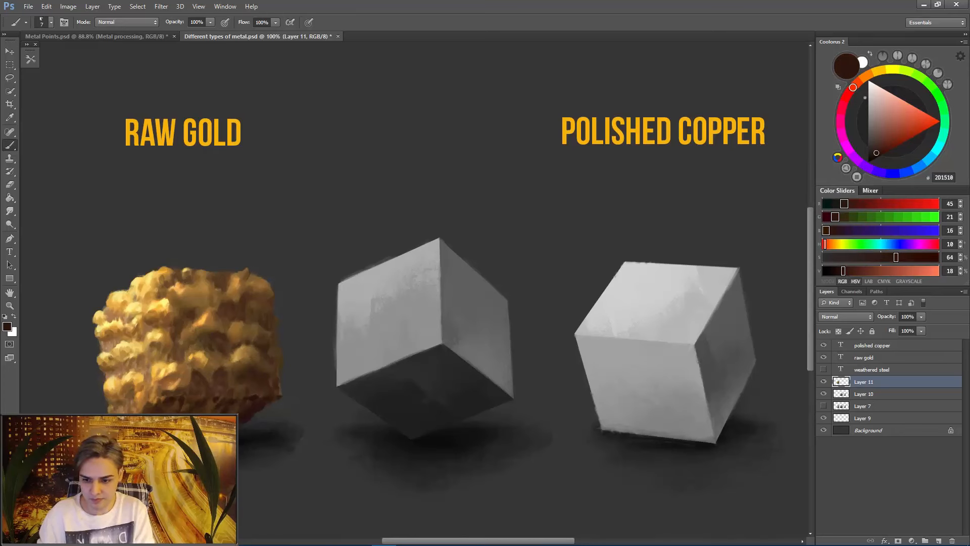
- Shade the front corner's base with brown 422515 and sample lighter brown 593B20 beside it
alt+click(165, 404)
drag(163, 402, 170, 409)
alt+click(171, 407)
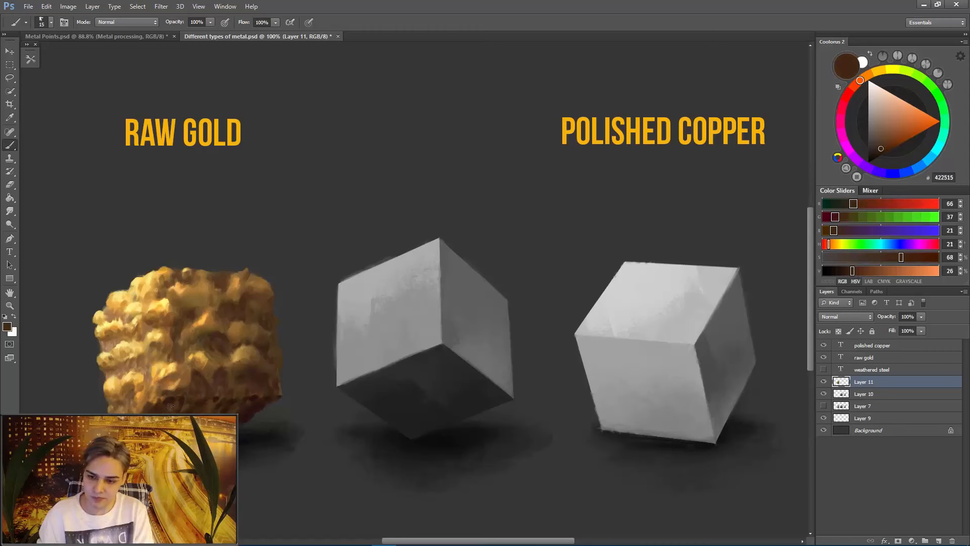
key(bracketleft)
alt+click(189, 403)
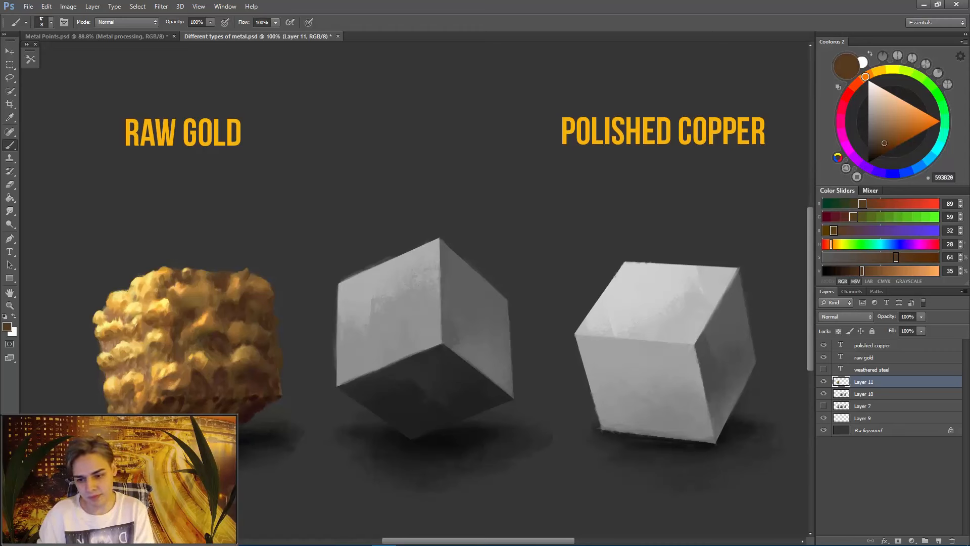
- Soften the shadow face's bottom edge with sampled brown 3E2516
alt+click(236, 412)
alt+click(235, 409)
key(bracketright)
alt+click(234, 414)
alt+click(226, 411)
alt+click(238, 409)
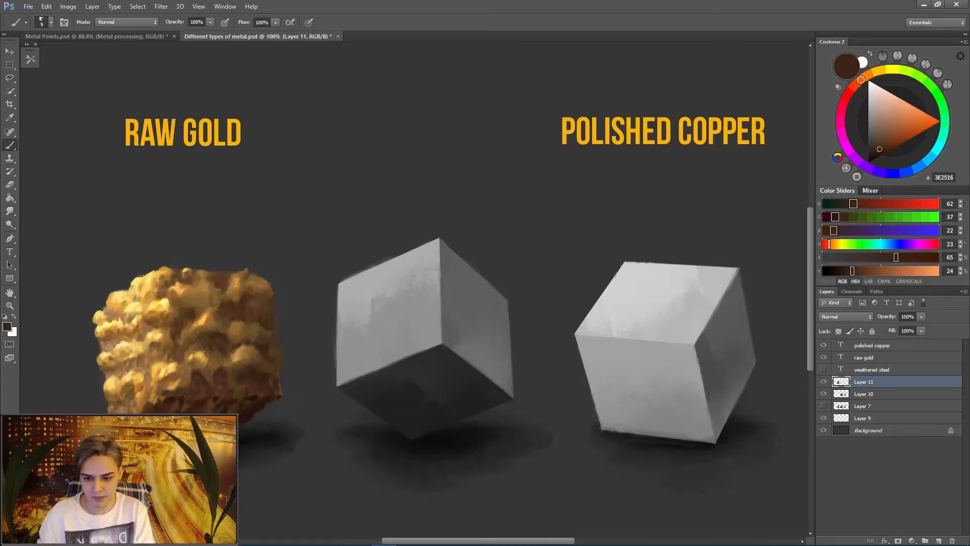
- Blend the shadow face's lower outer area with sampled brown 3D2515, using a 25 px brush
key(bracketright)
alt+click(233, 410)
alt+click(253, 399)
key(bracketright)
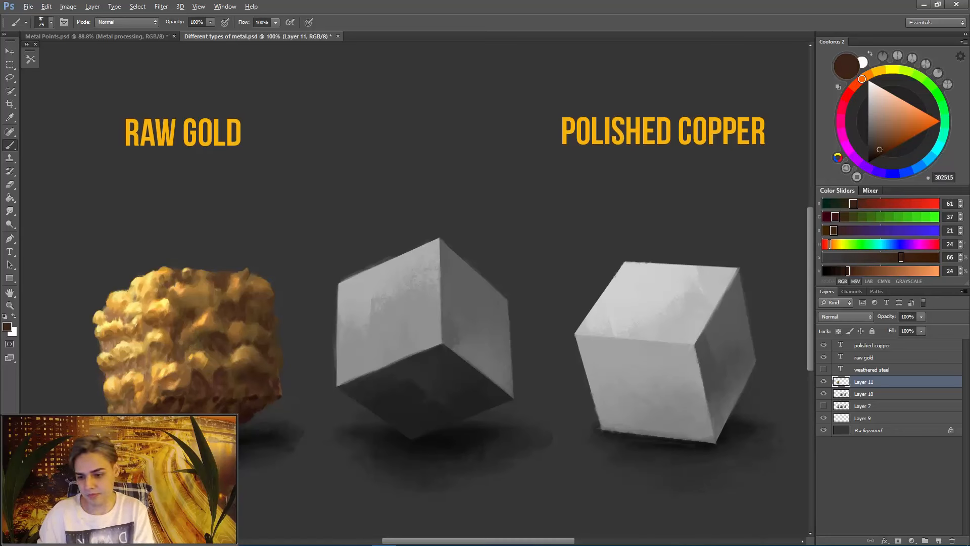
alt+click(245, 413)
alt+click(243, 417)
alt+click(227, 399)
- Reduce the brush and deepen the crevice above the shadow face's middle bumps with sampled browns 422717 and 492C1B
key(bracketleft)
key(bracketleft)
key(bracketleft)
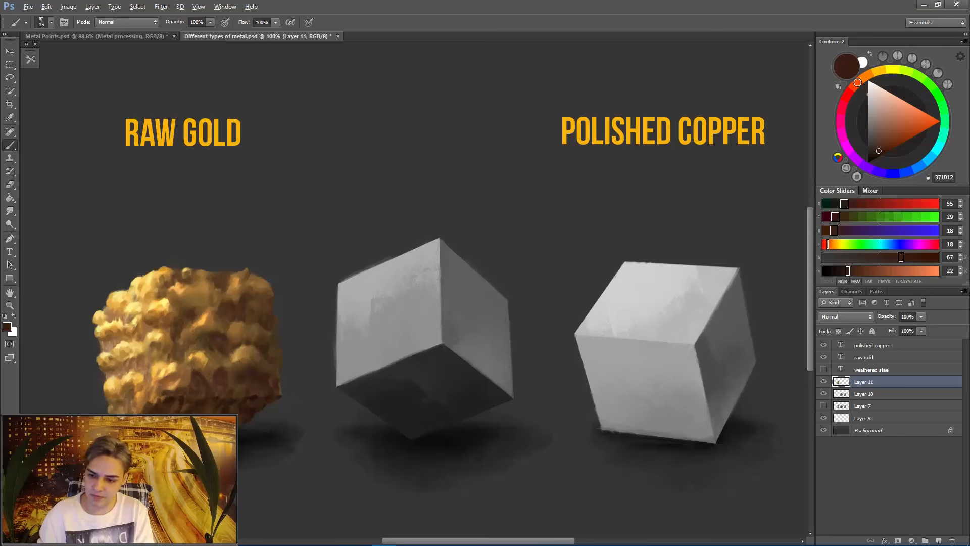
alt+click(221, 408)
alt+click(233, 323)
alt+click(238, 321)
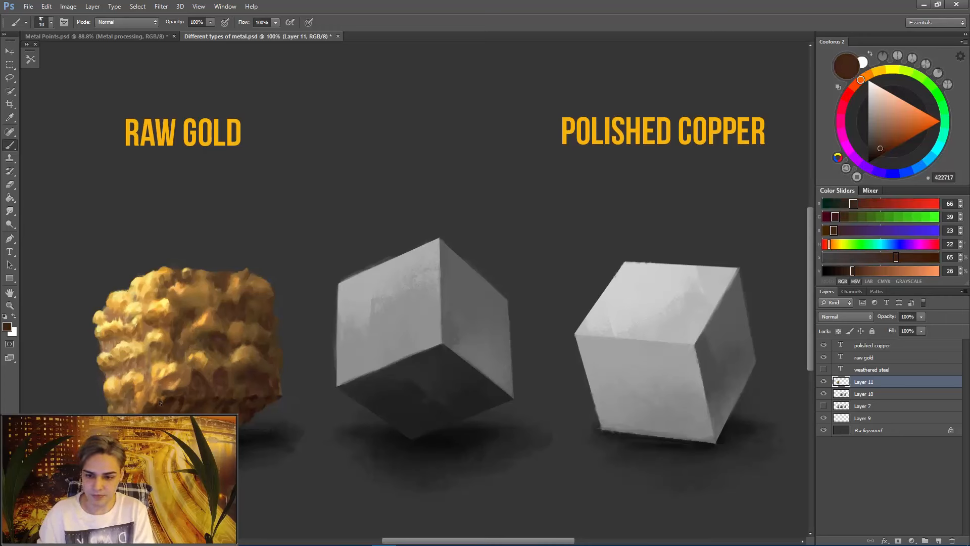
alt+click(242, 318)
alt+click(242, 318)
key(bracketleft)
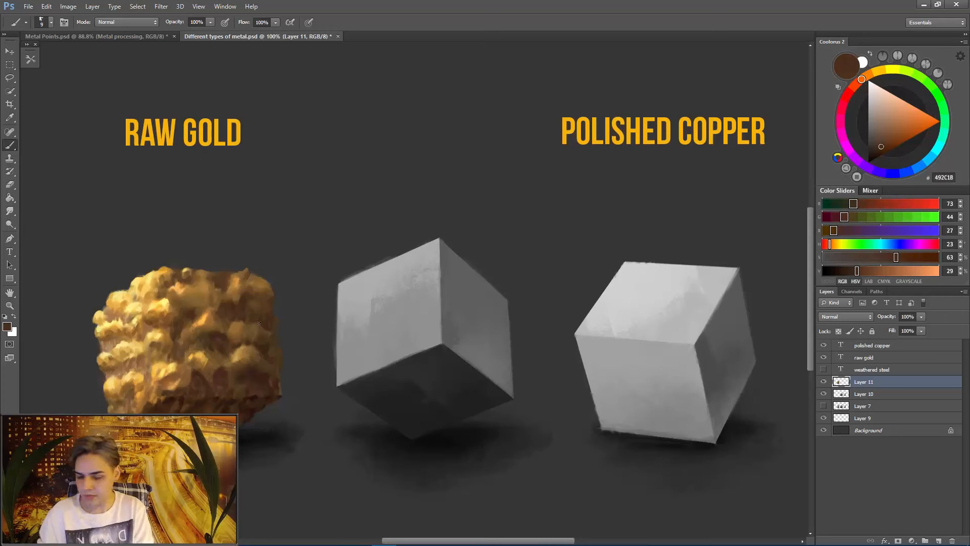
- Touch up the shadow face's outer bumps and recesses, sampling dark red-brown 2B110E near the bottom edge
alt+click(246, 303)
alt+click(231, 366)
alt+click(246, 290)
alt+click(257, 319)
key(bracketleft)
alt+click(254, 399)
key(bracketright)
key(bracketright)
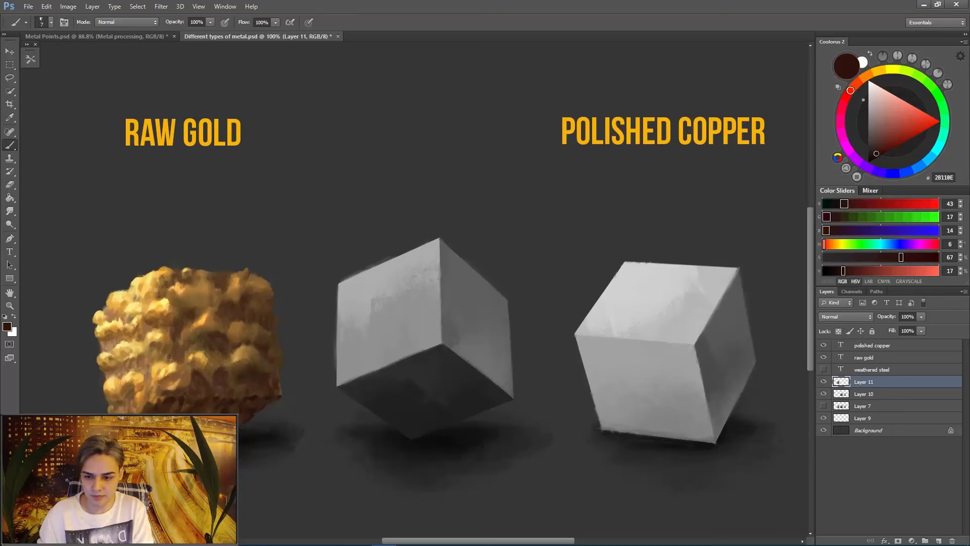
- Refine the shadow face's lower recesses with dark brown 2E130F and the front corner's middle bumps with golden brown A16932
alt+click(171, 352)
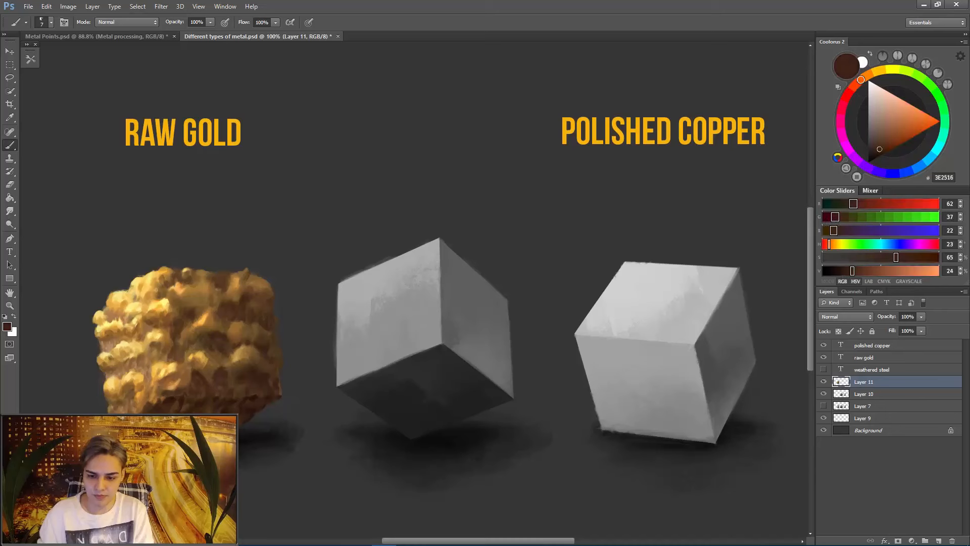
alt+click(229, 409)
alt+click(252, 395)
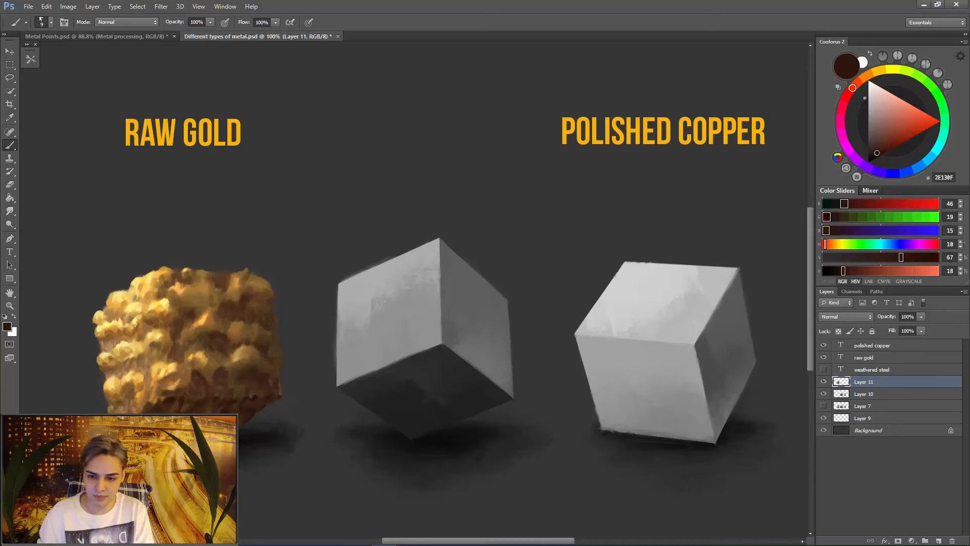
alt+click(251, 377)
alt+click(218, 337)
key(bracketleft)
alt+click(175, 334)
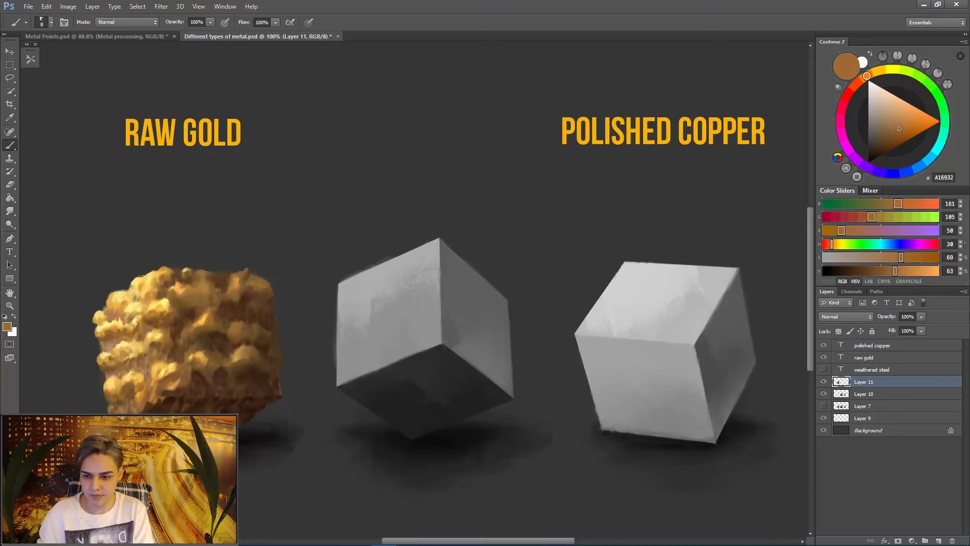
- Refine the lit face's upper outer bumps with pale yellow FBE87E and sampled golden browns B07945 and A0753B
alt+click(122, 319)
key(bracketleft)
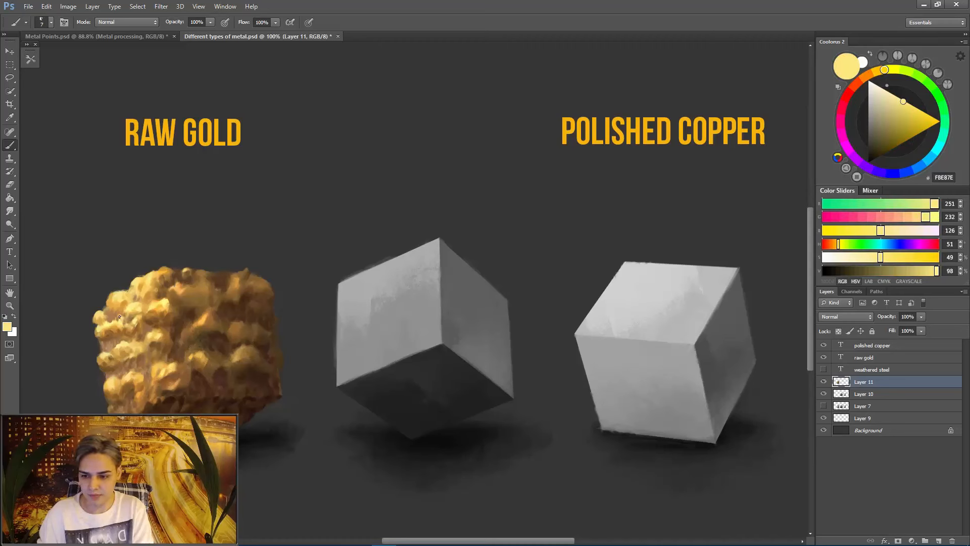
alt+click(121, 316)
alt+click(118, 321)
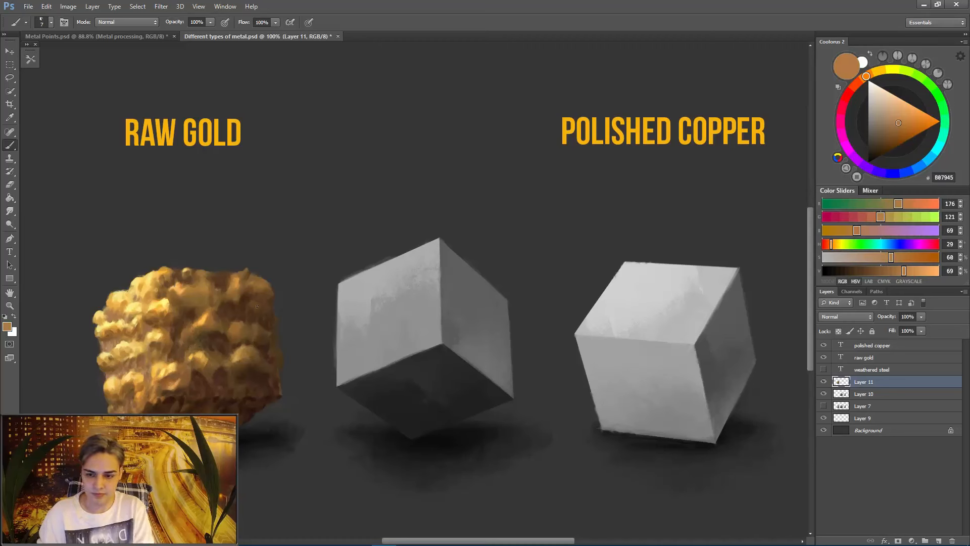
alt+click(204, 275)
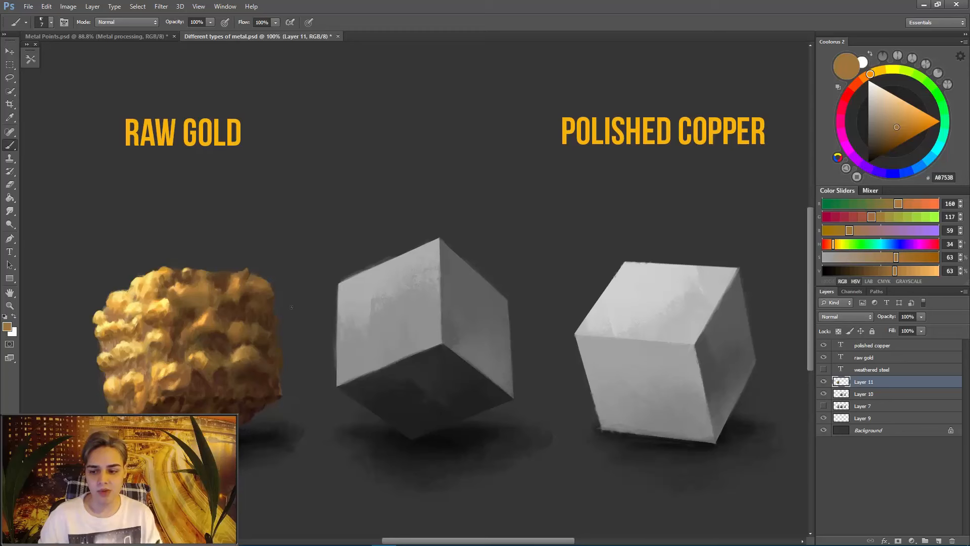
alt+click(111, 320)
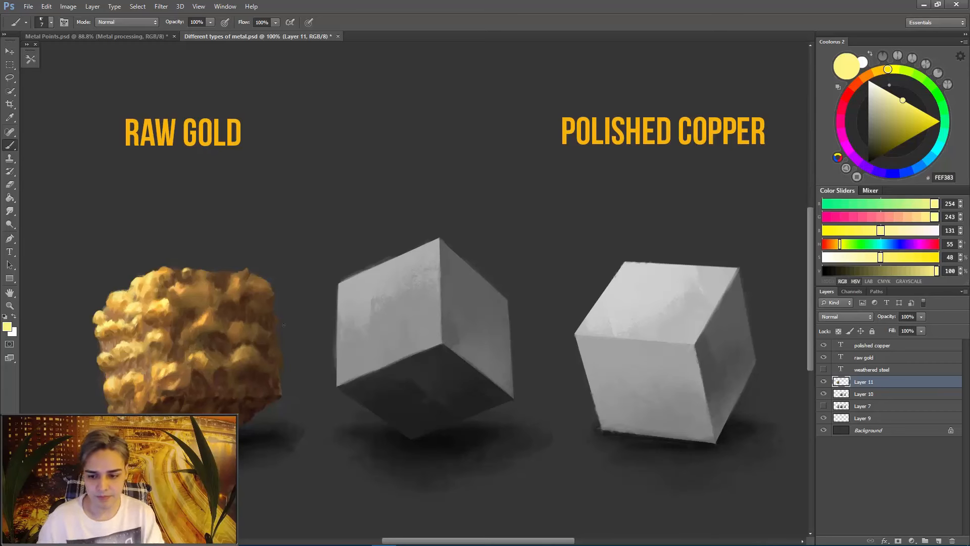
- Touch up the shadow face's lower bumps and recesses with sampled browns 52341E, 321811 and 462819
alt+click(234, 400)
alt+click(218, 367)
alt+click(215, 370)
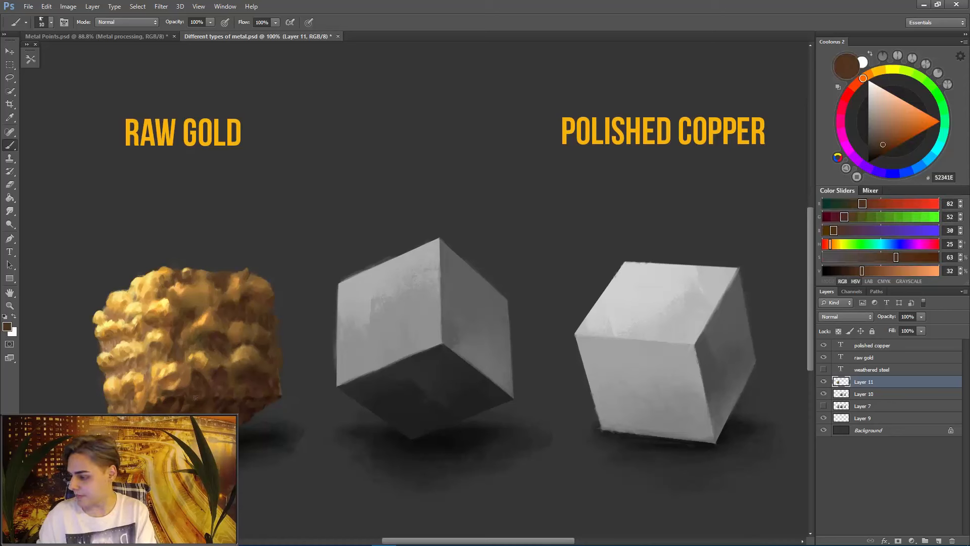
alt+click(240, 401)
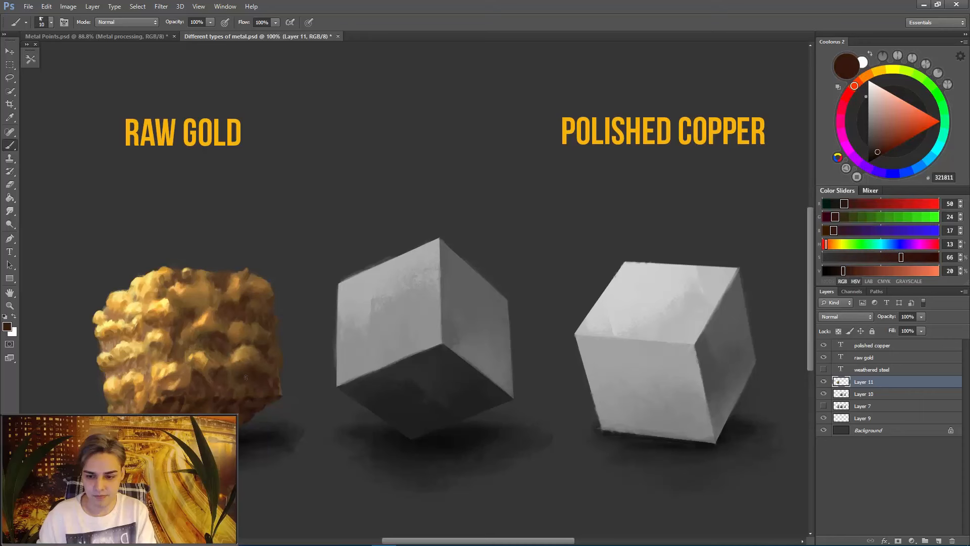
alt+click(177, 349)
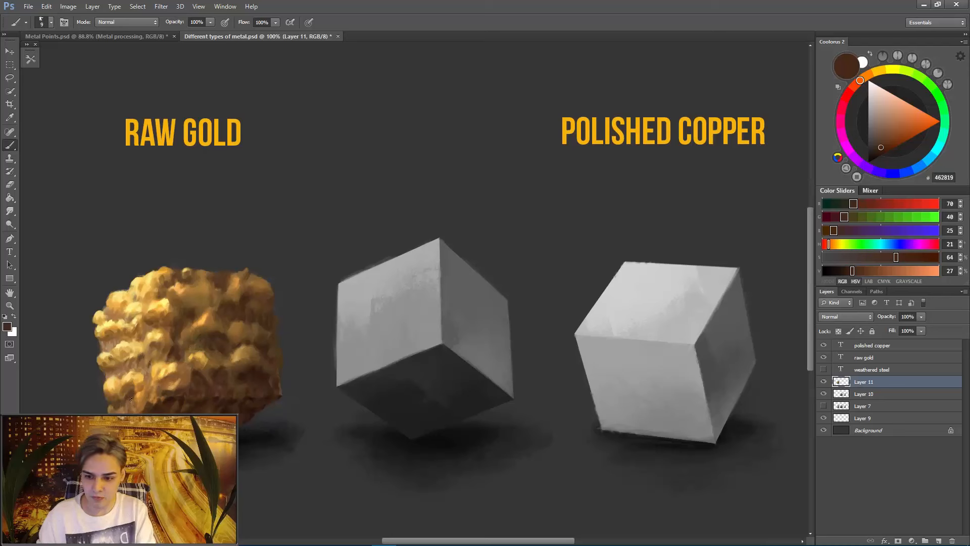
- Adjust the brush size and paint a small brown 462819 accent on the lit face's lower-middle outer bumps
key(bracketright)
key(bracketright)
key(bracketright)
key(bracketright)
key(bracketright)
key(bracketleft)
key(bracketleft)
key(bracketleft)
key(bracketleft)
drag(111, 357, 115, 357)
- Brighten the top edge near the front corner with the Dodge tool set to Highlights at 81% exposure and an enlarged brush
key(r)
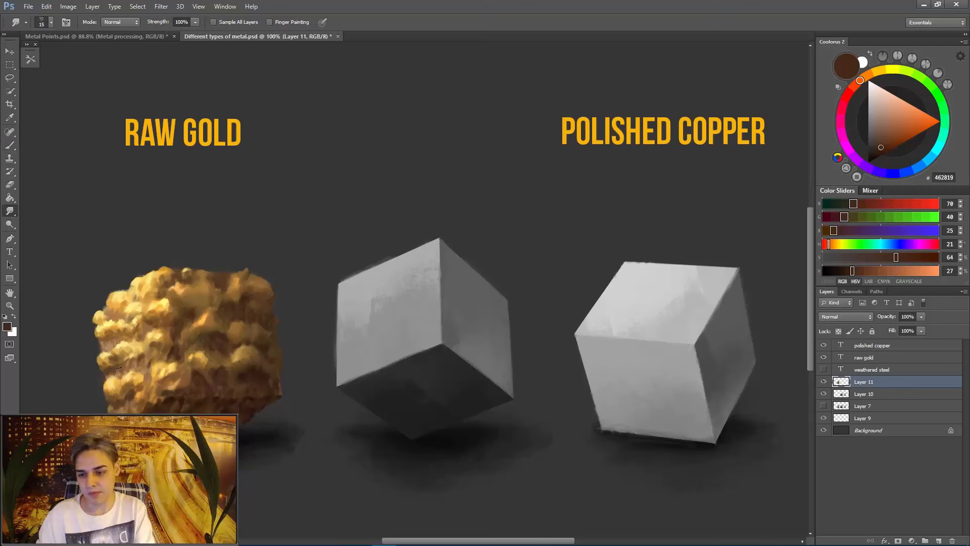
key(o)
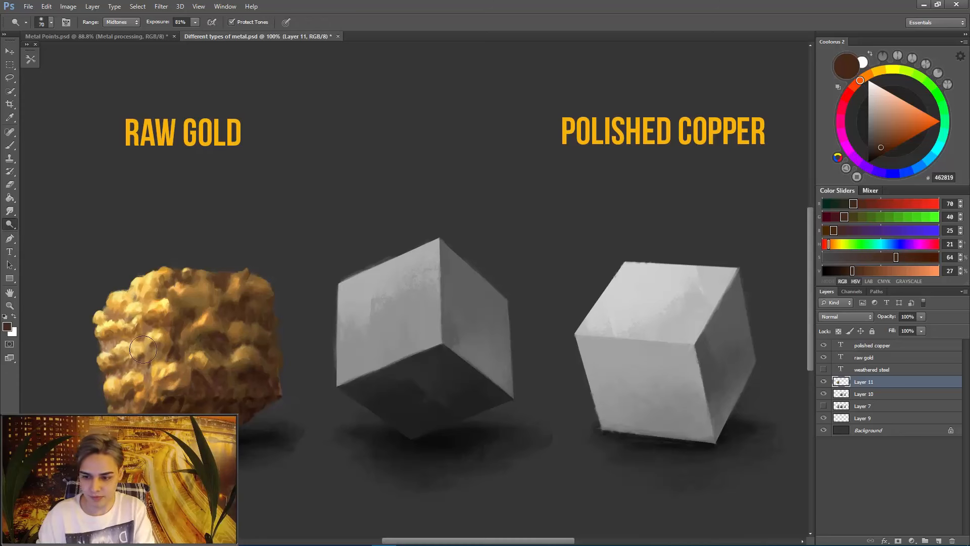
click(122, 22)
click(119, 51)
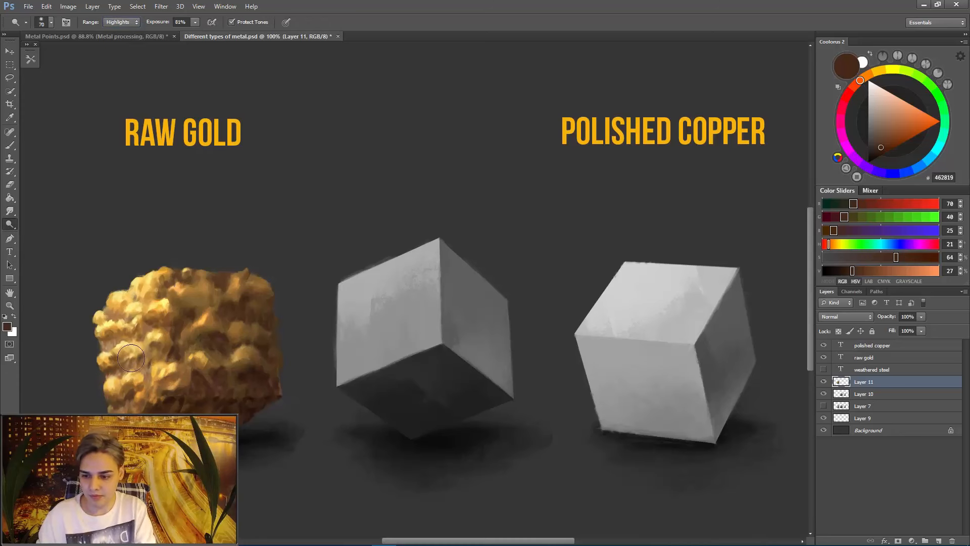
key(bracketright)
key(bracketright)
key(bracketright)
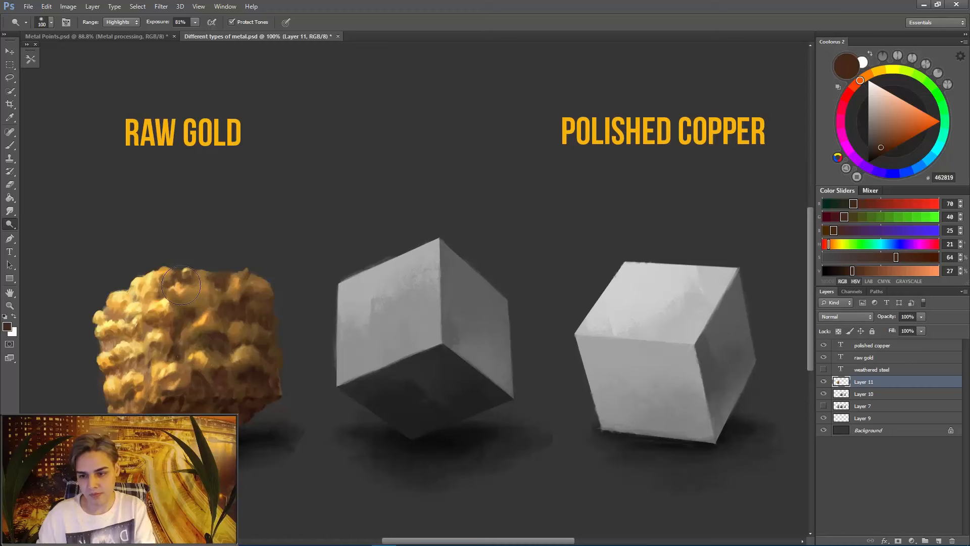
drag(181, 285, 200, 286)
key(bracketleft)
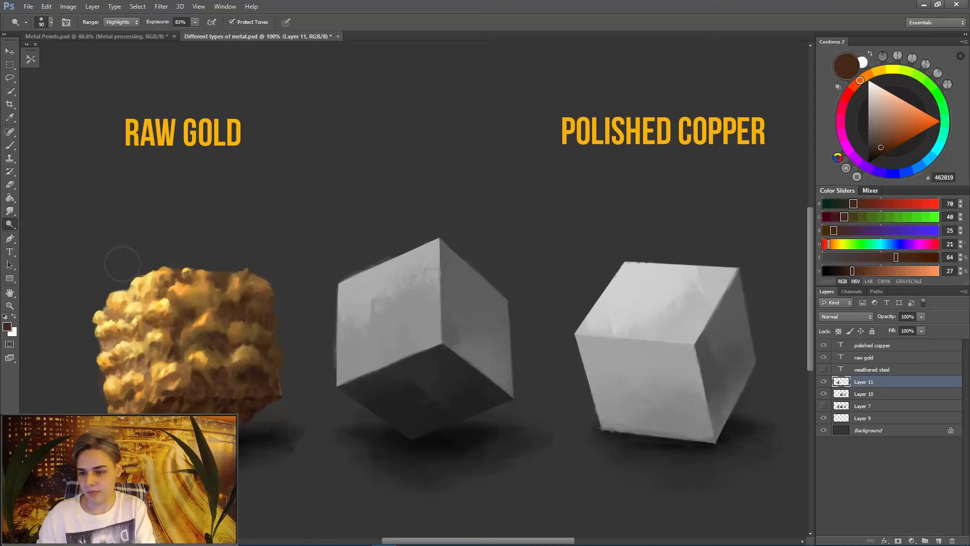
- Paint the lit face's upper outer silhouette with the Brush in pale yellow FFE279, reducing the size from 90 px
key(b)
right_click(129, 282)
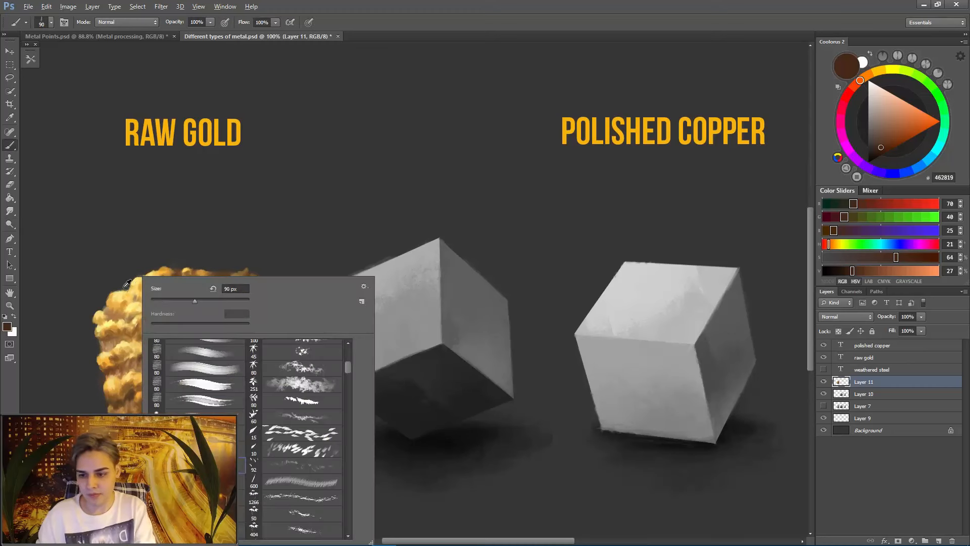
alt+click(129, 288)
key(bracketleft)
key(bracketleft)
key(bracketleft)
key(bracketleft)
key(bracketleft)
key(bracketleft)
key(bracketleft)
drag(134, 283, 153, 270)
key(bracketright)
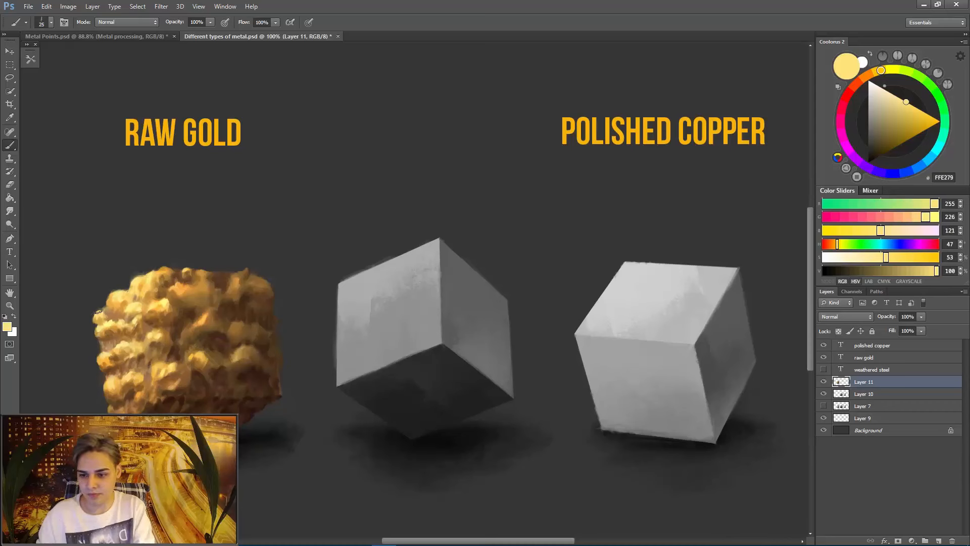
- Paint the upper bumps near the gold cube's front corner with pale yellow FFF883 and orange FEAB45, enlarging the brush to 40 px
alt+click(165, 301)
drag(166, 301, 168, 308)
alt+click(160, 307)
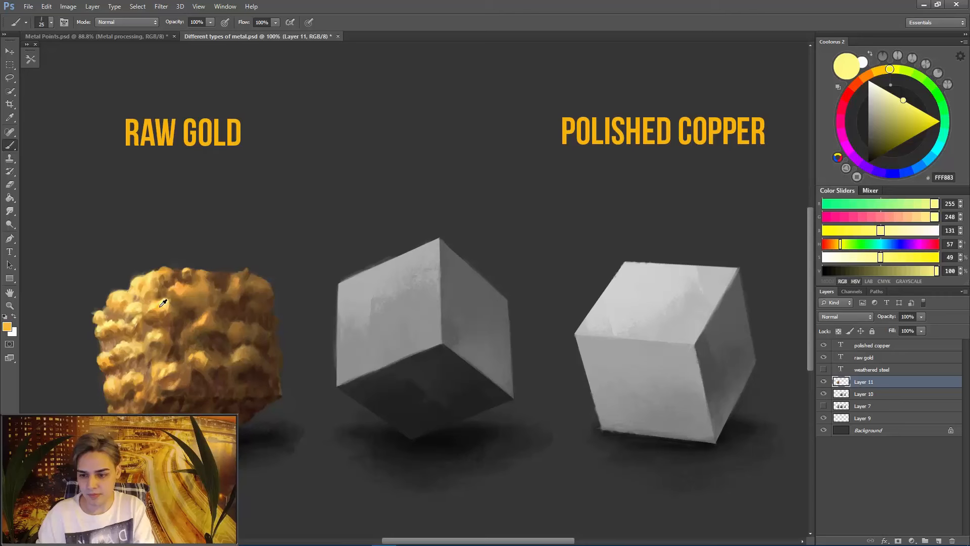
alt+click(164, 301)
alt+click(163, 299)
drag(164, 297, 190, 298)
alt+click(169, 296)
alt+click(173, 292)
key(bracketright)
key(bracketright)
key(bracketright)
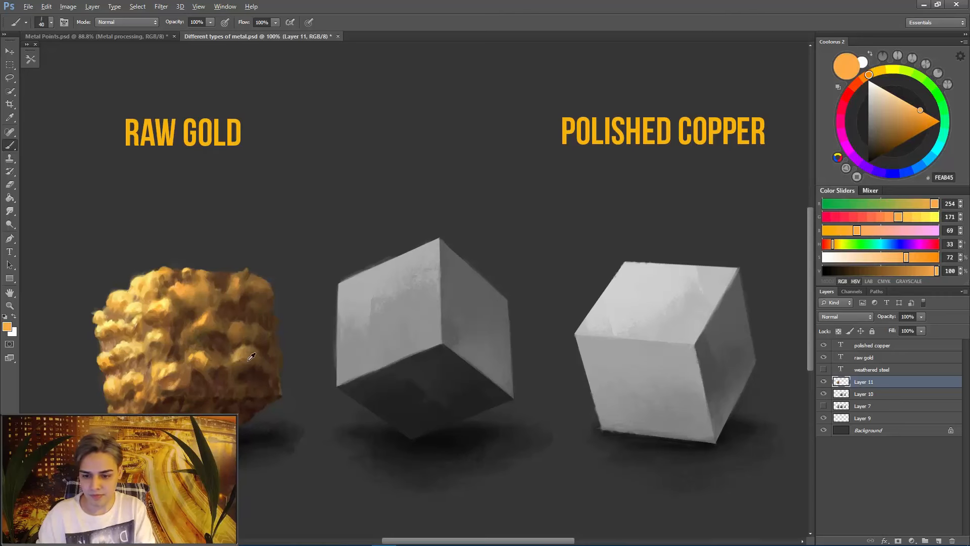
- Refine the shadow face's outer lower bumps with sampled brown 523322 at 20 px and ochre A1763B at 8 px
alt+click(250, 355)
key(bracketleft)
key(bracketleft)
key(bracketleft)
key(bracketleft)
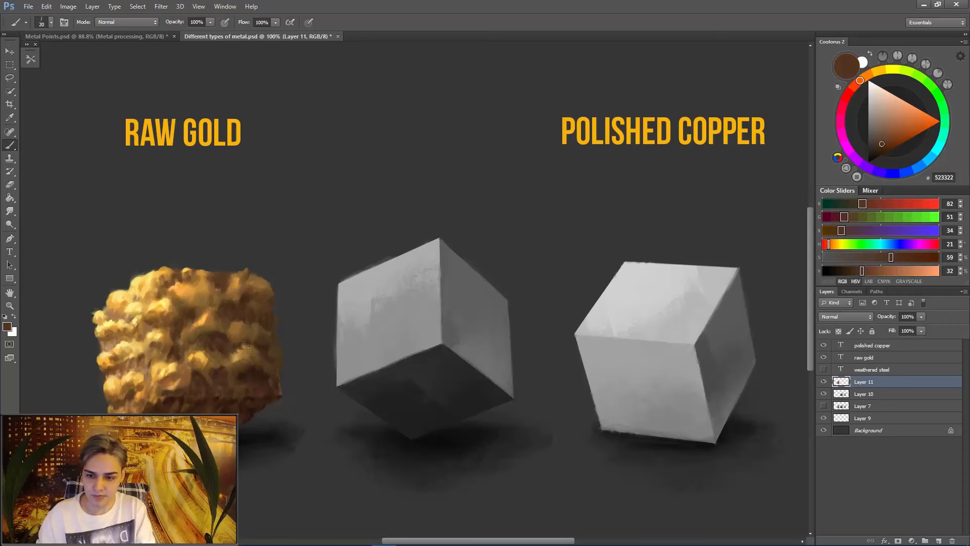
alt+click(241, 348)
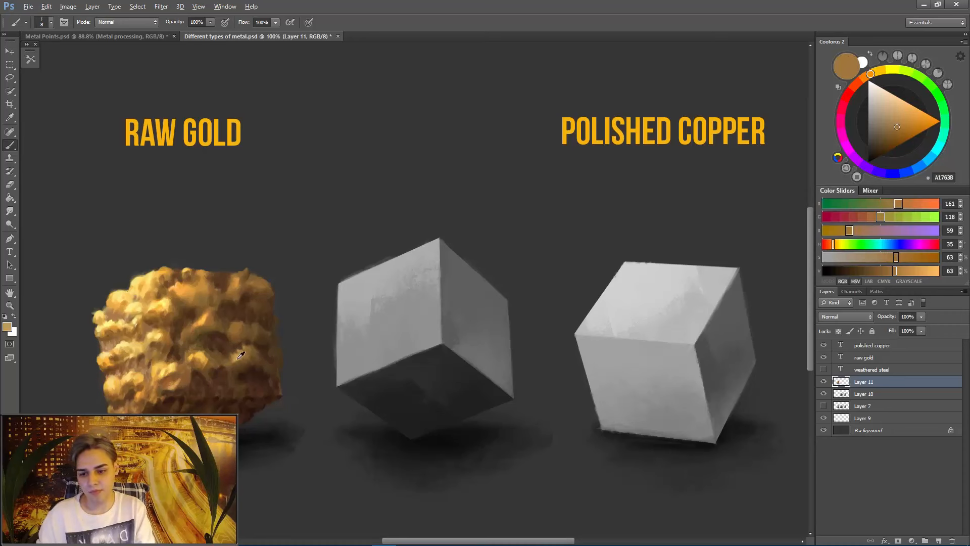
- Touch up the lower-middle bumps beside the front corner with sampled golden orange FFBB46 and a 10 px brush
alt+click(222, 355)
key(bracketright)
key(bracketright)
drag(215, 358, 221, 352)
alt+click(200, 356)
alt+click(205, 361)
alt+click(204, 358)
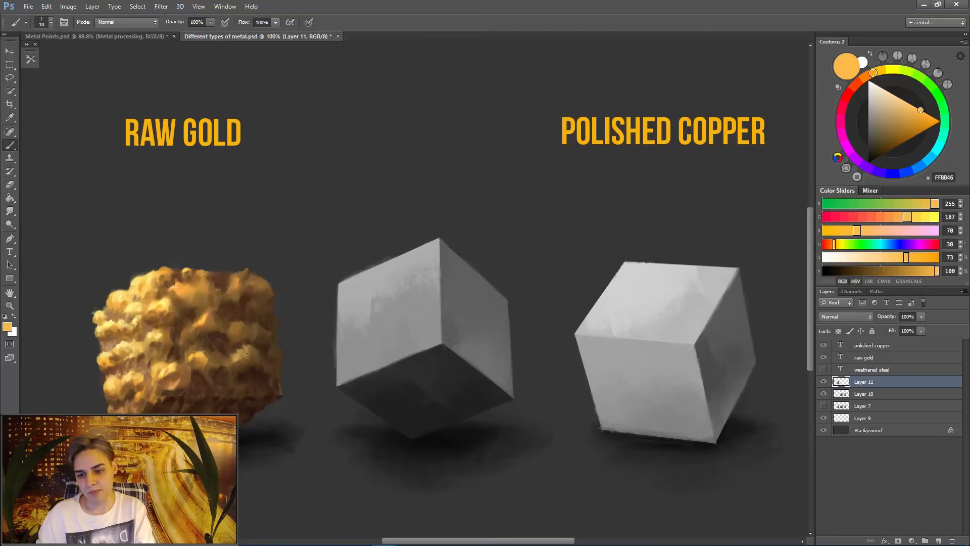
- Model the shadow face's lower outer bump with sampled ochre 9A7236 and dark brown 422817 using a 15 px brush
key(bracketright)
alt+click(251, 354)
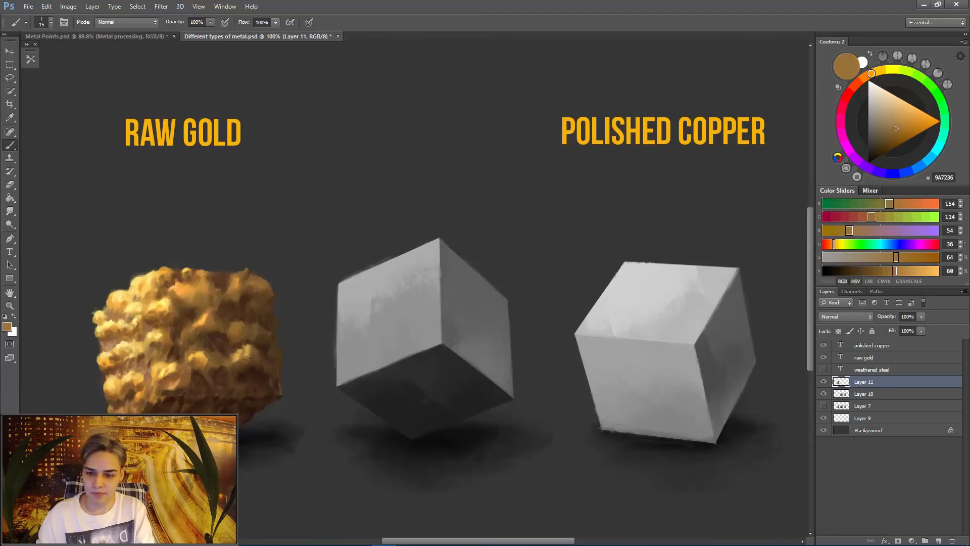
alt+click(257, 363)
alt+click(261, 369)
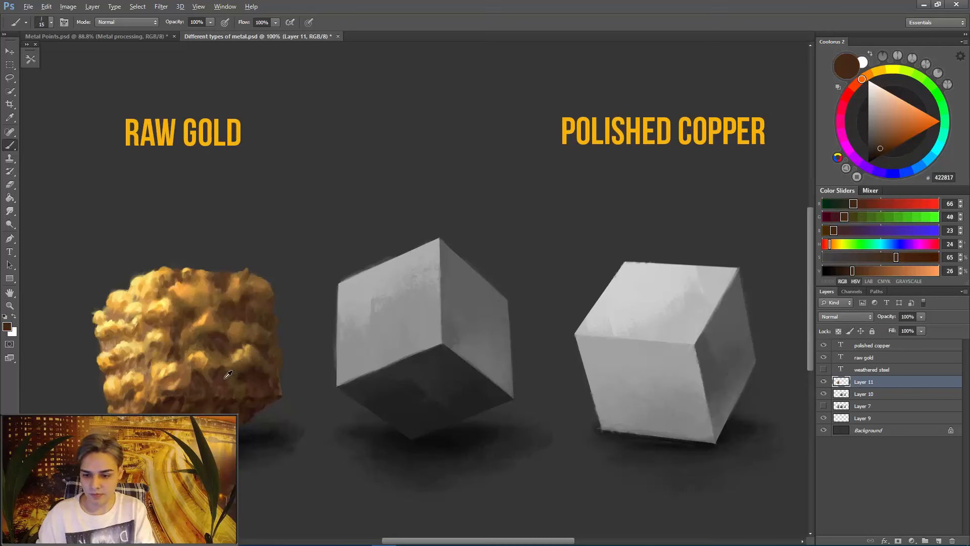
alt+click(248, 372)
- Darken the gold cube's underside with sampled browns 32190F at 50 px and 3B2416 at 10 px
alt+click(203, 410)
key(bracketright)
key(bracketright)
key(bracketright)
key(bracketright)
key(bracketright)
key(bracketright)
key(bracketright)
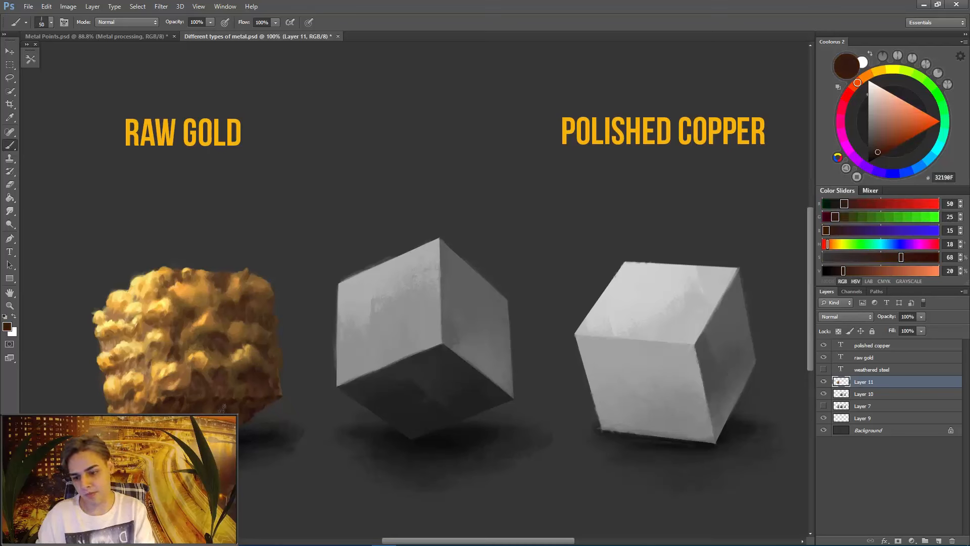
alt+click(146, 415)
key(bracketleft)
key(bracketleft)
key(bracketleft)
key(bracketleft)
key(bracketleft)
key(bracketleft)
key(bracketleft)
key(bracketleft)
key(bracketleft)
alt+click(135, 414)
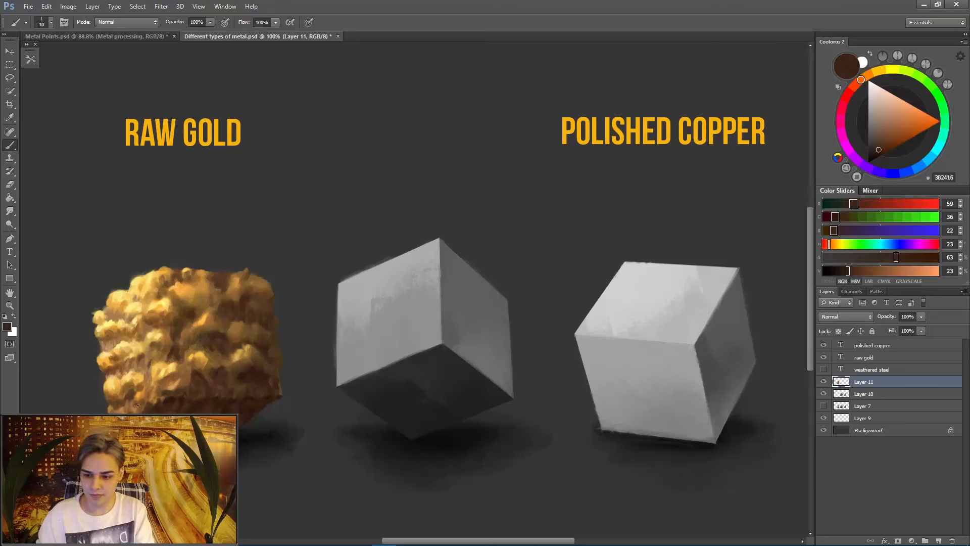
- Paint midtones on the lit face's middle bumps with sampled oranges B7772E and D38E37 using a 10 px brush
key(bracketleft)
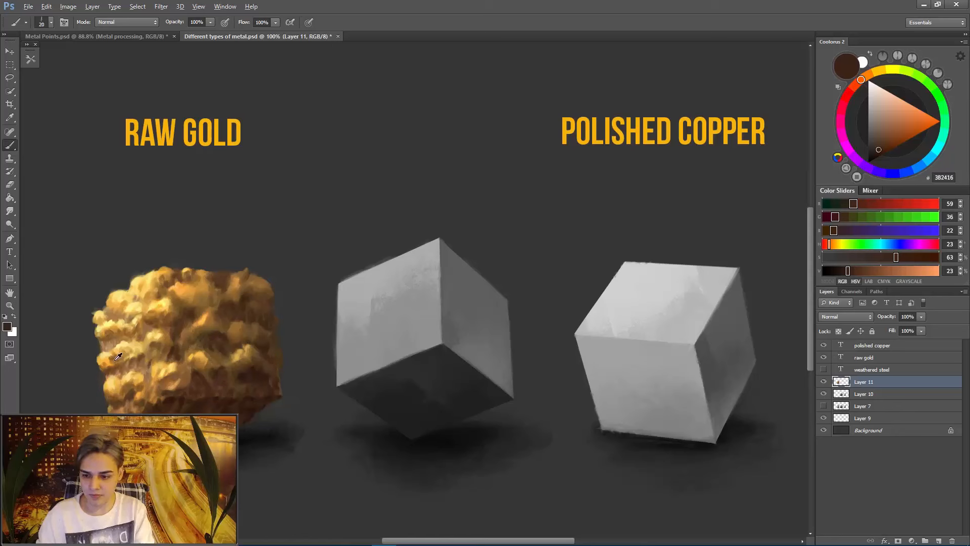
alt+click(121, 357)
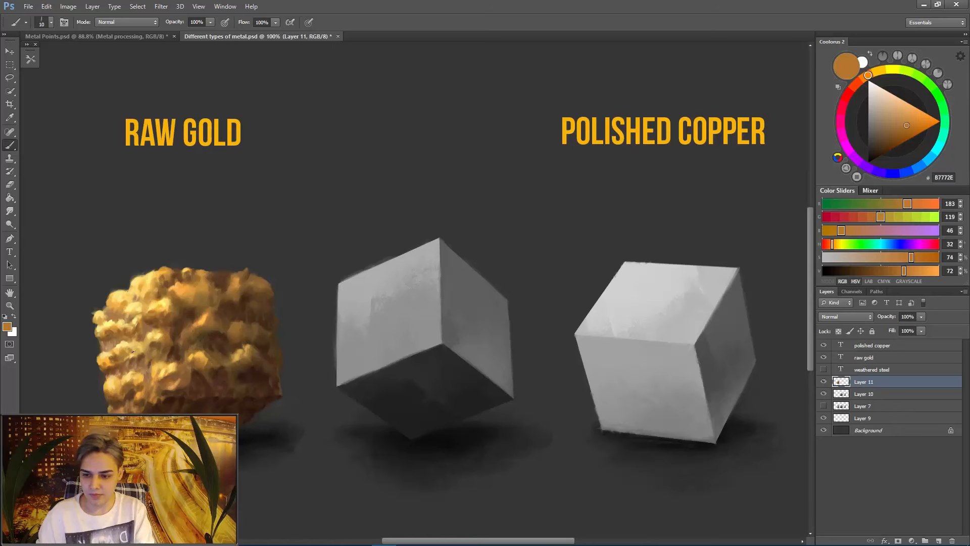
key(bracketright)
alt+click(120, 329)
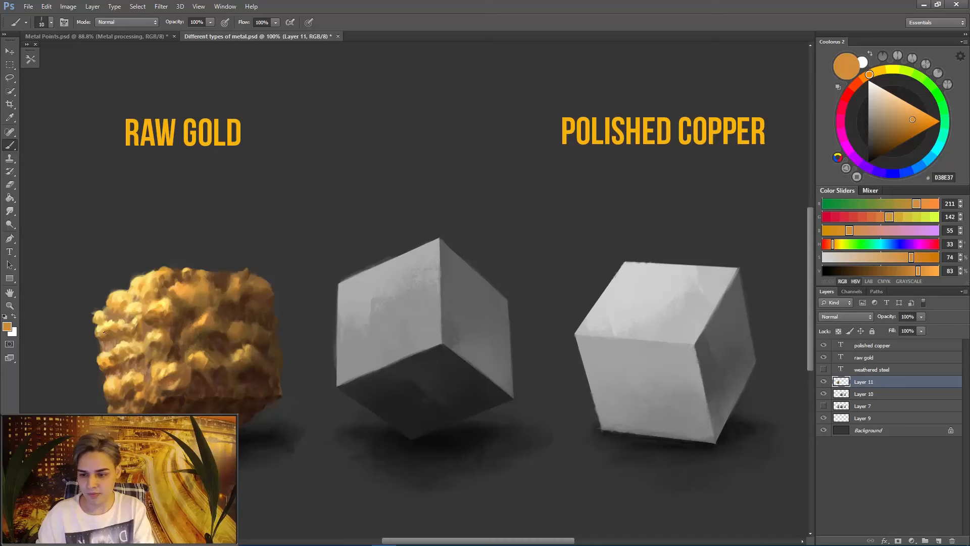
- Add small highlights to the lit face's upper outer bumps with pale yellow FEF383 and gold F2B753 at 9 px
alt+click(115, 321)
key(bracketleft)
key(bracketleft)
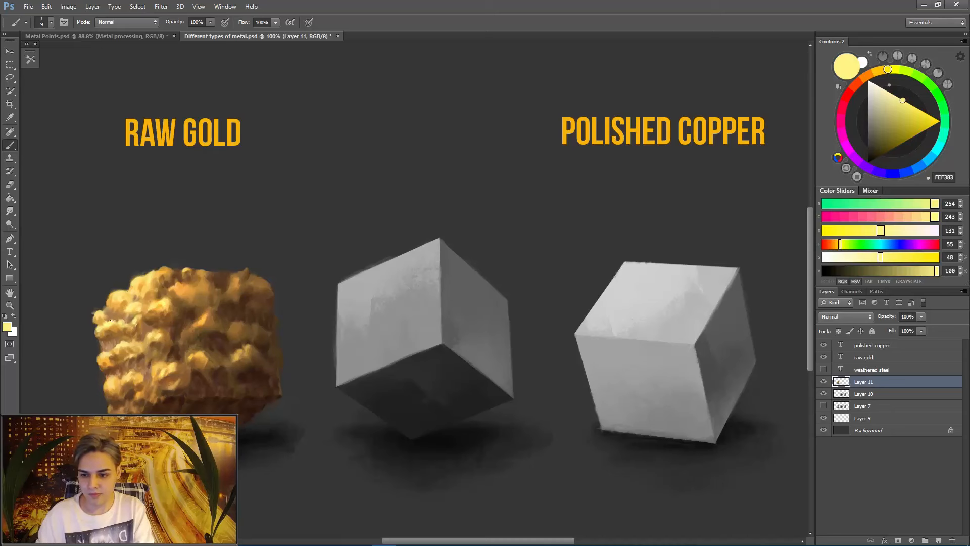
alt+click(114, 302)
alt+click(100, 321)
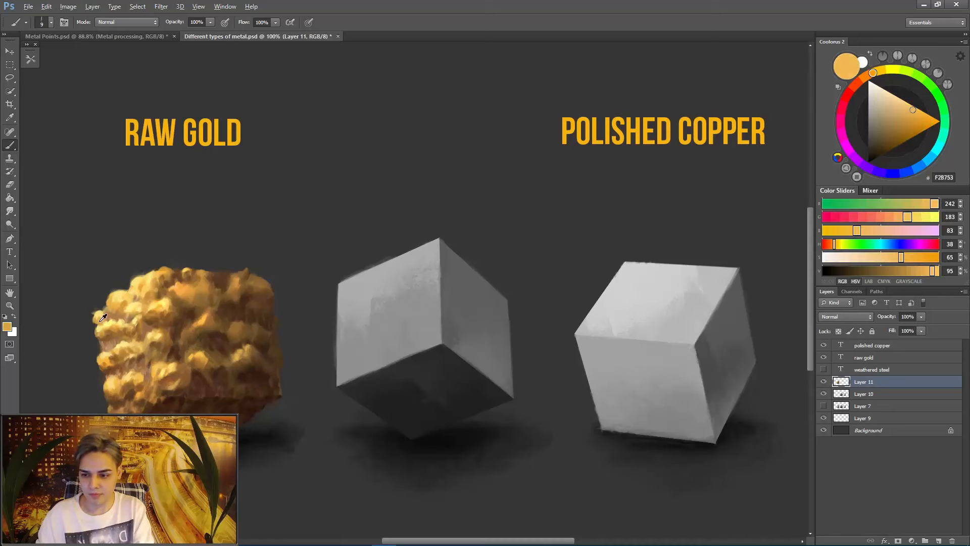
- Shade the upper bumps around the front corner with sampled orange-brown C37E32, enlarging the brush
alt+click(164, 311)
alt+click(163, 306)
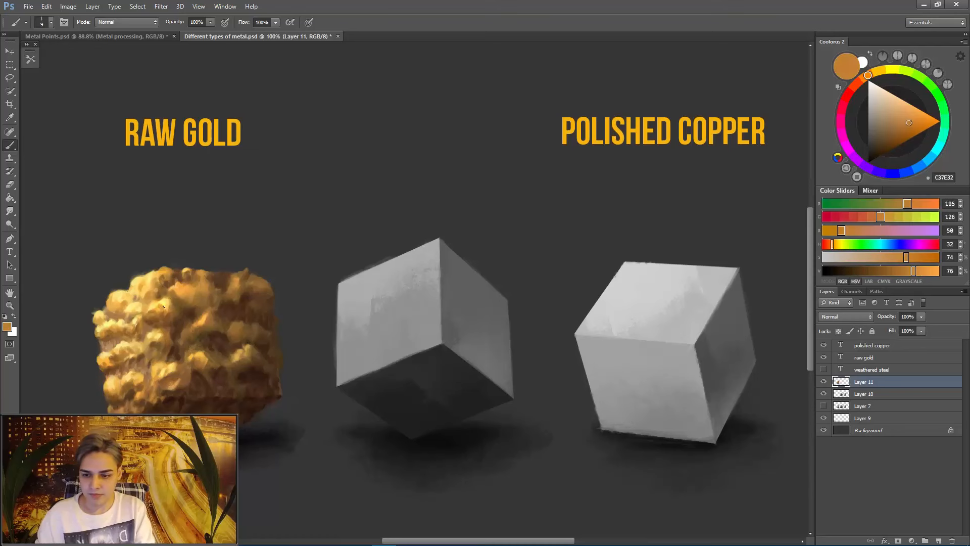
alt+click(190, 293)
key(bracketright)
key(bracketright)
- Deepen the recesses among the shadow face's upper bumps with sampled browns 51331F and 50321E at 20 px
alt+click(220, 283)
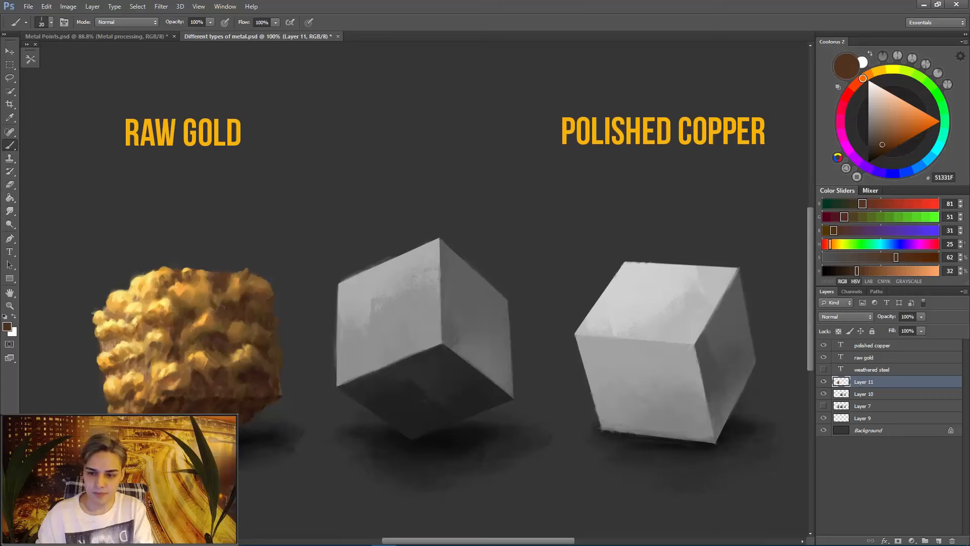
key(bracketright)
key(bracketright)
key(bracketright)
alt+click(198, 301)
alt+click(193, 309)
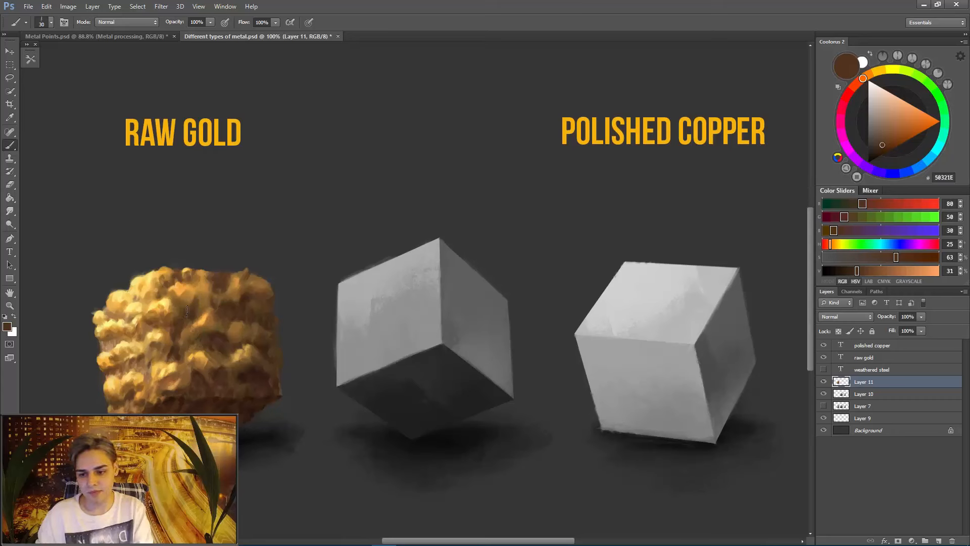
- Rework the lit face's lower-middle bumps with sampled D09843, brown 744923 and orange BC7C2F using a 15 px brush
alt+click(142, 359)
key(bracketleft)
alt+click(137, 354)
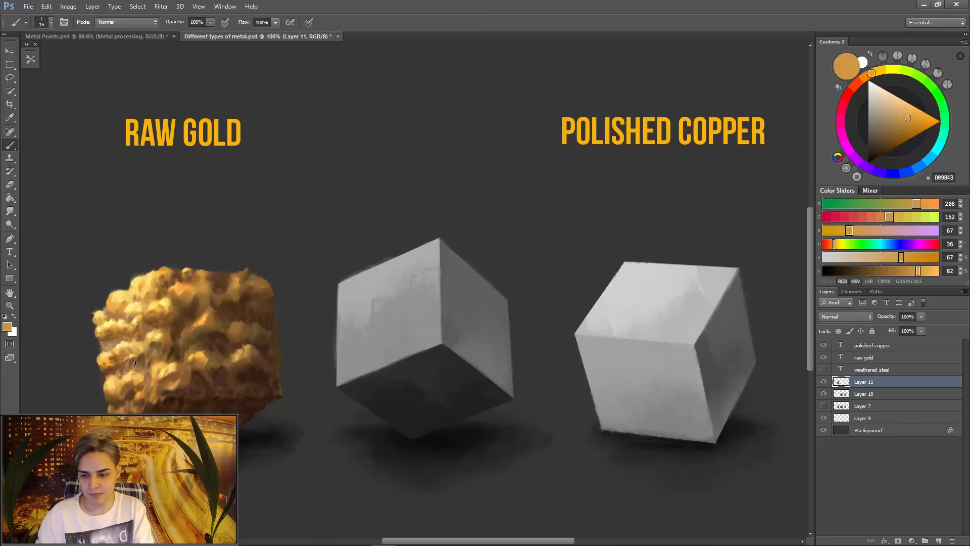
alt+click(124, 363)
alt+click(112, 368)
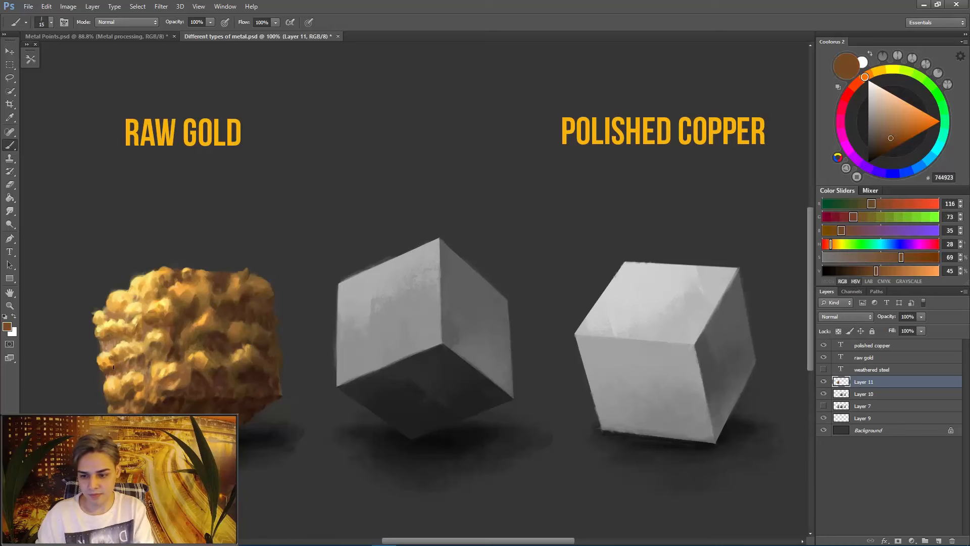
alt+click(115, 359)
alt+click(108, 366)
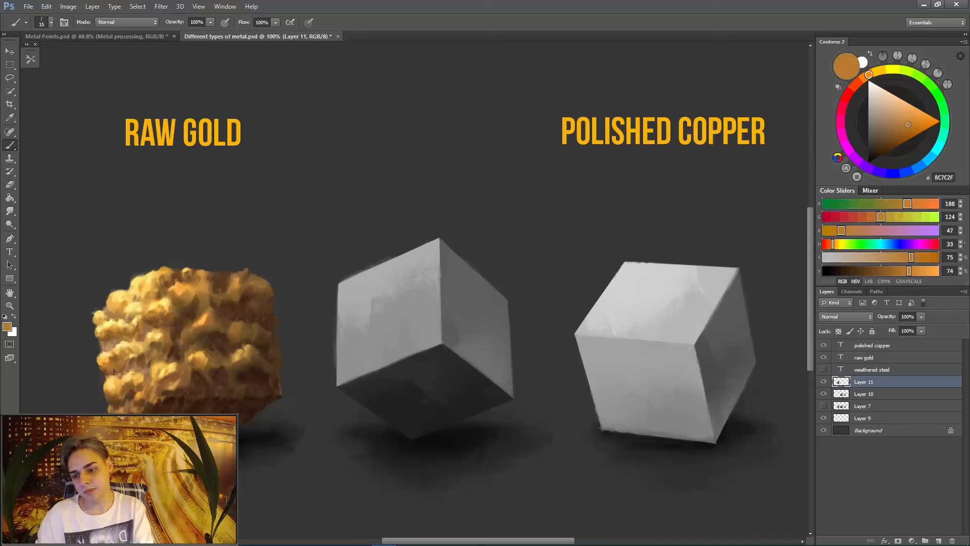
- Blend the lit face's middle row of bumps with sampled BB853C, pale yellow FEE285 and B97E36, varying the size between 8 and 15 px
alt+click(116, 354)
alt+click(132, 353)
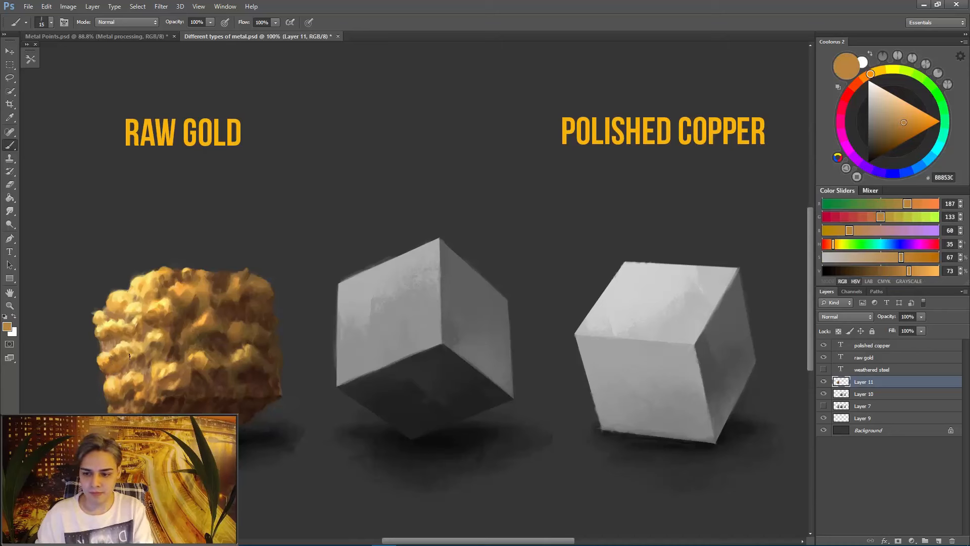
alt+click(132, 350)
alt+click(130, 346)
alt+click(124, 344)
alt+click(127, 341)
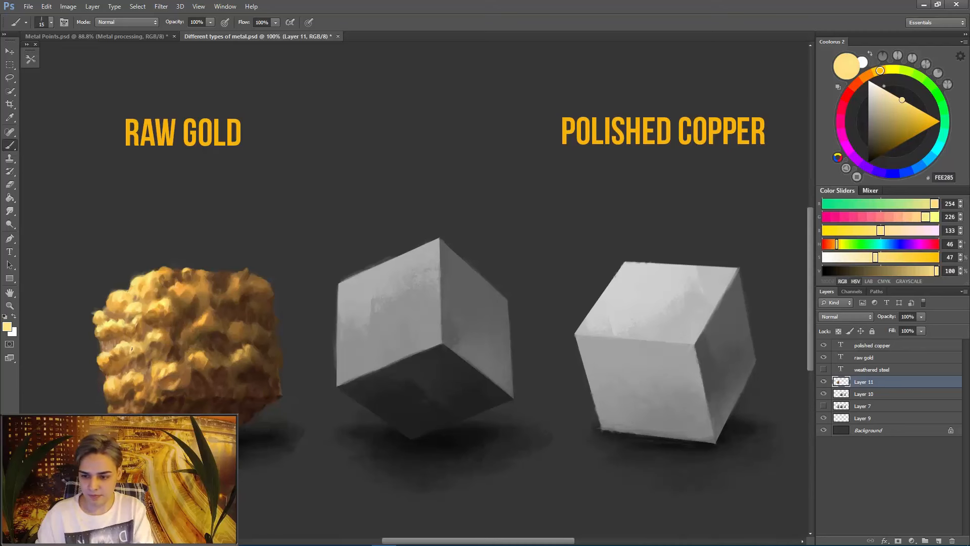
alt+click(132, 352)
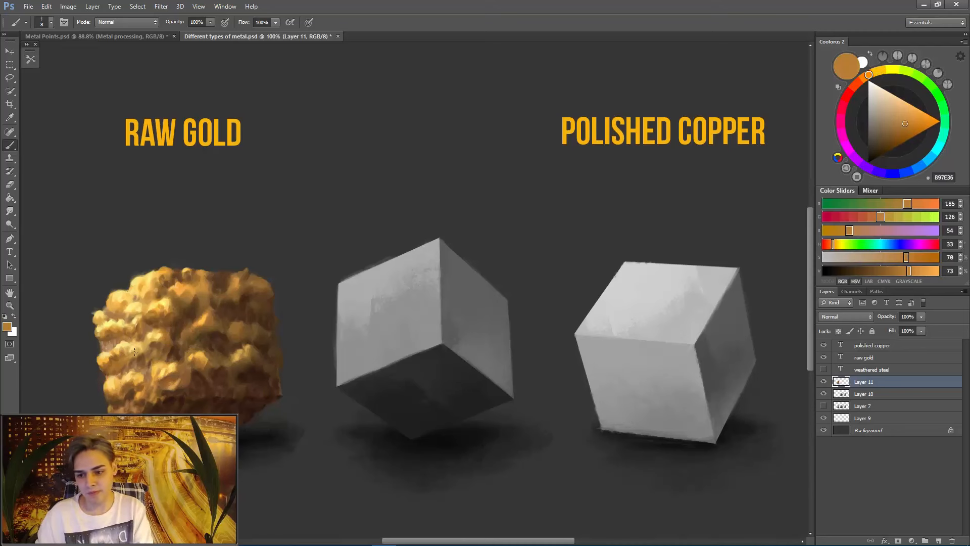
key(bracketright)
key(bracketright)
key(bracketright)
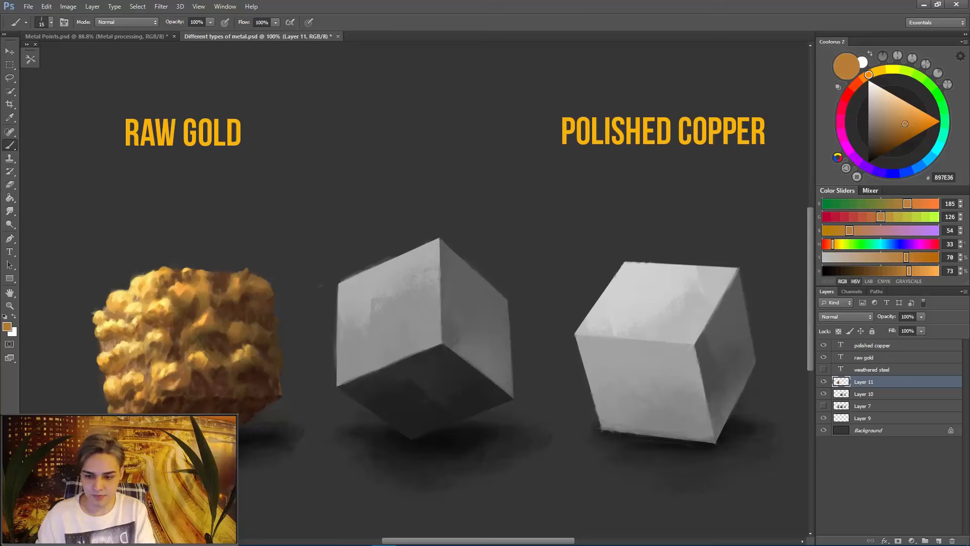
- Tint the gold cube's cast shadow with brown 563424 sampled from the shadow face, using an 80 px brush
alt+click(228, 376)
key(bracketright)
key(bracketright)
key(bracketright)
key(bracketright)
key(bracketright)
key(bracketright)
key(bracketright)
key(bracketright)
key(bracketright)
key(bracketright)
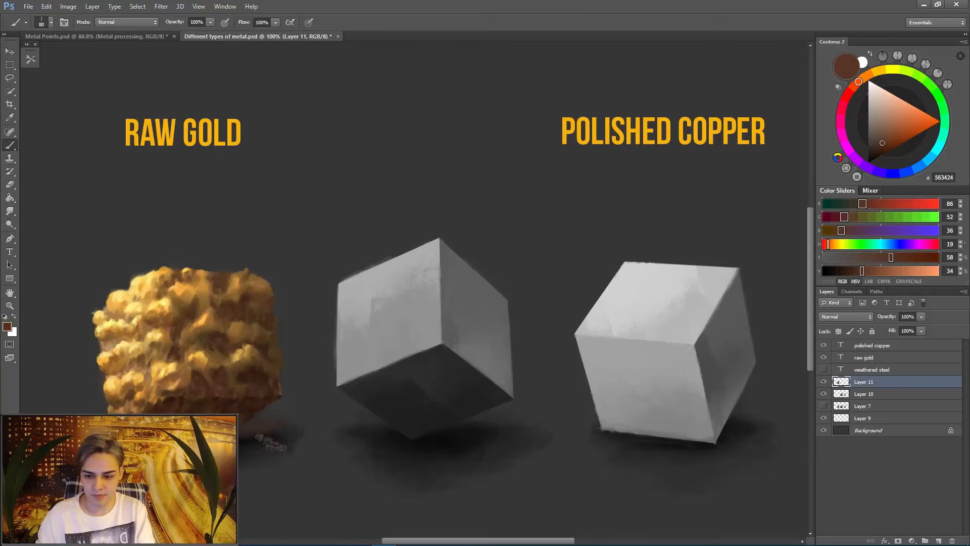
- Brush dark brown 2F1810 over the gold cube's cast shadow at 150 px, then reduce the size to 80 px
alt+click(195, 412)
key(bracketright)
key(bracketright)
key(bracketright)
key(bracketright)
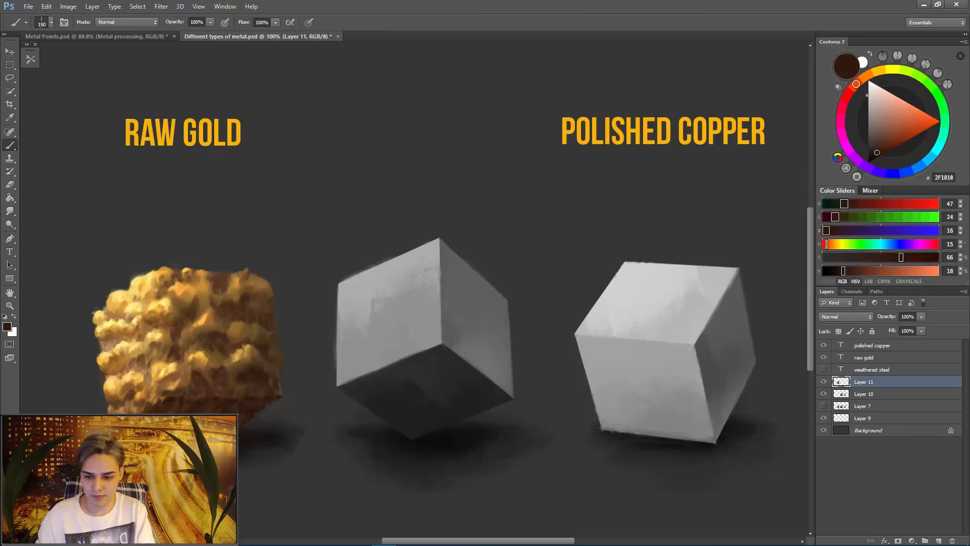
mouse_move(260, 455)
mouse_down()
mouse_move(225, 447)
mouse_move(228, 455)
mouse_move(285, 439)
mouse_up()
key(bracketleft)
key(bracketleft)
key(bracketleft)
key(bracketleft)
key(bracketleft)
key(bracketleft)
key(bracketleft)
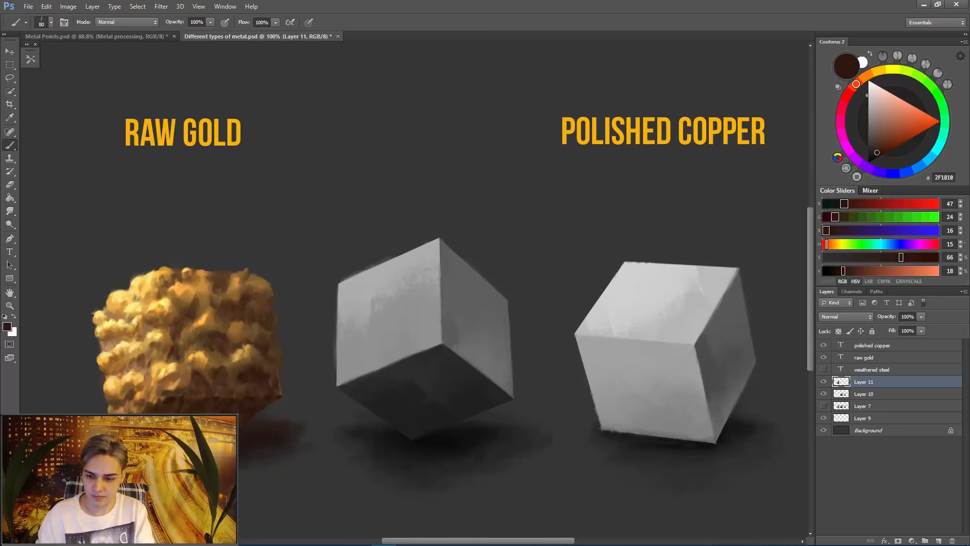
- Darken the cast shadow close under the gold cube with near-black 120500, using brush sizes of 25 and 50 px
click(873, 160)
key(bracketleft)
key(bracketleft)
key(bracketleft)
key(bracketleft)
key(bracketleft)
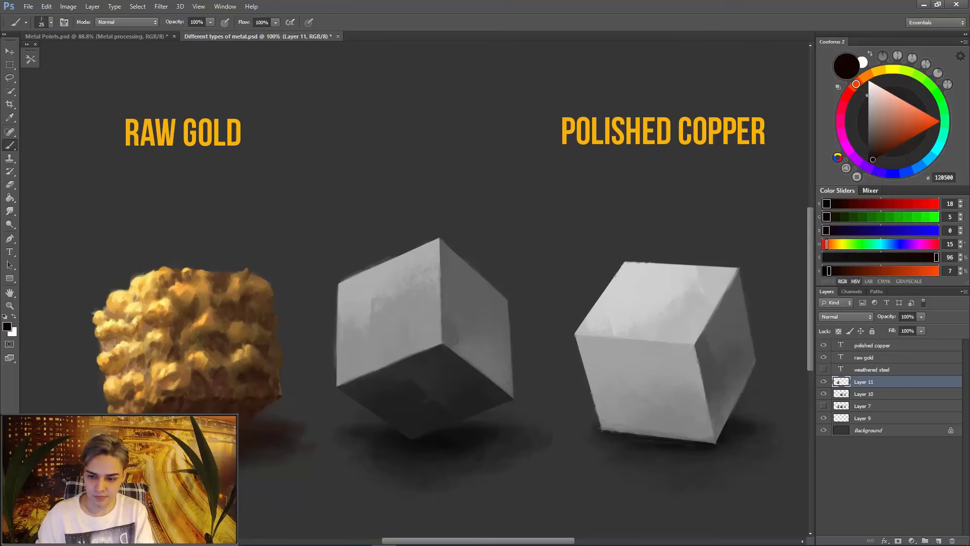
drag(244, 435, 285, 438)
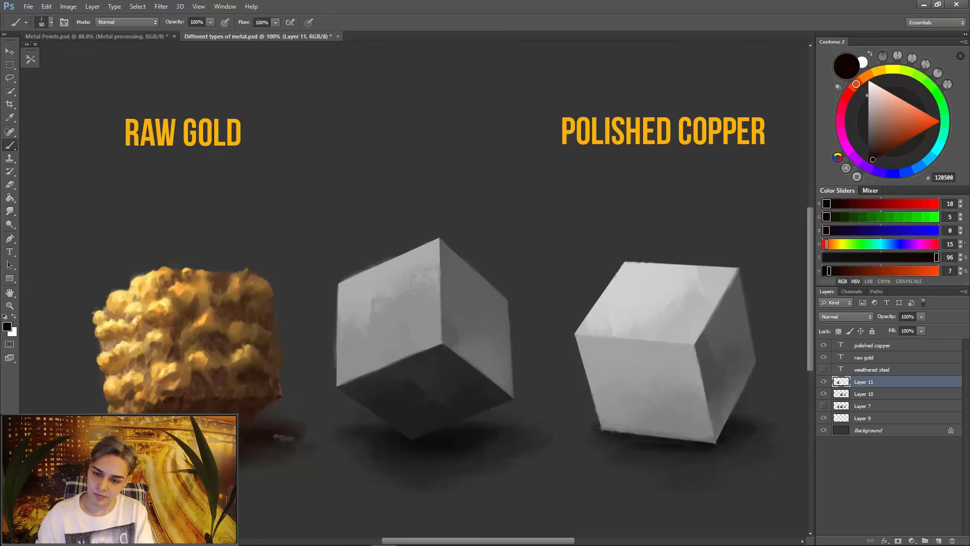
key(r)
key(b)
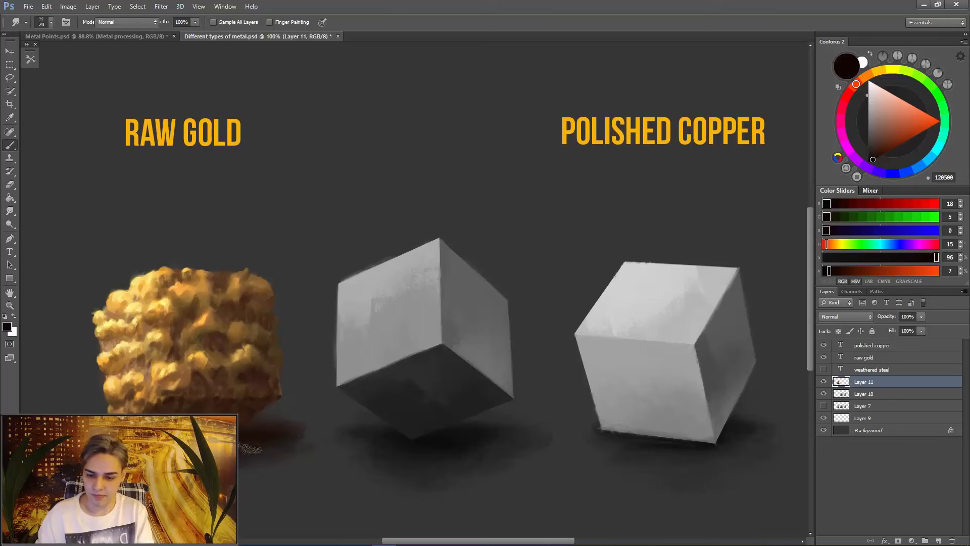
- Extend the gold cube's cast shadow outward with sampled dark brown 24140E at 90 px and clean its edge with the Eraser
alt+click(278, 440)
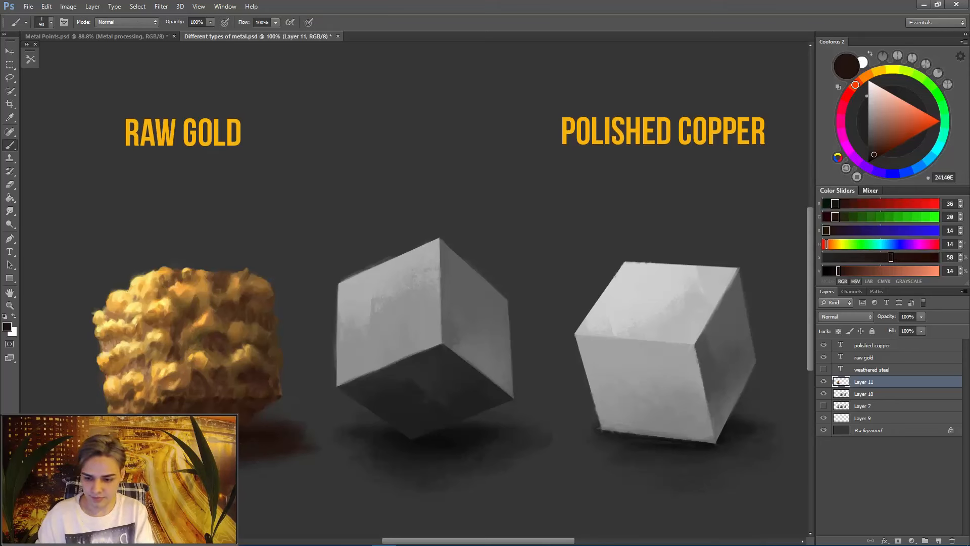
key(e)
key(b)
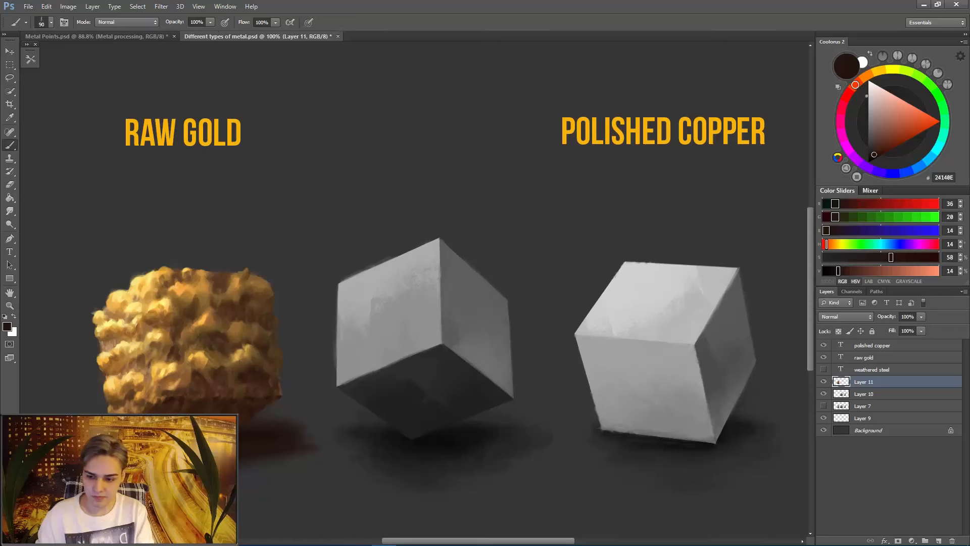
- Set the brush to near-black 180B07 and 9 px for fine dark accents at the cube's contact shadow
click(873, 158)
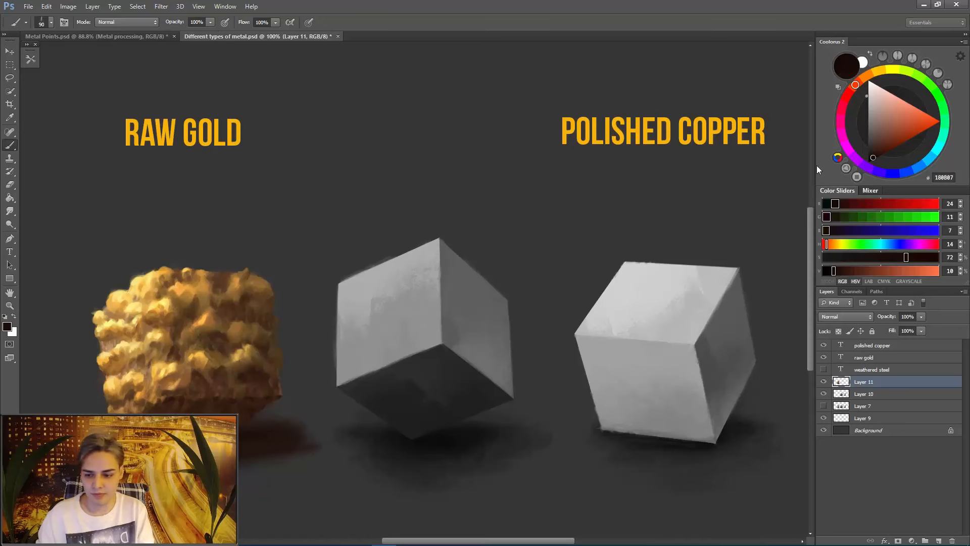
key(bracketleft)
key(bracketleft)
key(bracketleft)
key(bracketleft)
key(bracketleft)
key(bracketleft)
key(bracketleft)
key(bracketleft)
key(bracketleft)
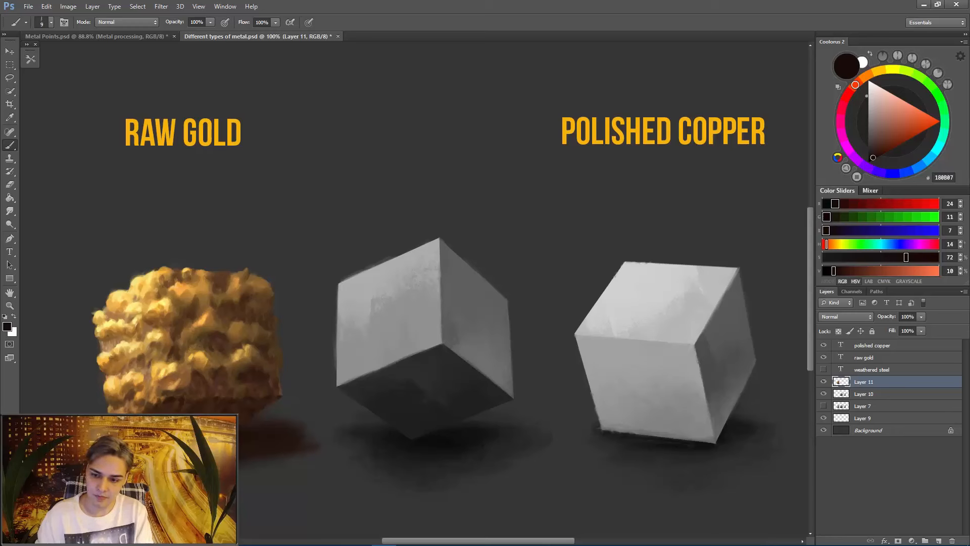
- Sharpen the raw gold cube's bumps with the Sharpen tool in Luminosity mode at 50% strength, using sizes from 45 to 70 px
drag(9, 210, 46, 220)
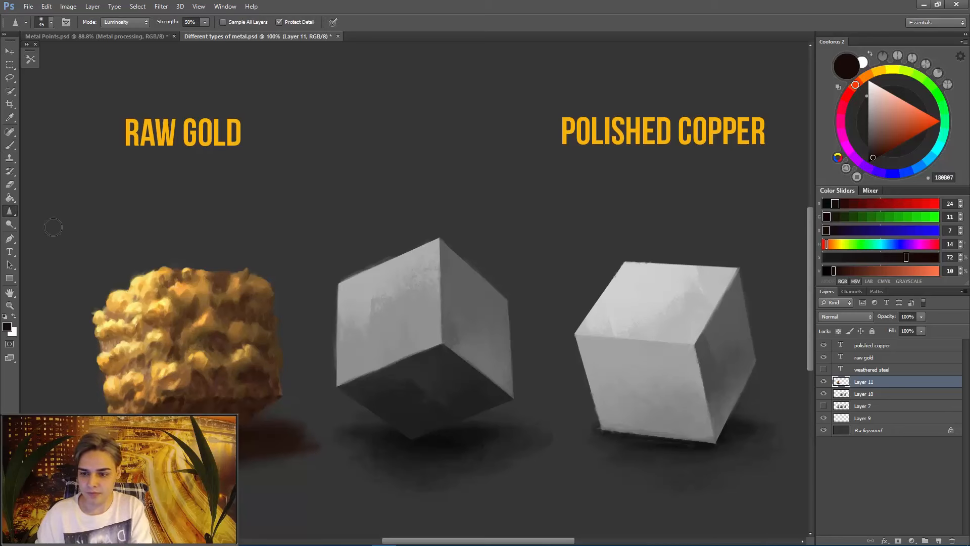
key(bracketright)
key(bracketright)
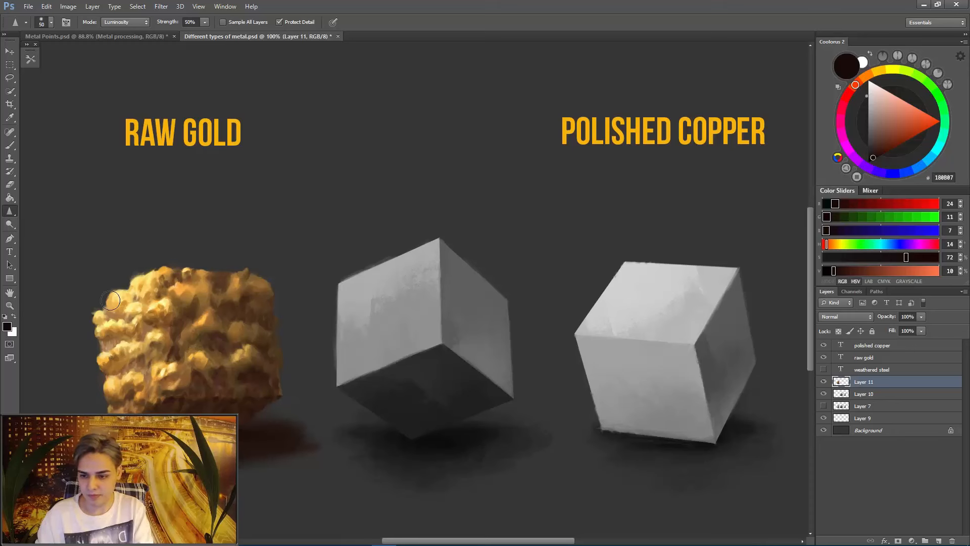
key(bracketleft)
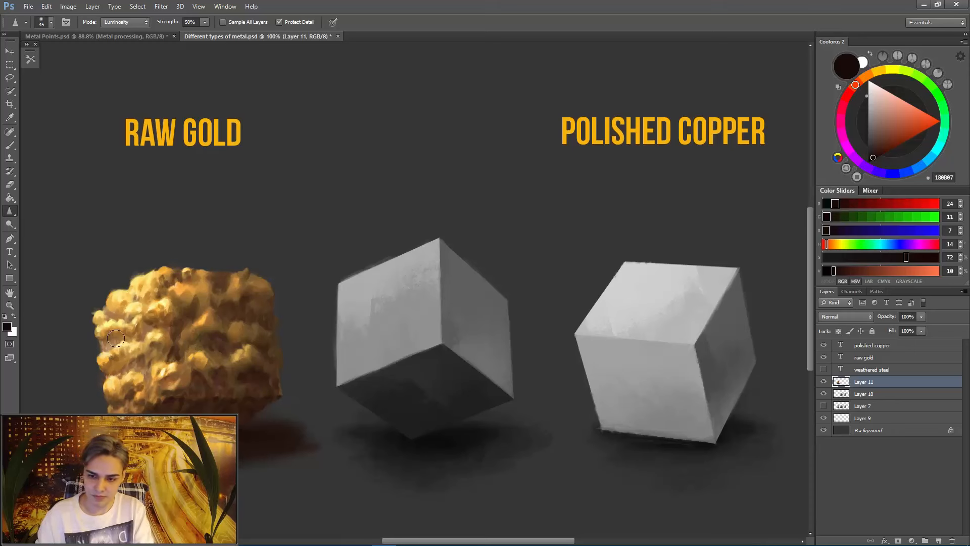
key(bracketright)
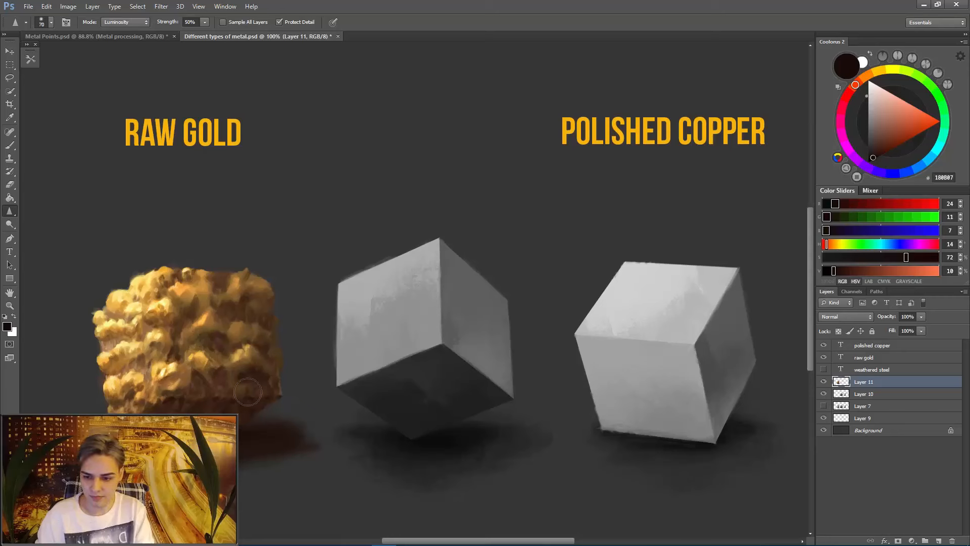
- Switch to the Smudge tool and make the weathered steel title above the middle cube visible
key(r)
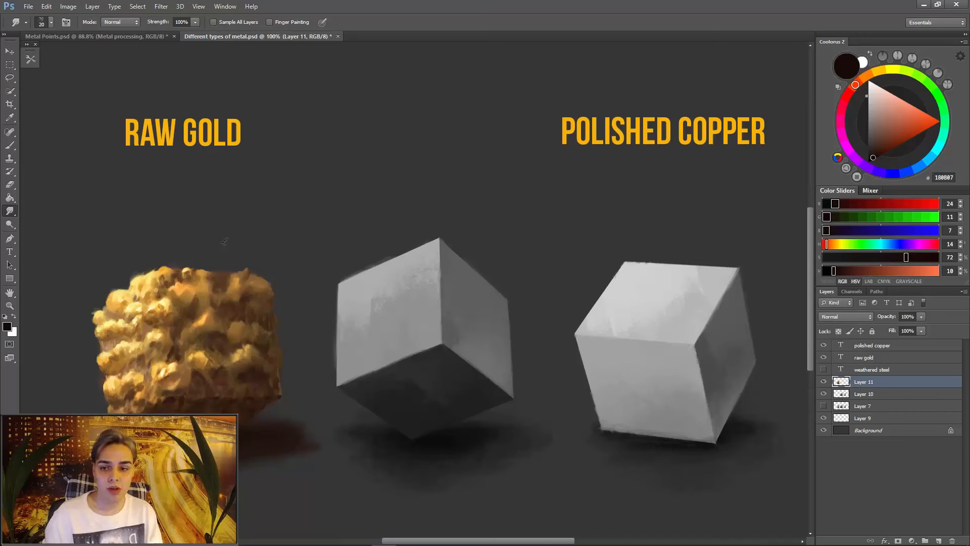
click(824, 370)
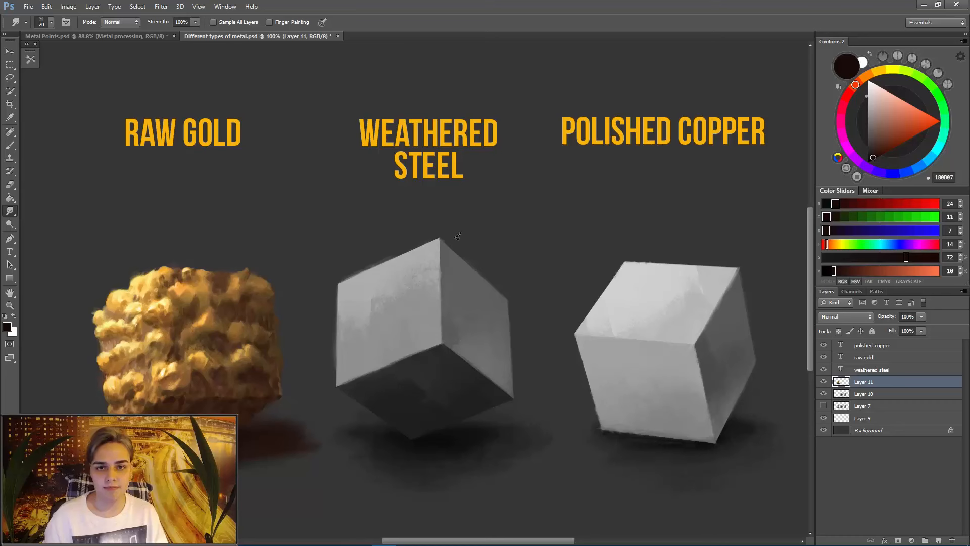
mouse_move(435, 536)
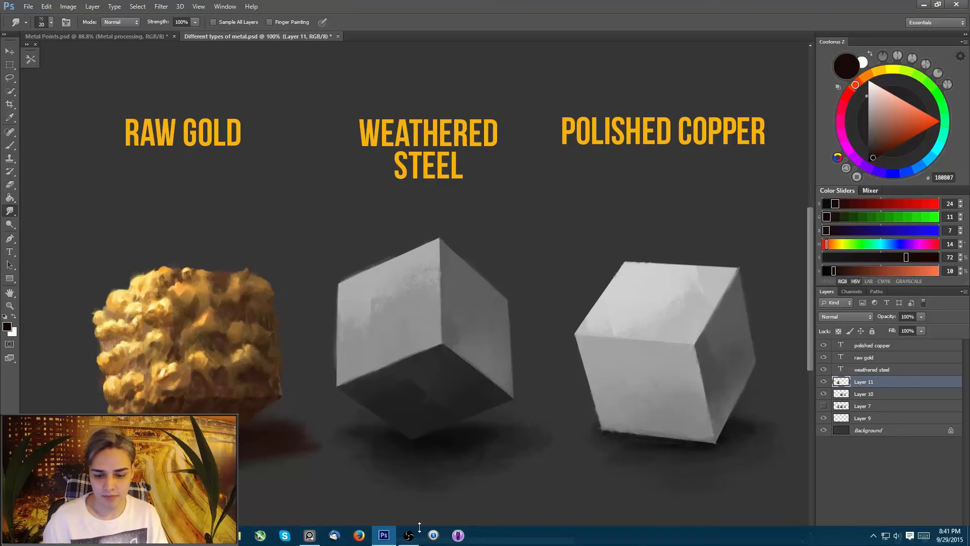